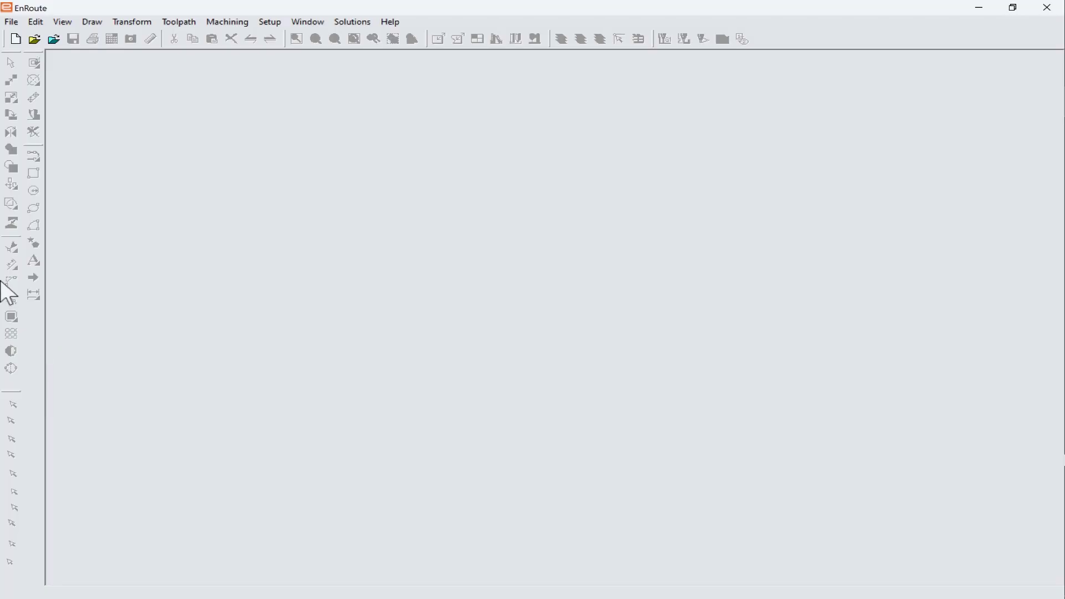
Start a new document with the default 48 × 48 in plate
click(13, 22)
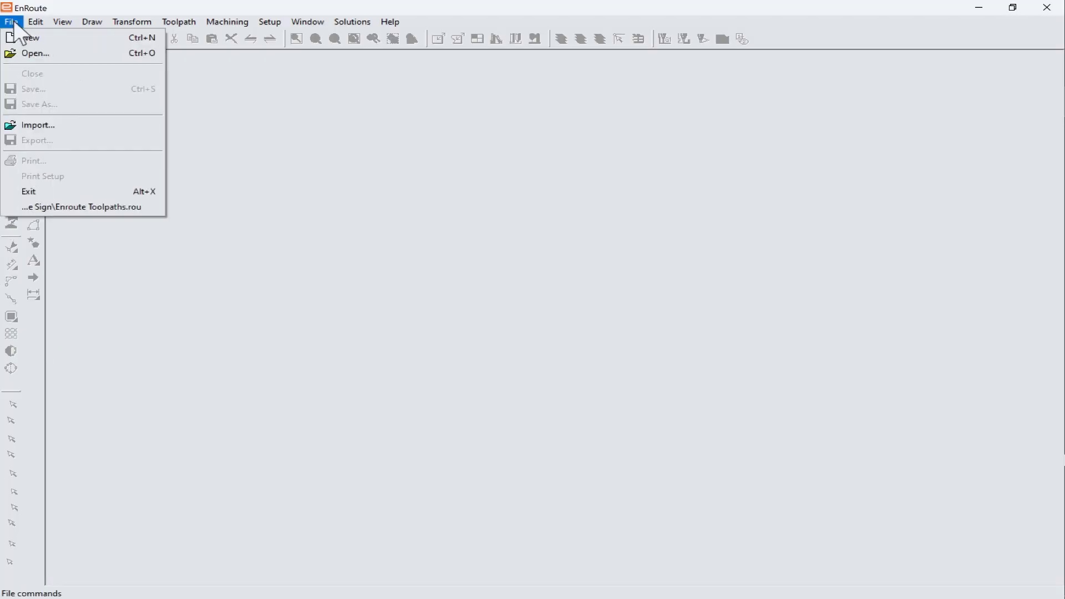
click(23, 33)
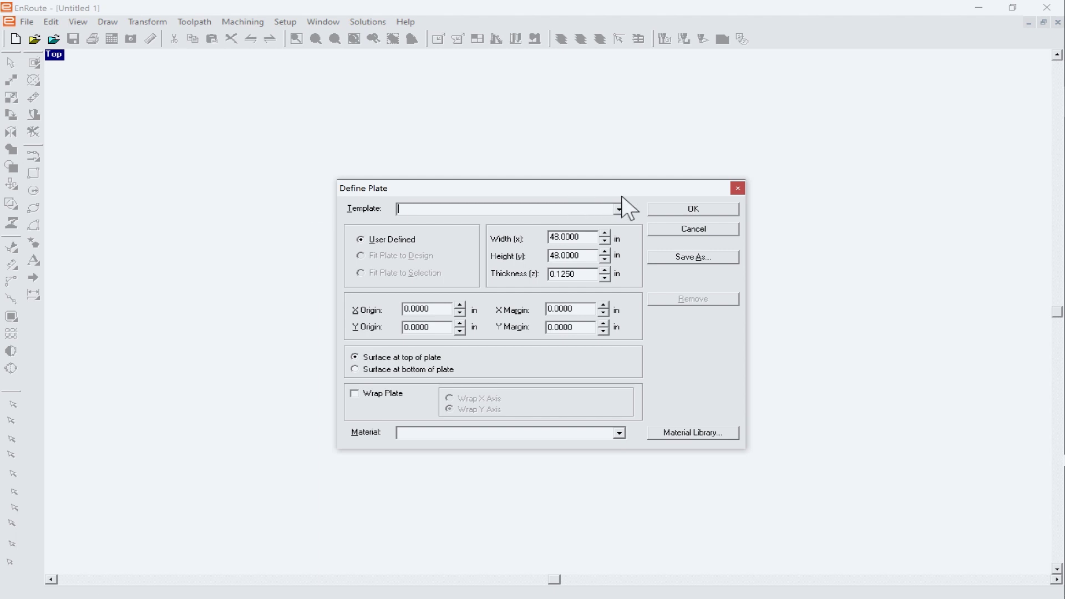
click(679, 209)
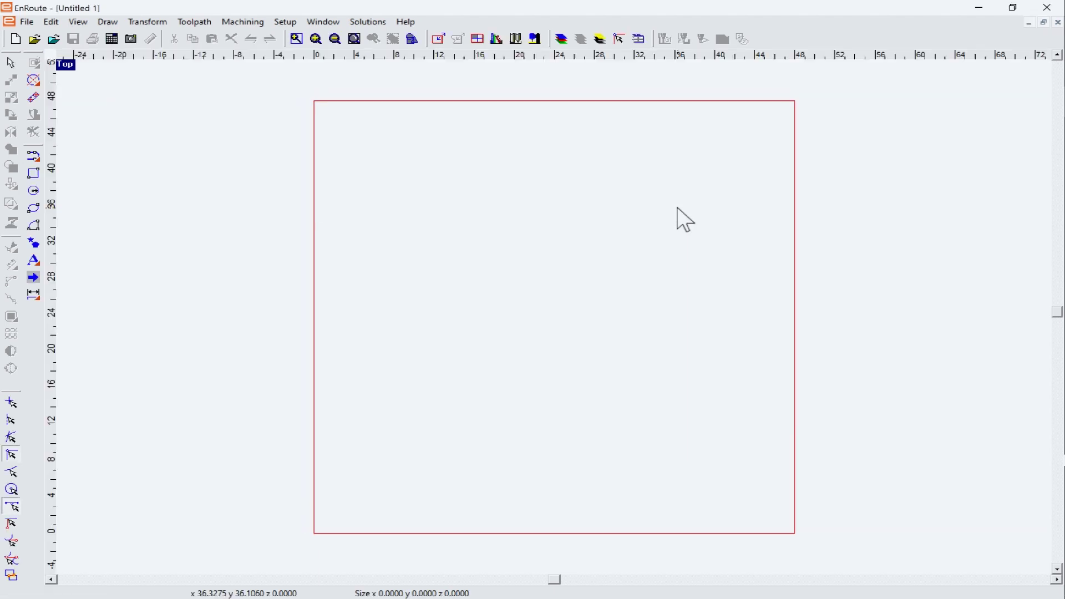
Draw a 16 × 16 in square with a diagonal line from its top-right to bottom-left corner
click(31, 172)
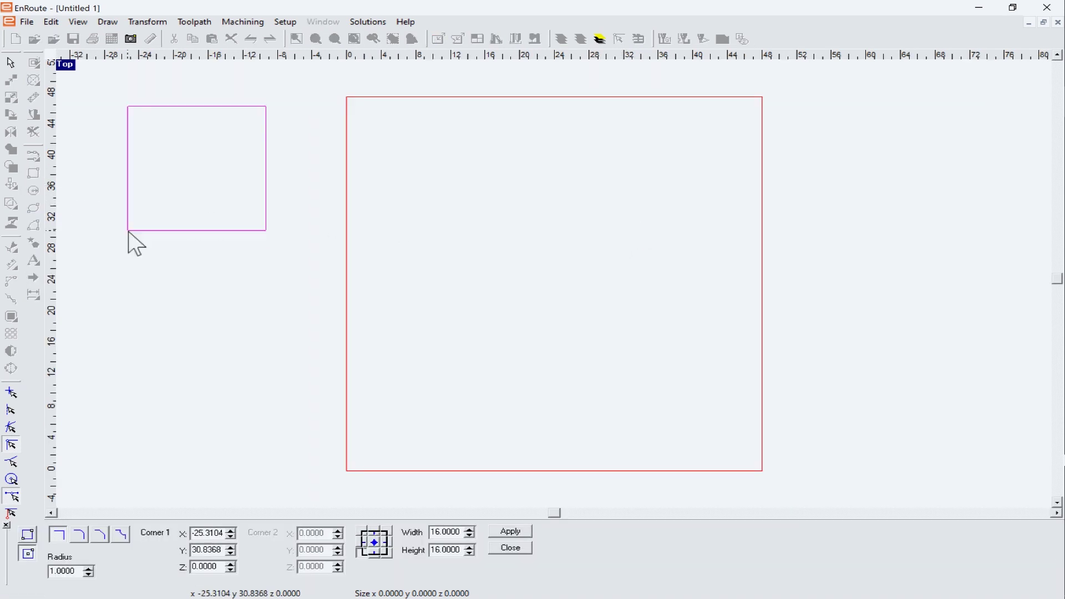
click(424, 341)
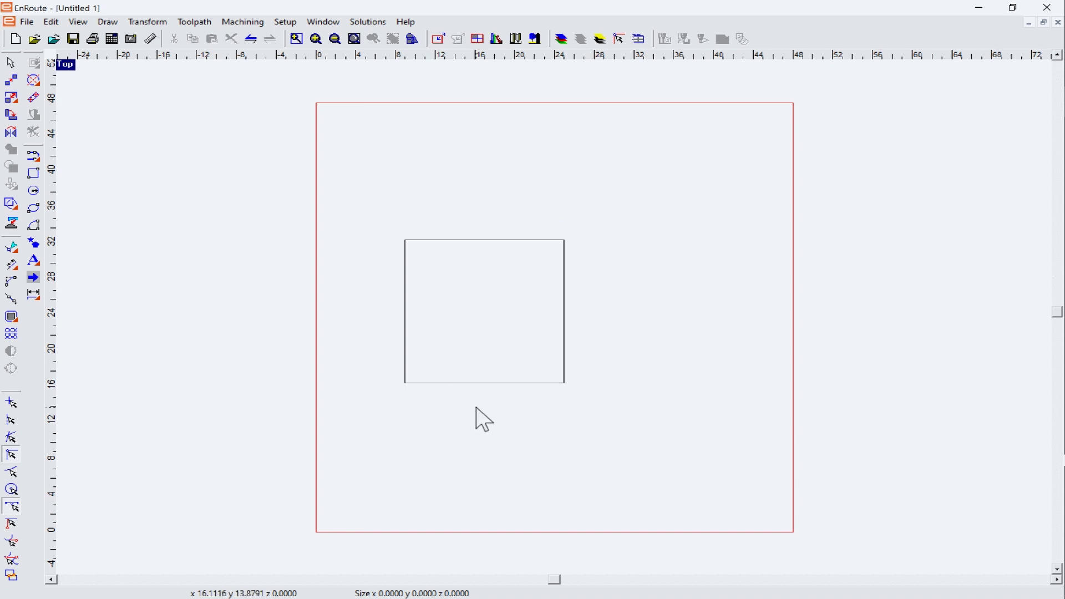
scroll(490, 395, up, 1)
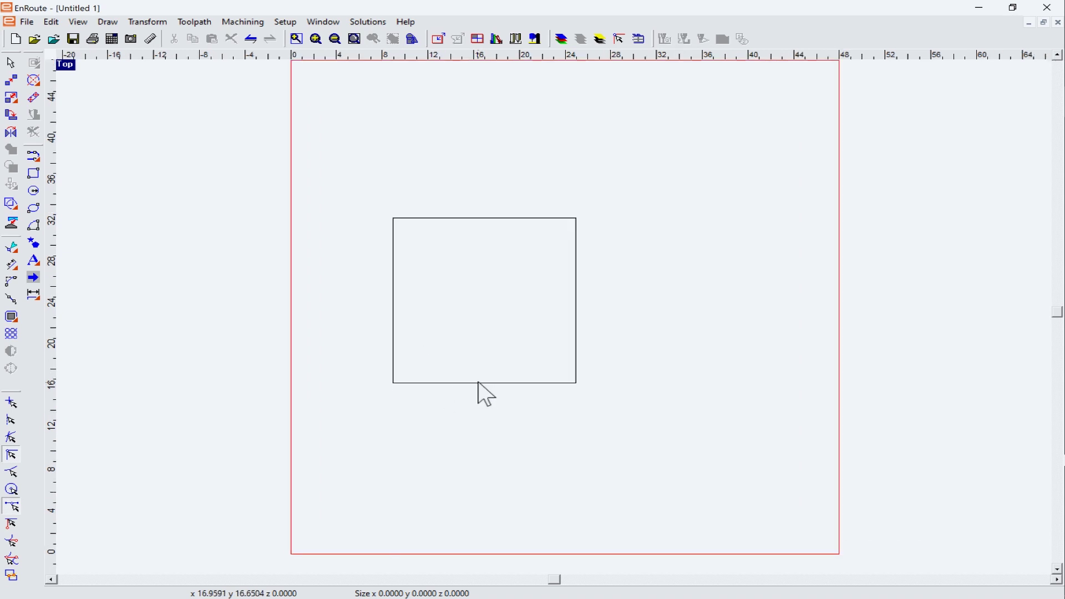
click(34, 154)
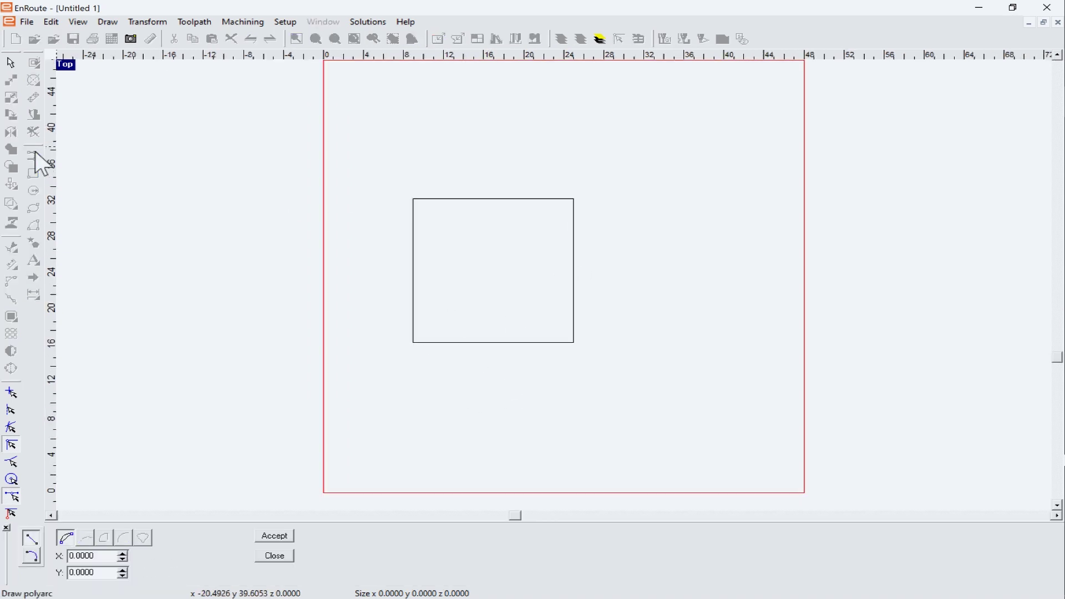
click(572, 200)
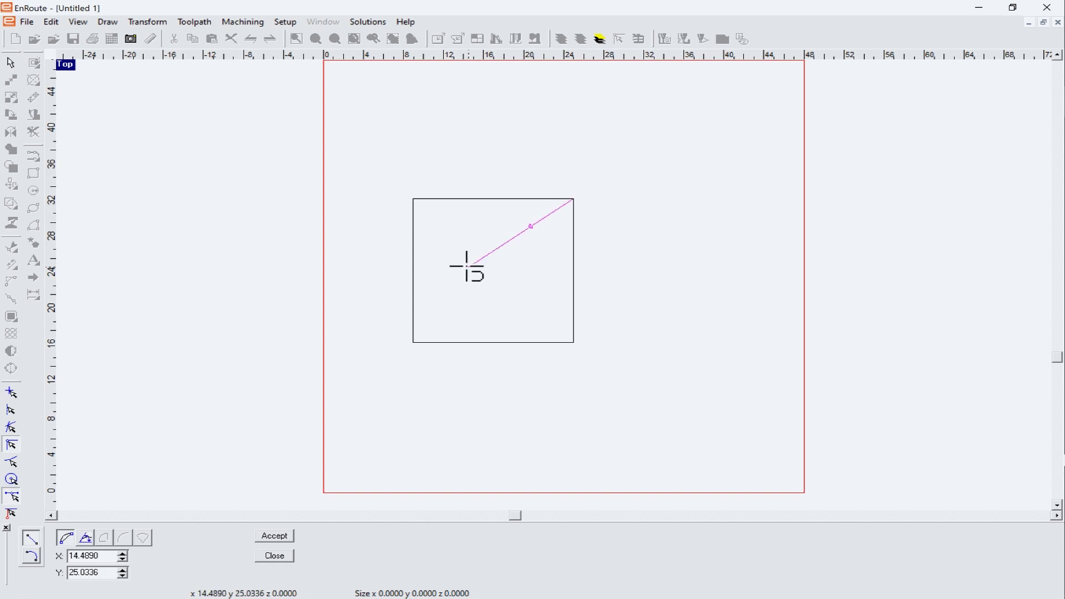
click(421, 336)
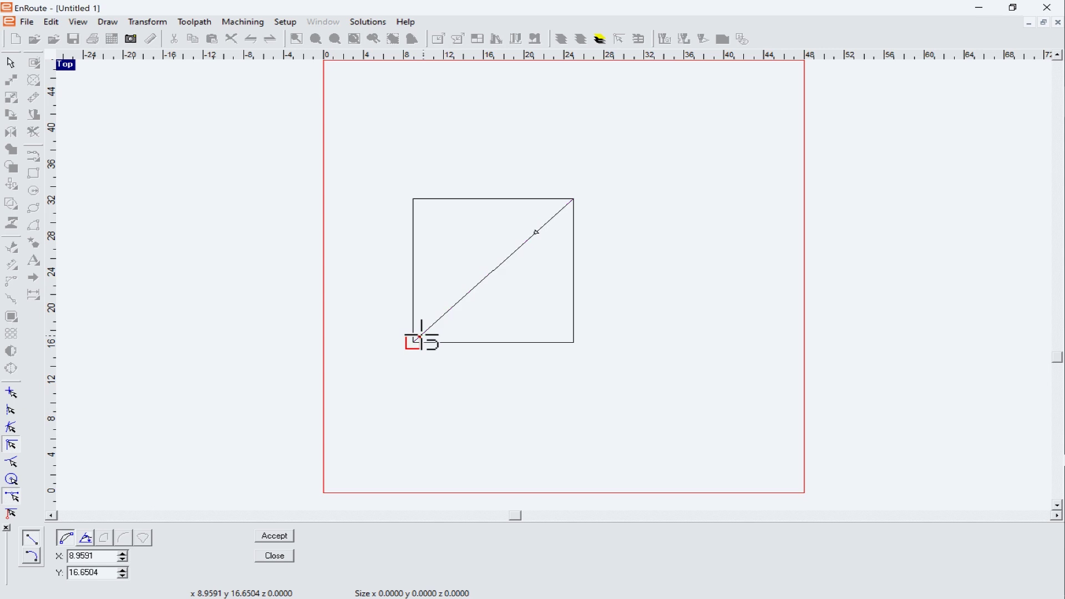
click(290, 556)
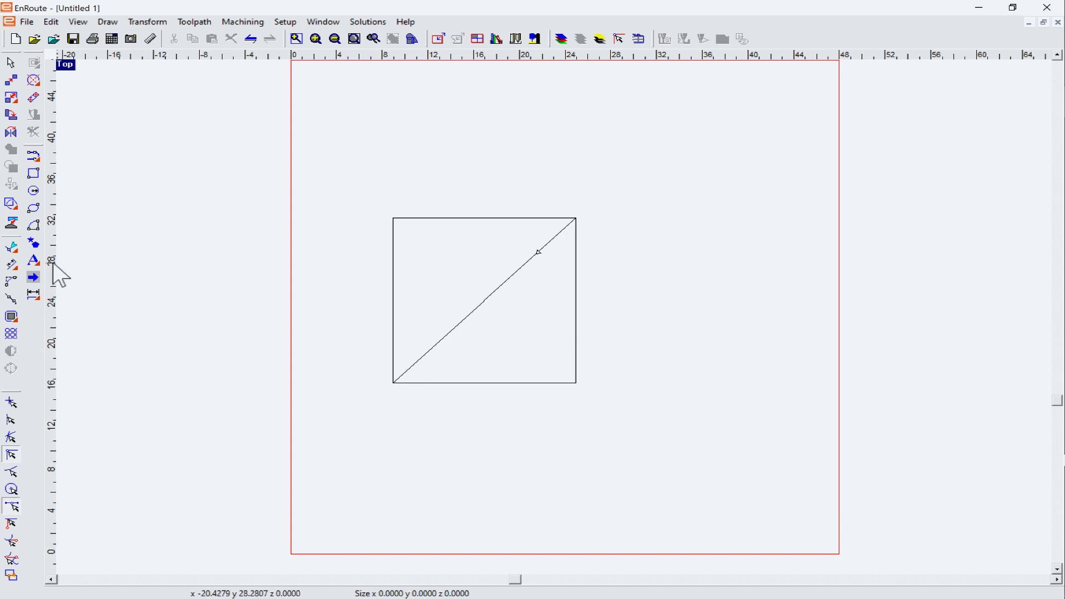
Trim away the square's bottom and right edges, leaving a right triangle
mouse_move(13, 266)
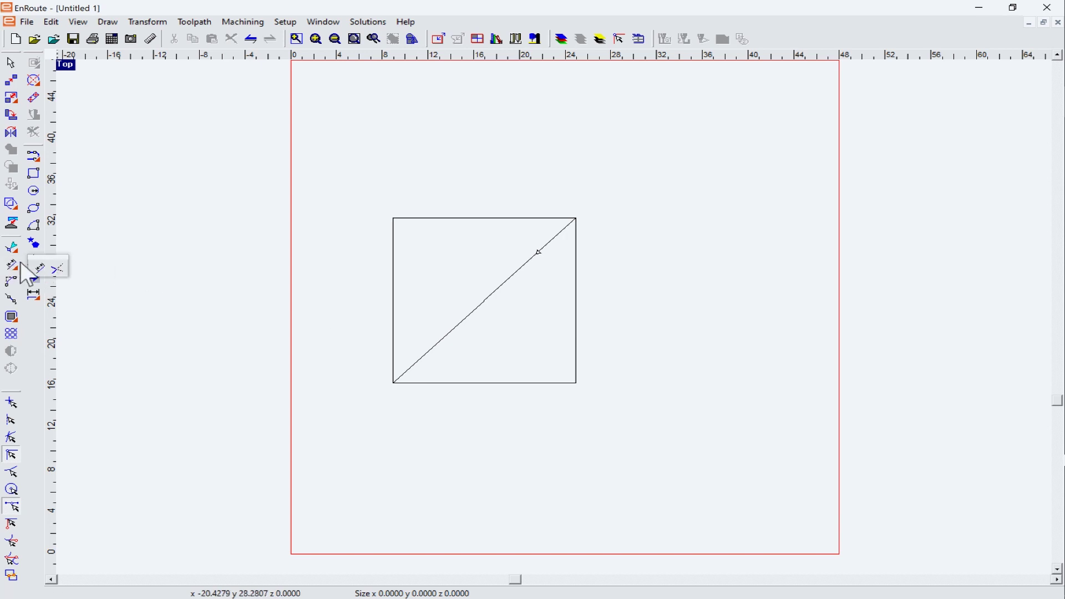
click(54, 270)
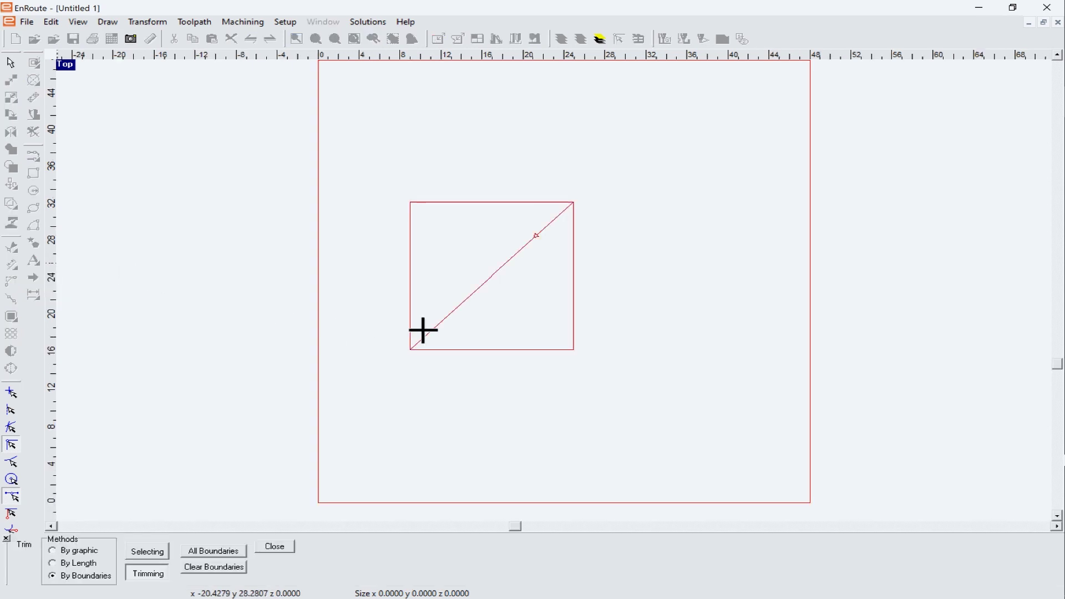
click(468, 350)
click(275, 547)
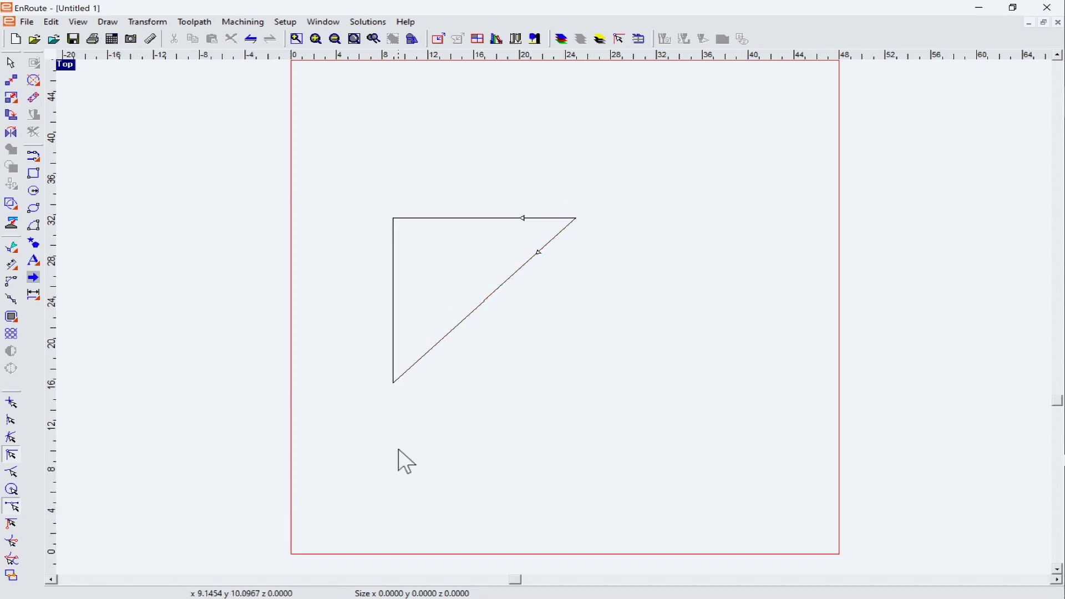
click(356, 41)
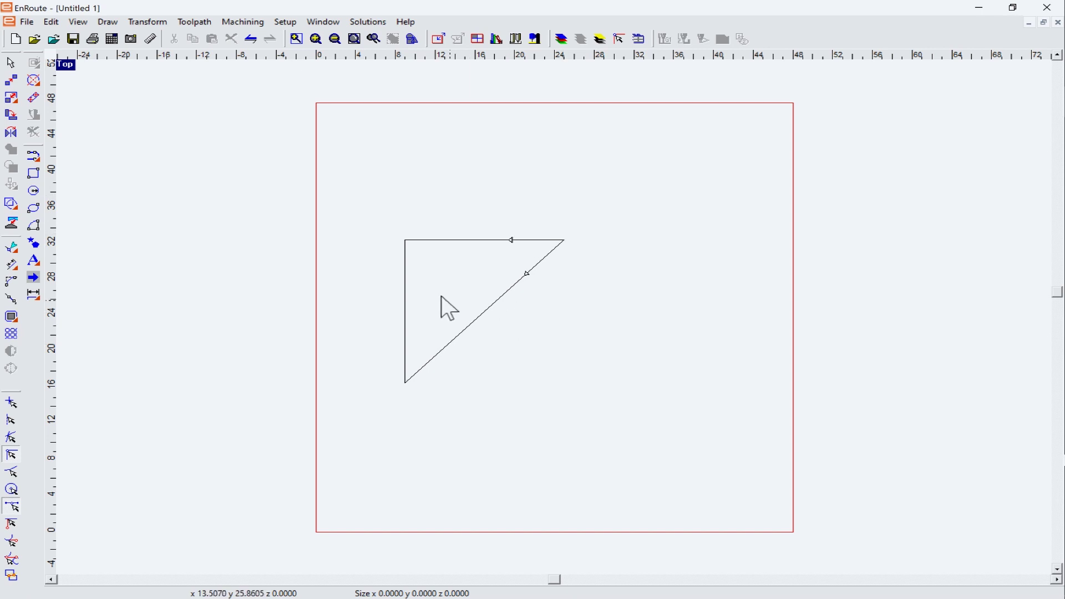
Add a short vertical line down from the top-right corner and a horizontal line right from the bottom-left corner
click(36, 162)
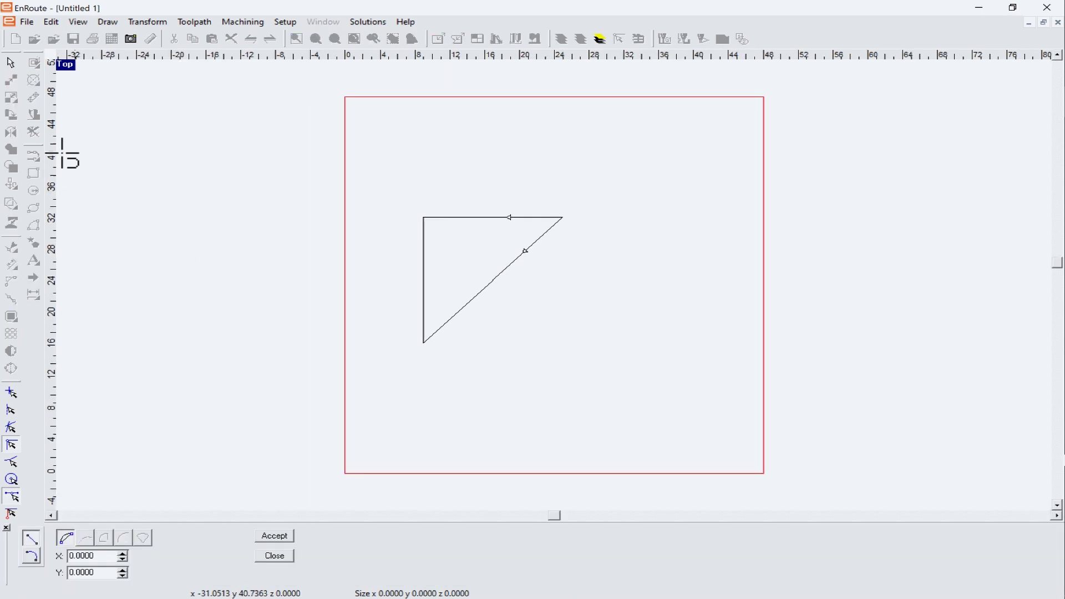
click(577, 213)
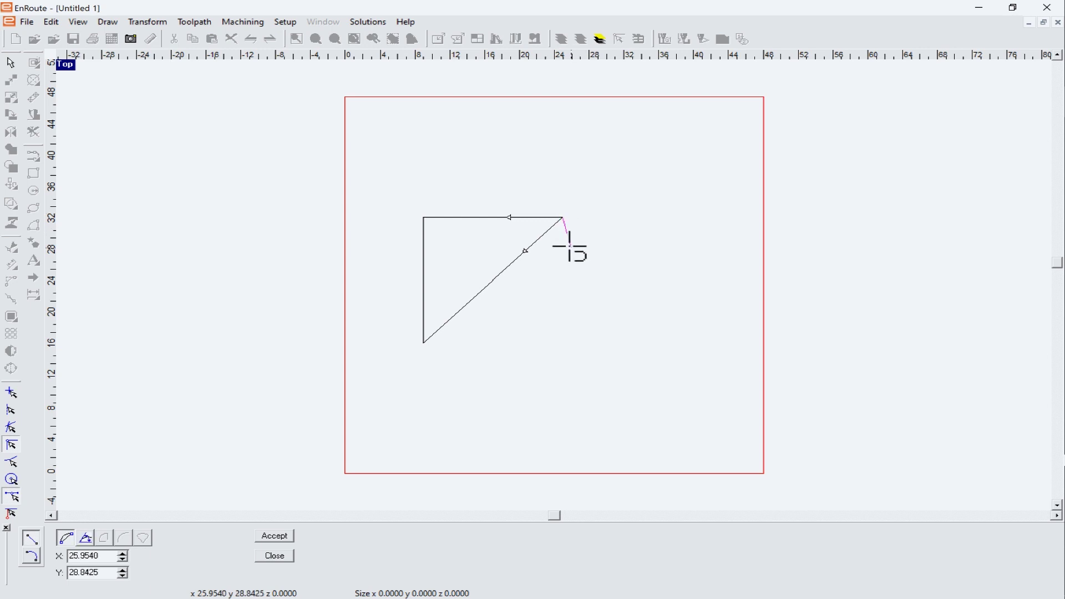
click(562, 277)
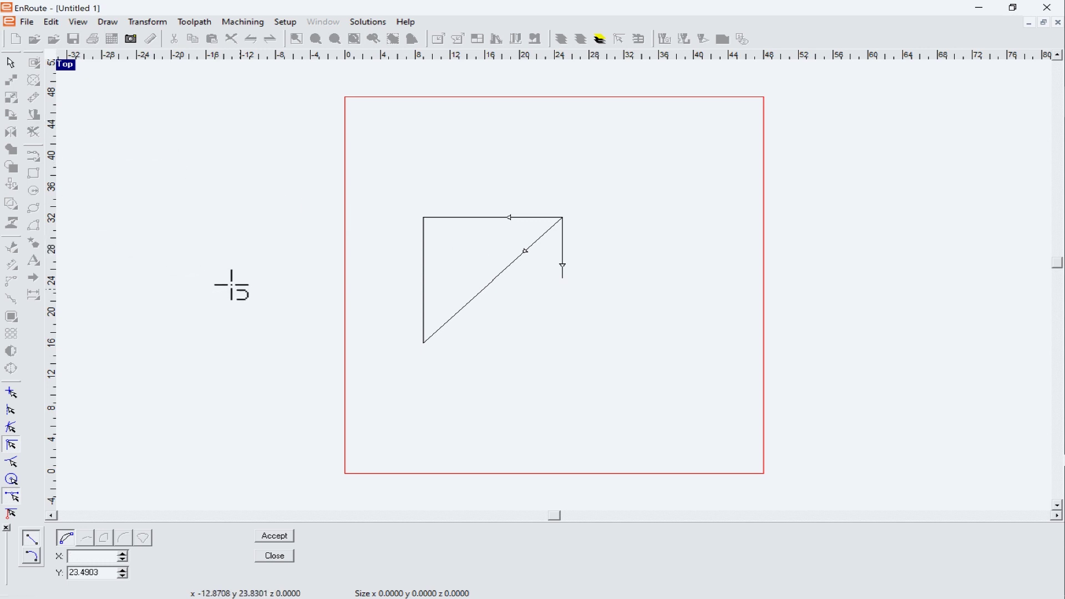
click(423, 342)
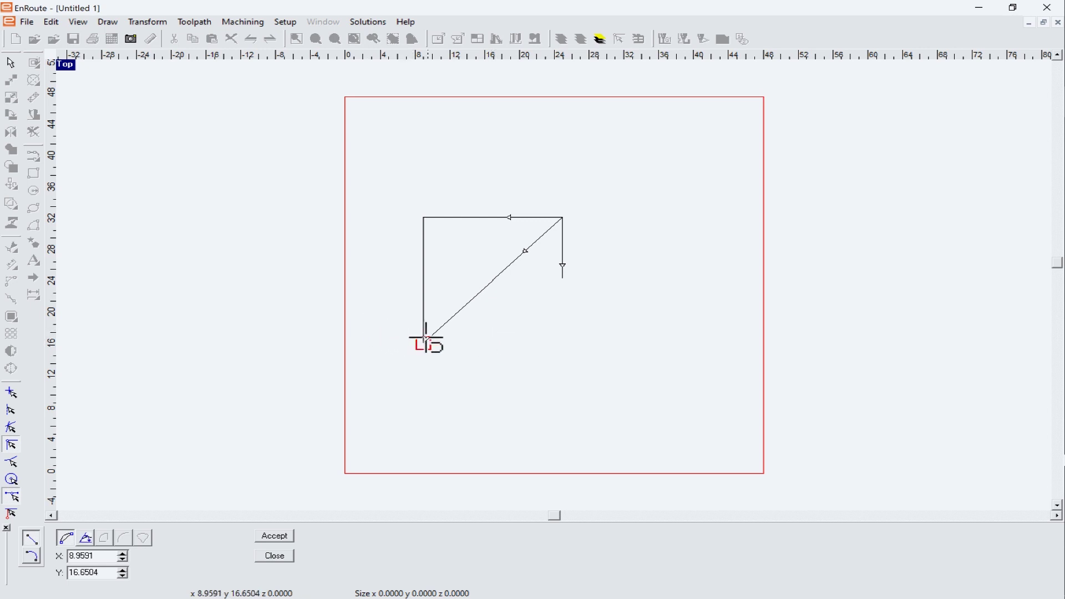
click(487, 343)
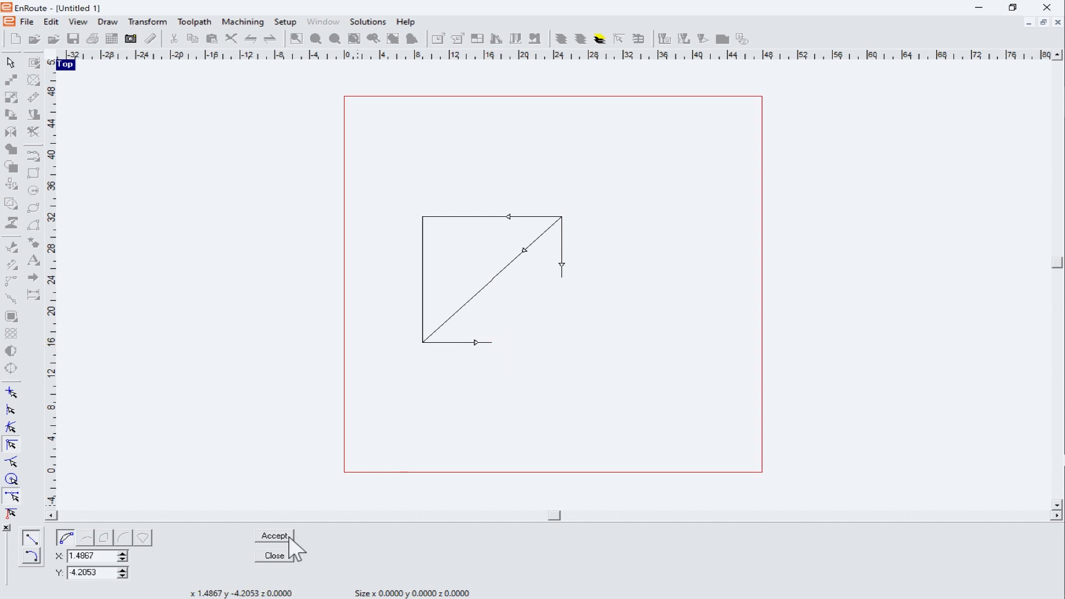
click(280, 553)
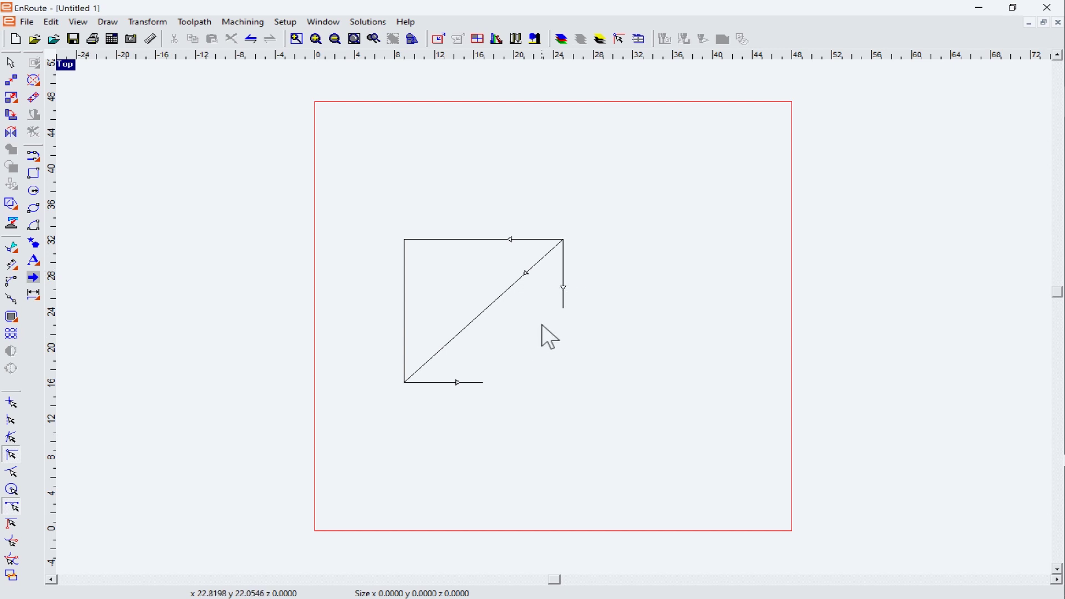
click(563, 268)
Move the short vertical line 1 inch to the left (-1 in X)
click(12, 81)
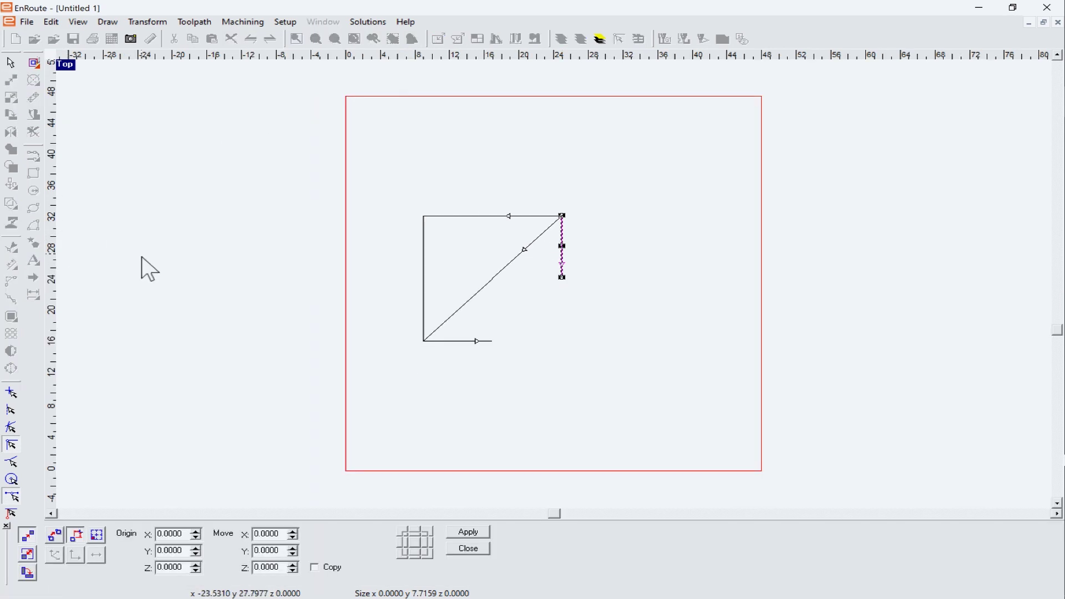
drag(281, 532, 250, 551)
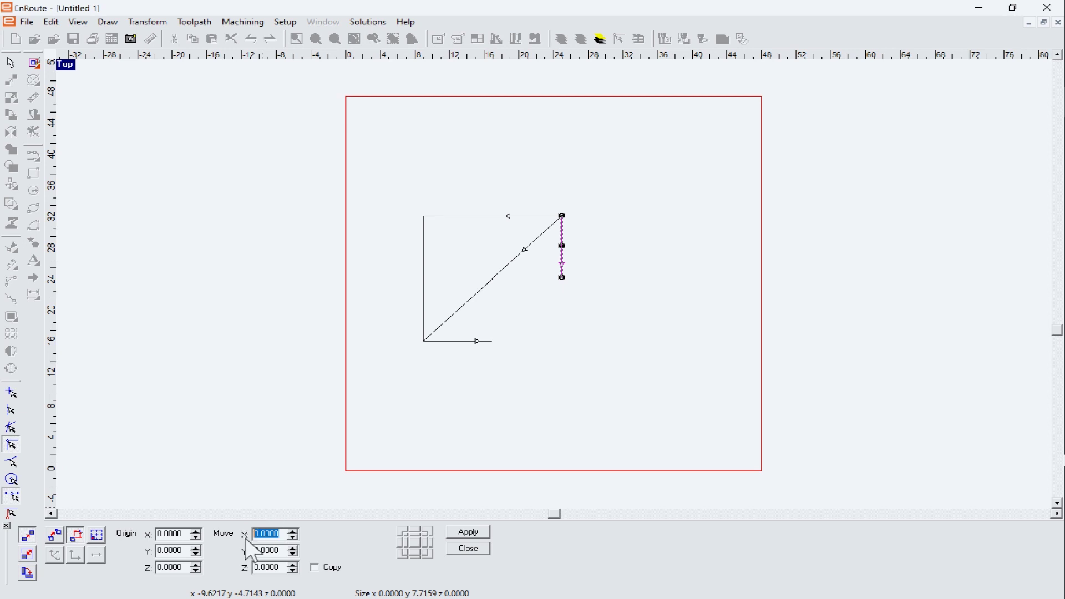
text(-1)
key(Tab)
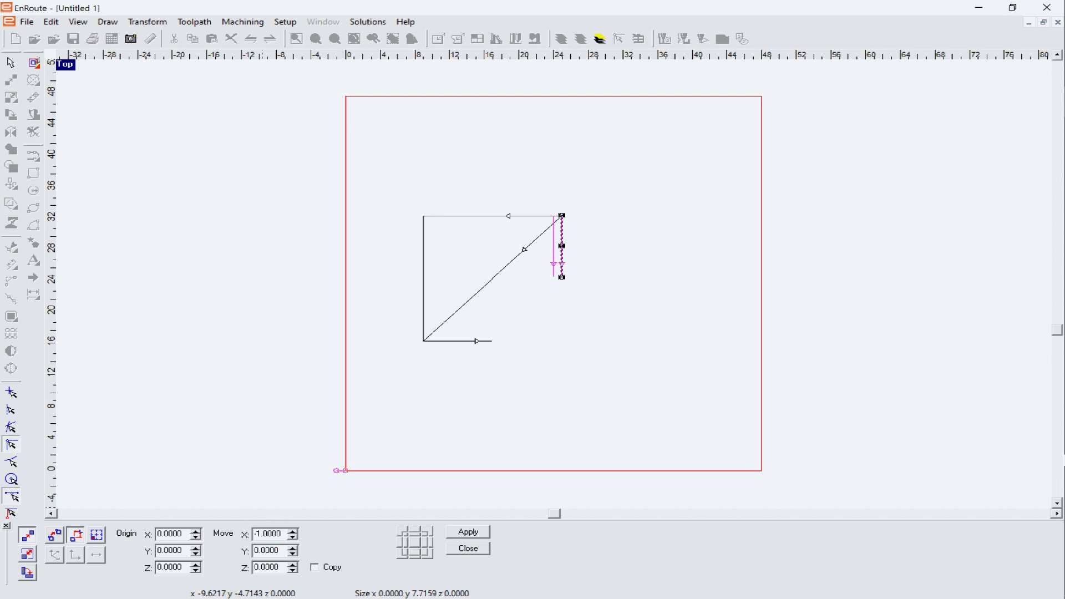
key(Tab)
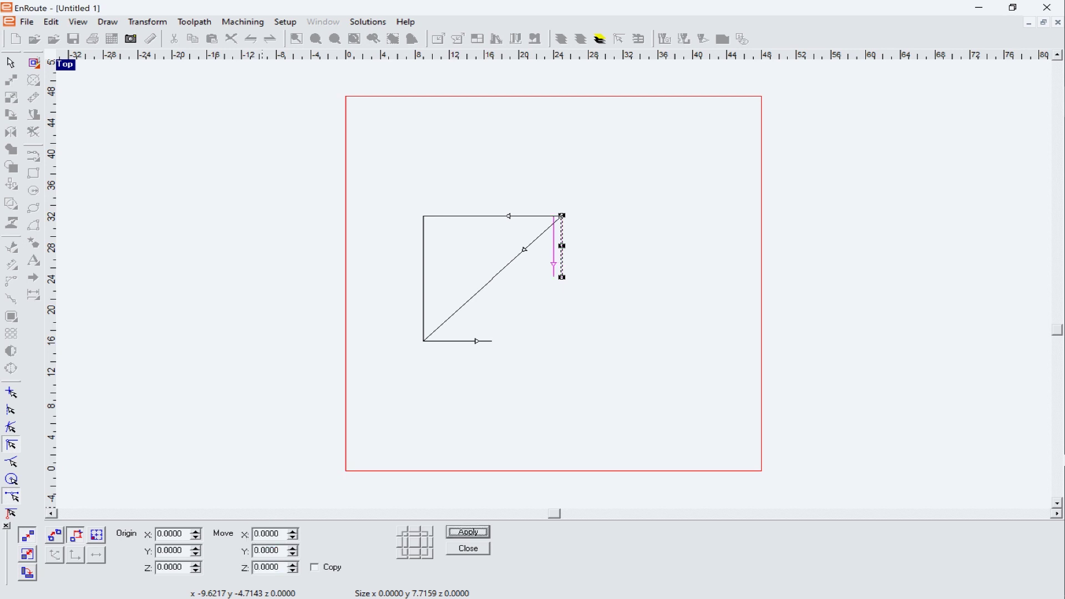
click(471, 548)
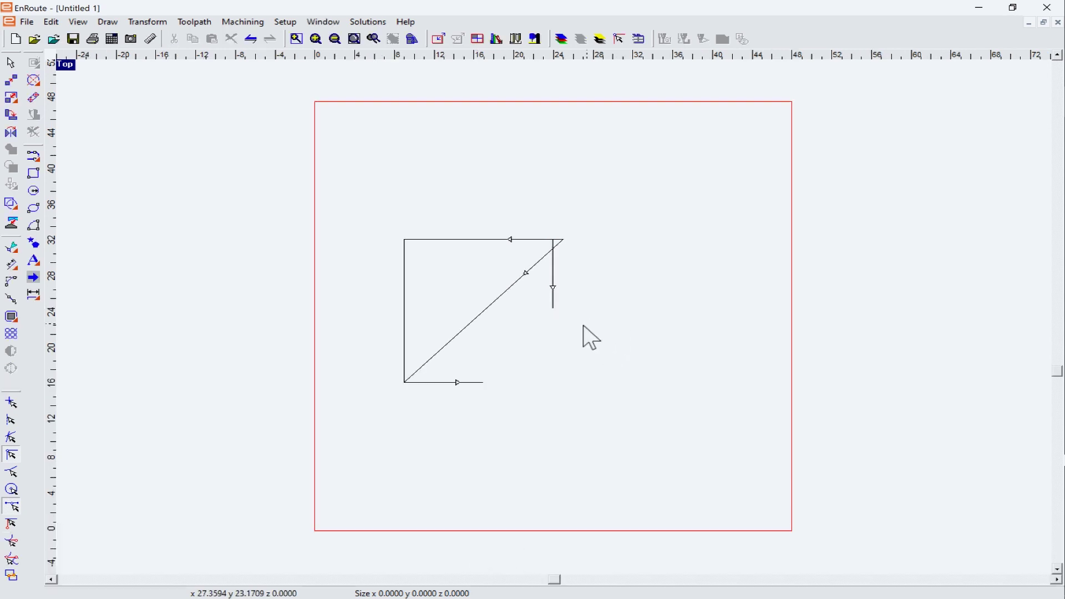
Move the short horizontal line 1 inch up (1 in Y) and deselect it
click(443, 383)
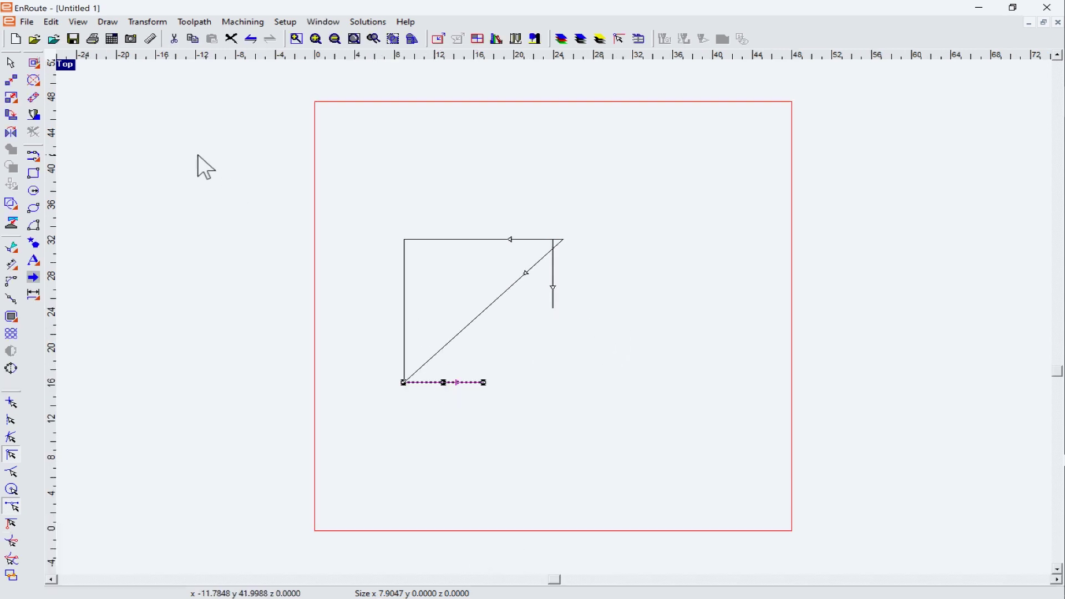
click(11, 80)
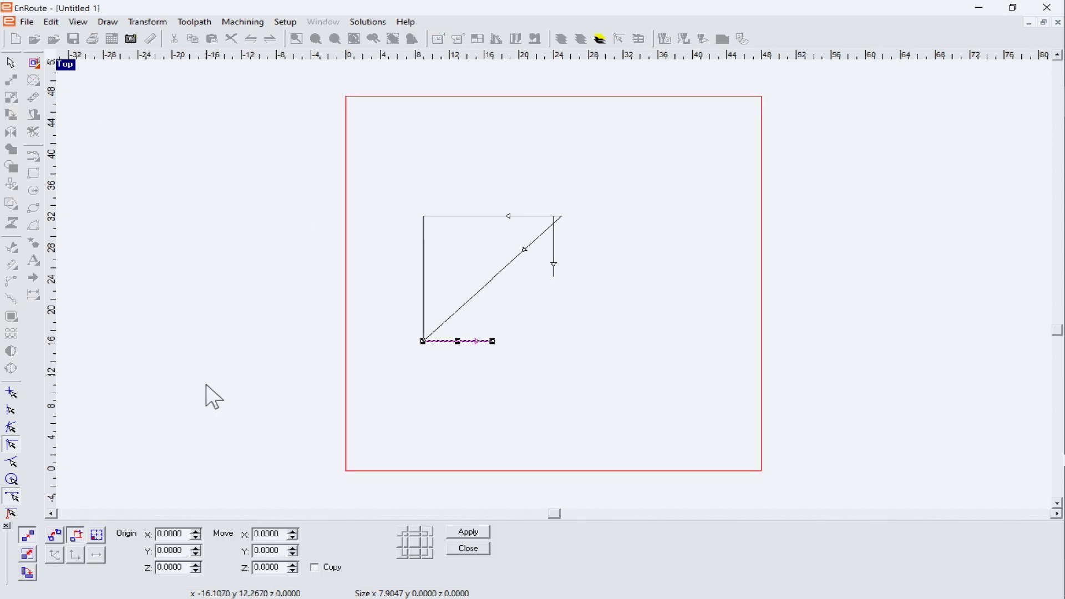
double_click(280, 551)
text(1)
key(Tab)
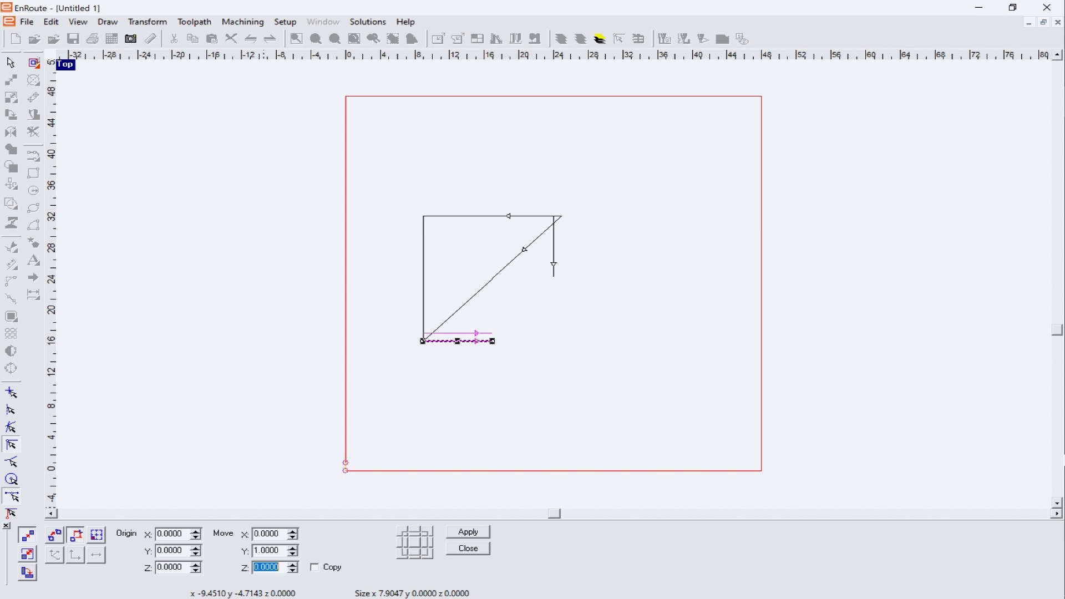
key(Tab)
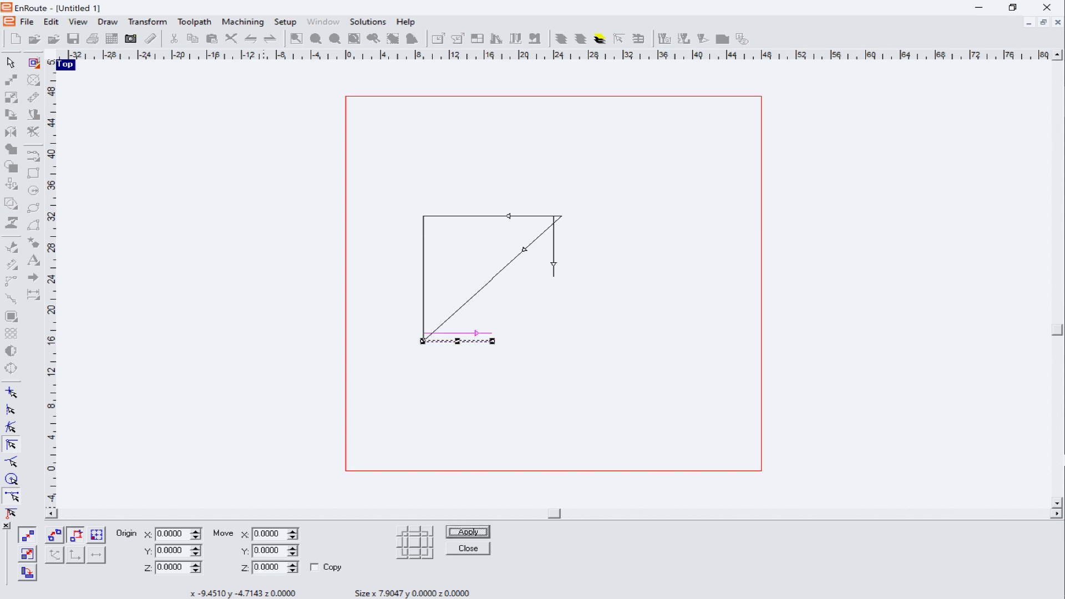
click(459, 549)
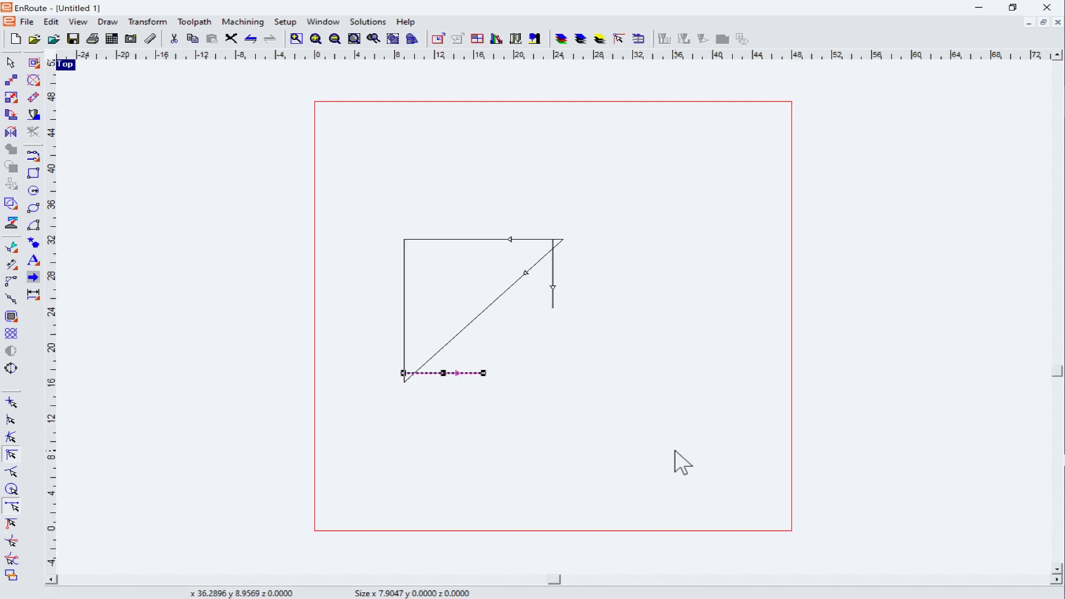
click(585, 405)
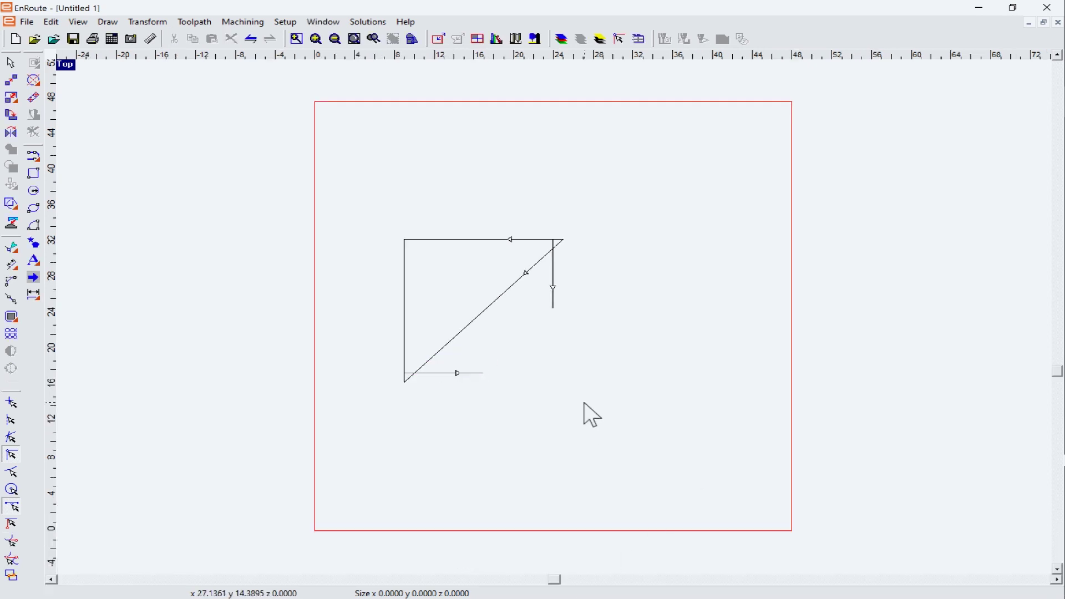
Trim the overhanging horizontal, diagonal and vertical line tails at the bottom-left corner
click(355, 39)
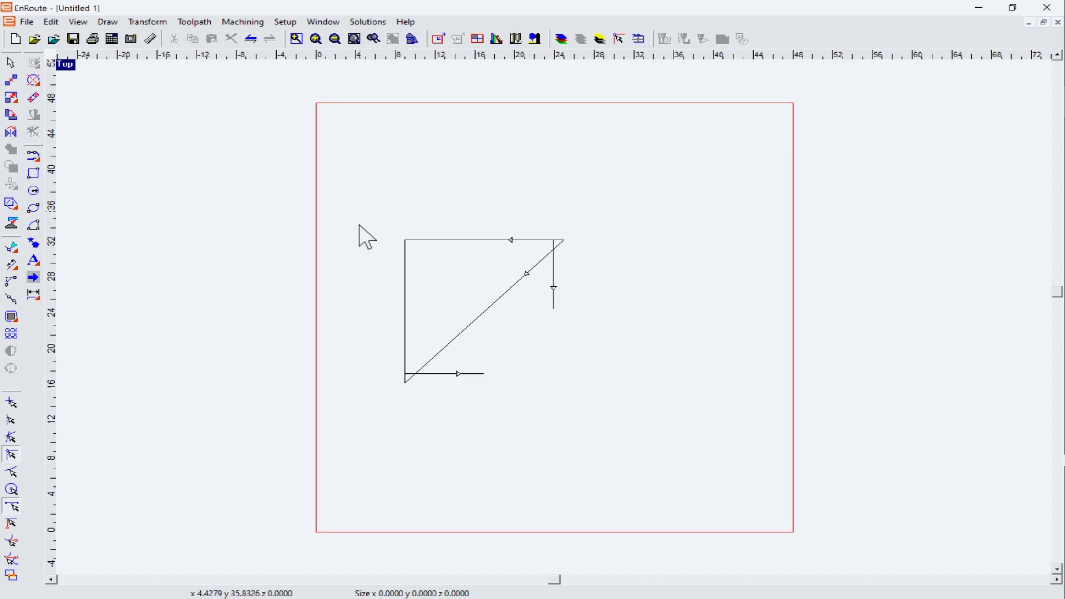
scroll(400, 408, up, 3)
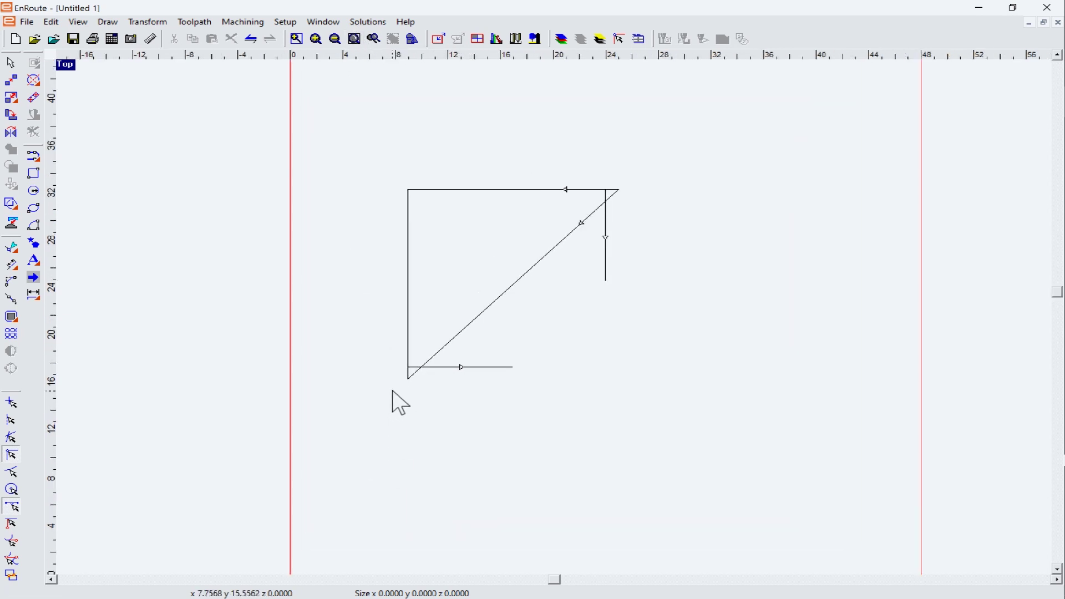
scroll(400, 389, up, 2)
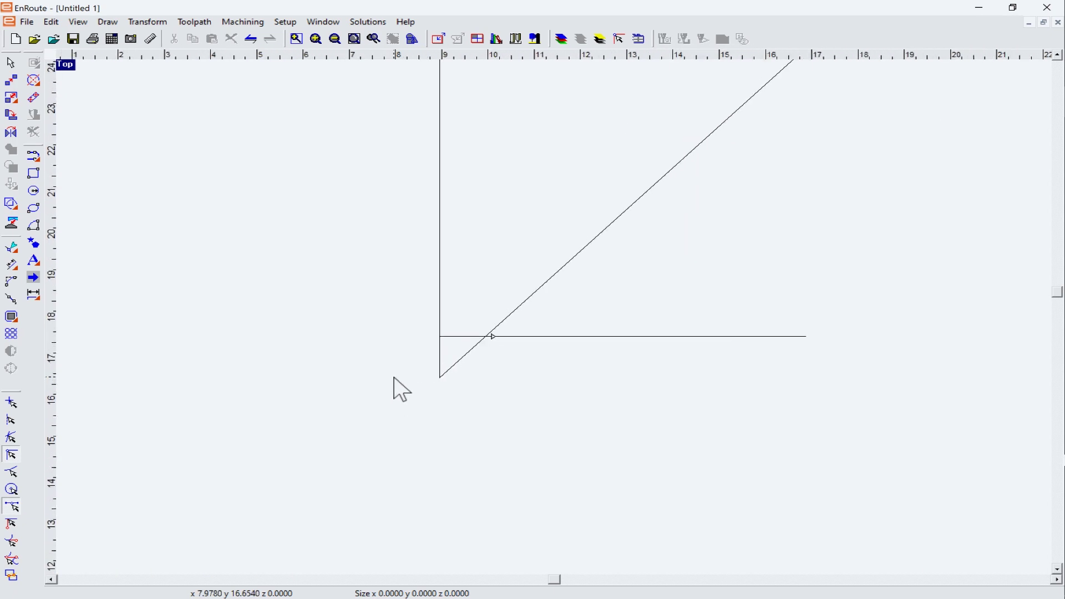
click(19, 272)
click(57, 276)
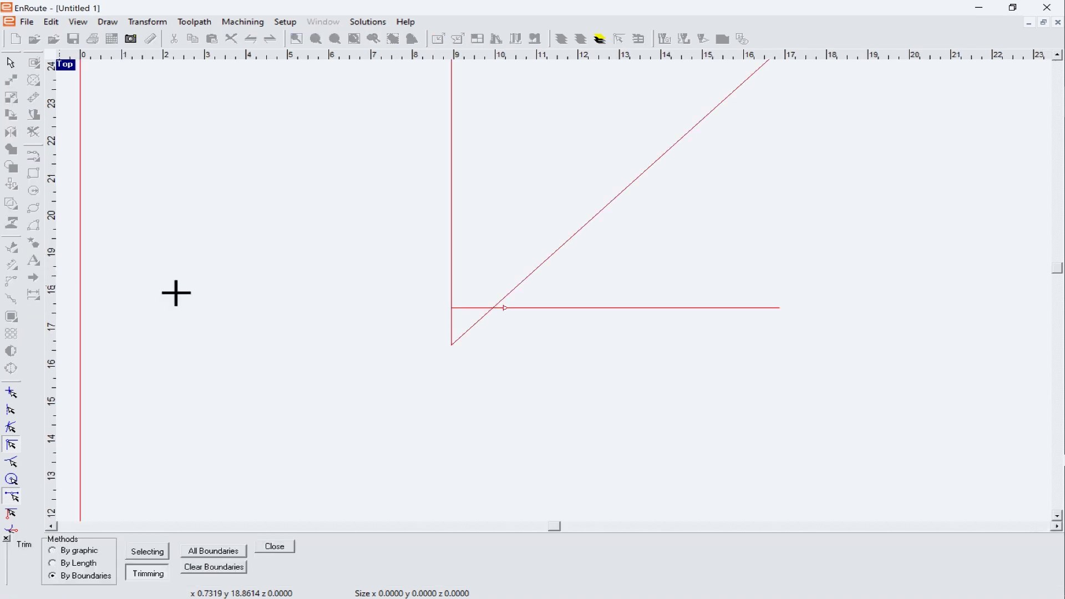
click(548, 309)
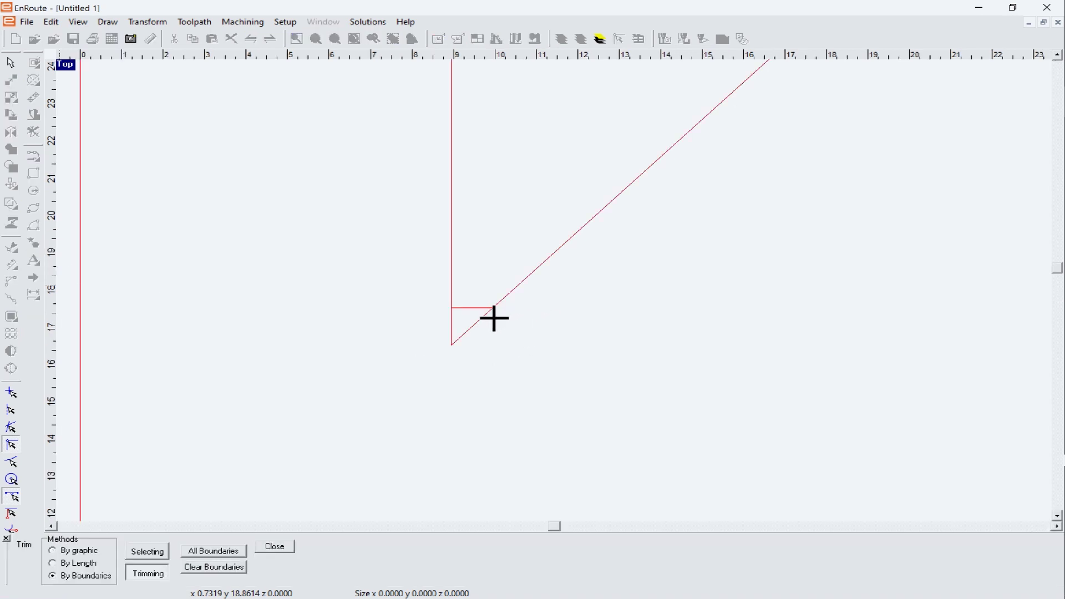
scroll(470, 334, up, 5)
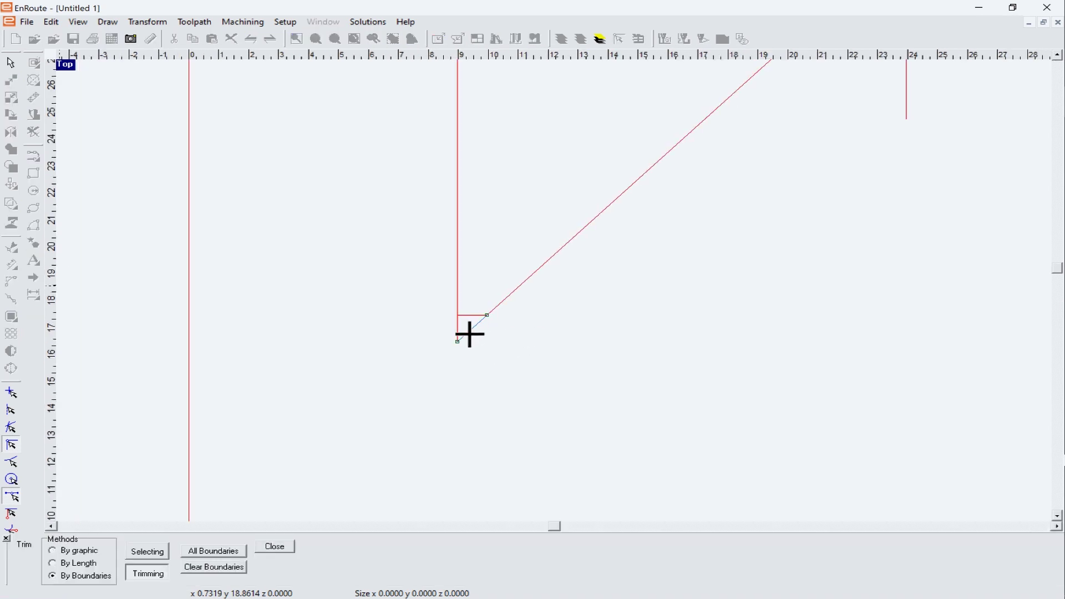
click(492, 303)
click(460, 278)
Trim the overhanging ends at the top-right corner so it is clipped flat
scroll(488, 257, up, 2)
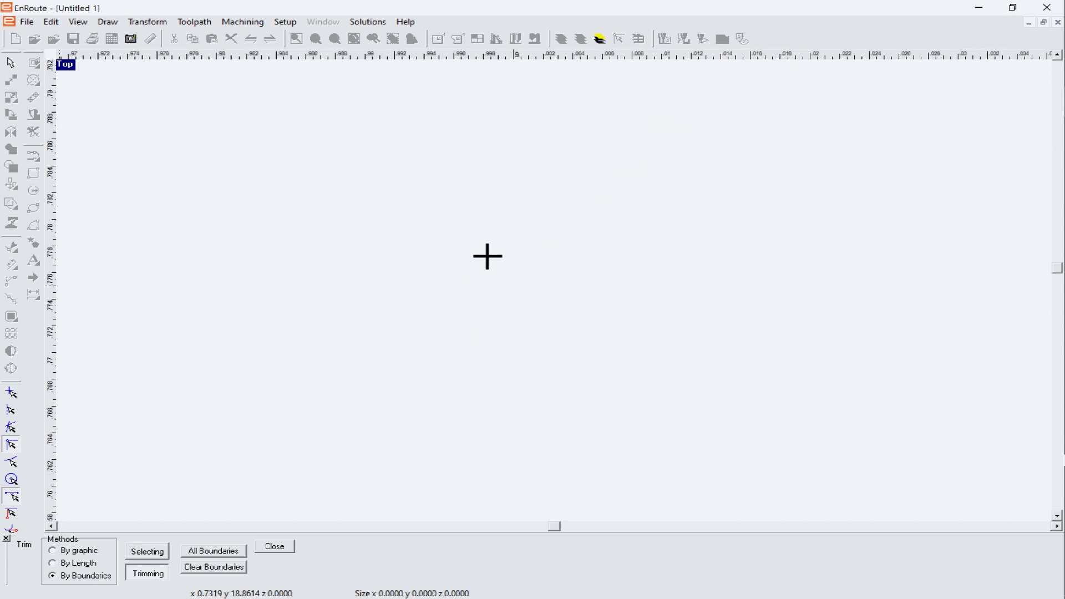
scroll(487, 255, down, 6)
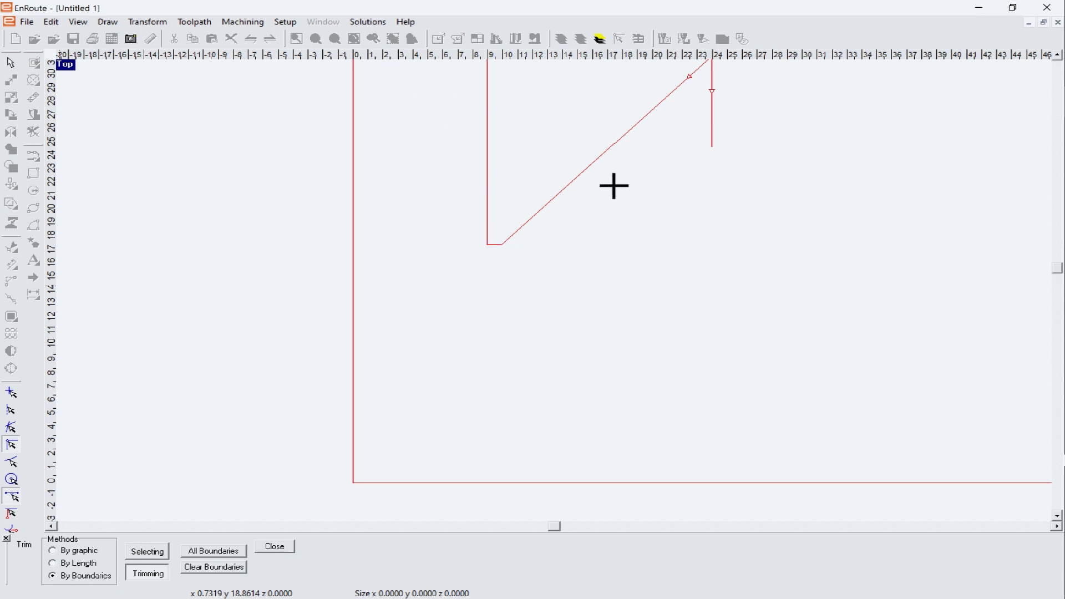
scroll(702, 107, down, 2)
scroll(694, 102, up, 6)
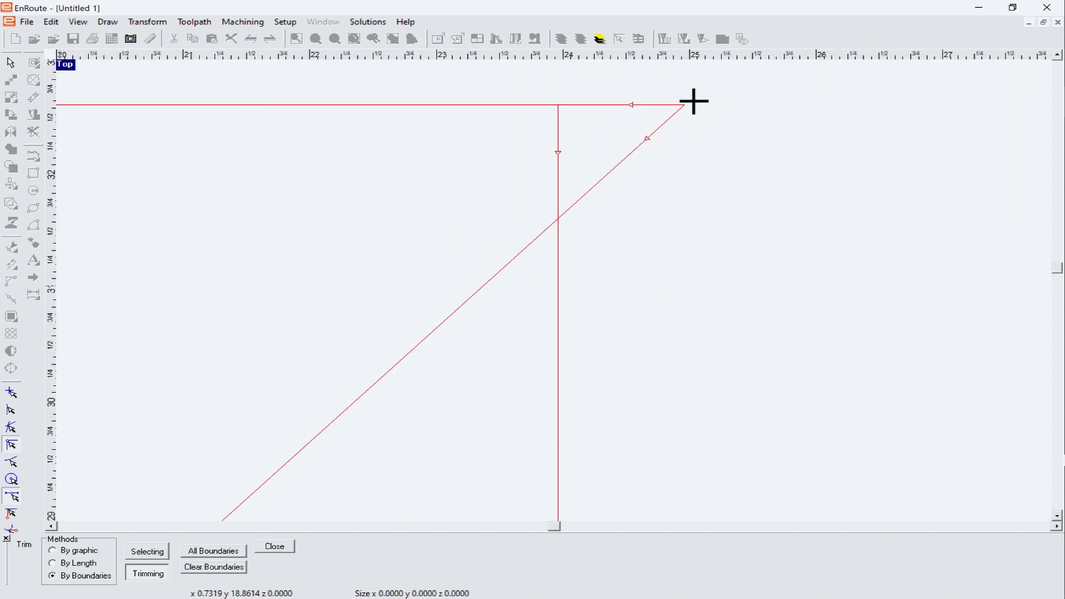
click(558, 334)
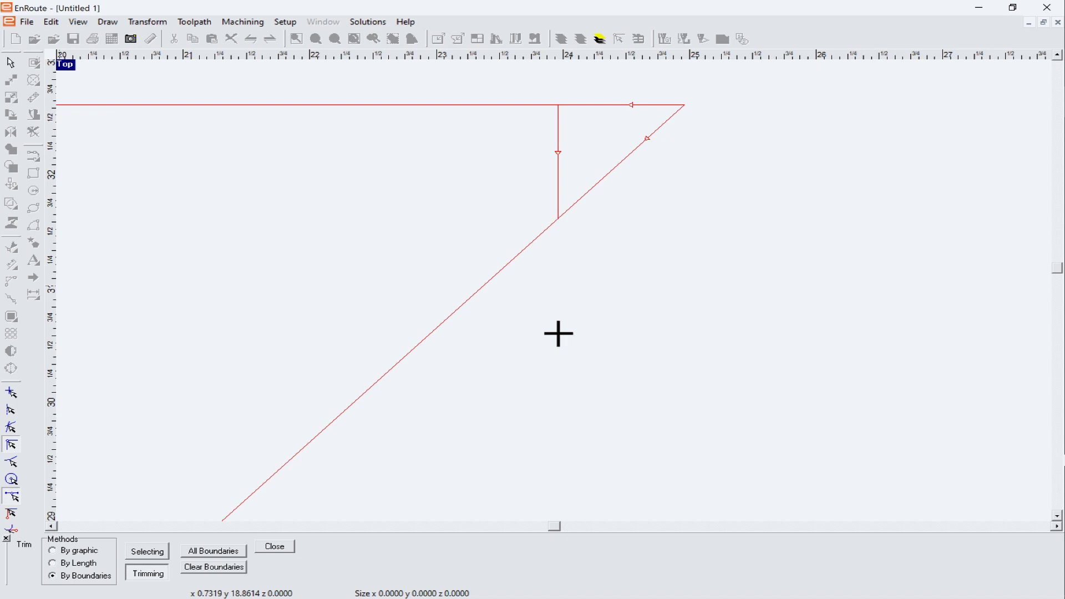
click(602, 181)
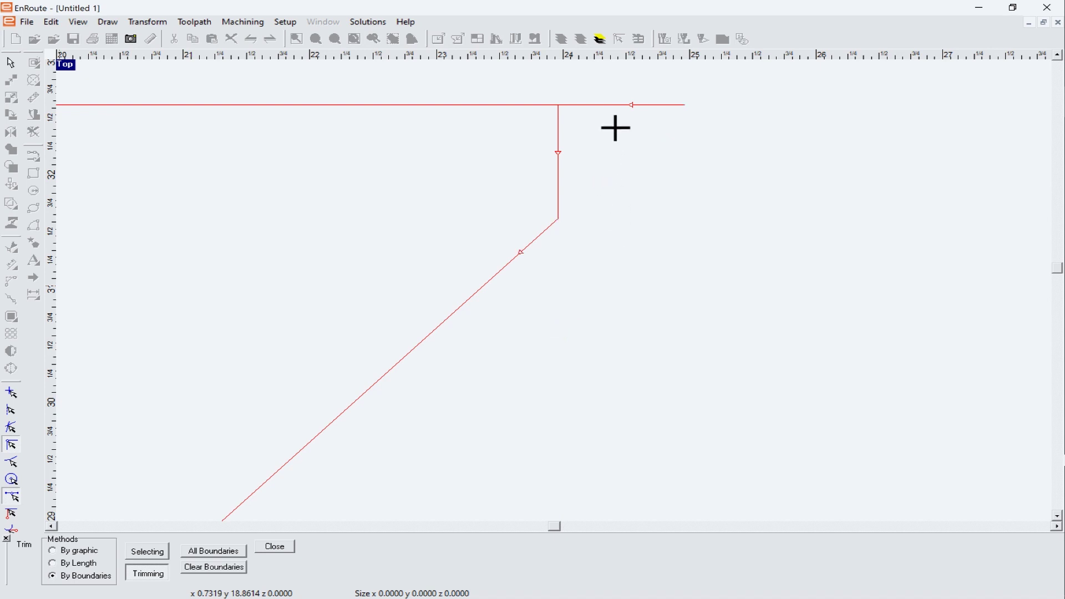
click(592, 105)
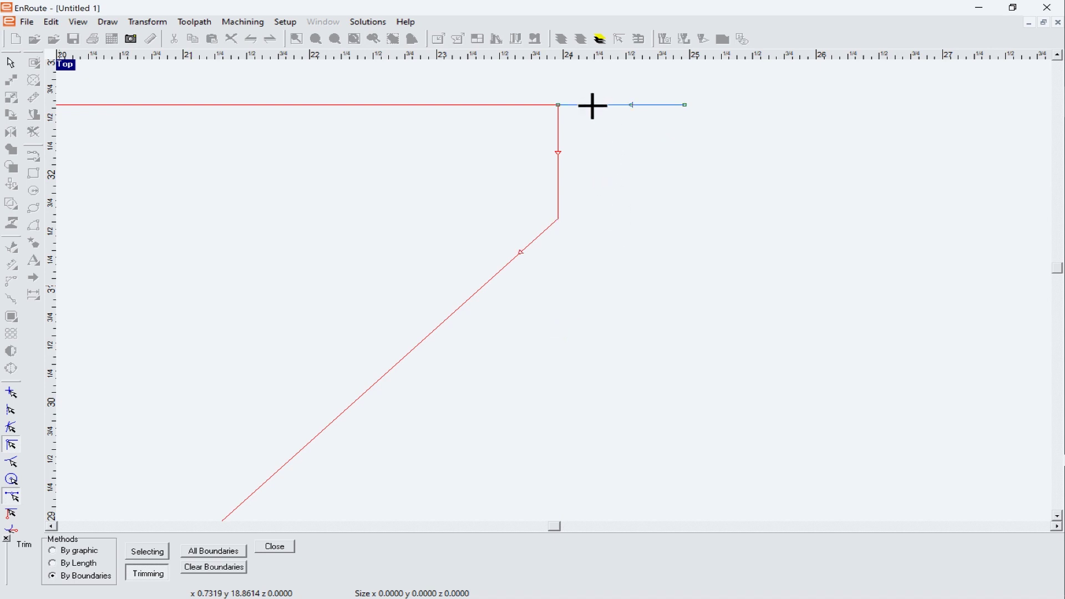
click(270, 546)
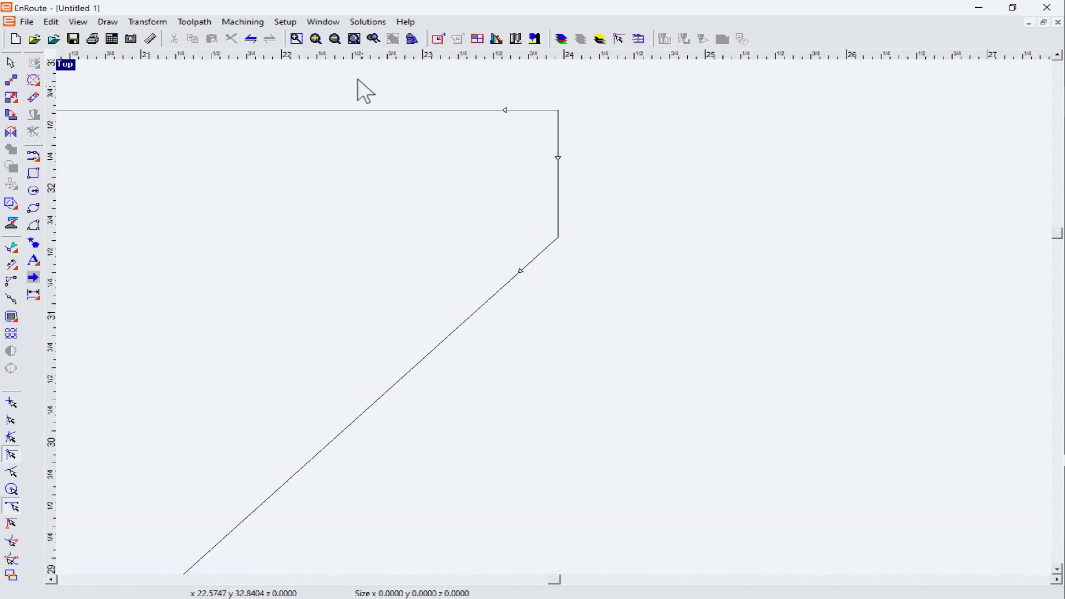
click(354, 40)
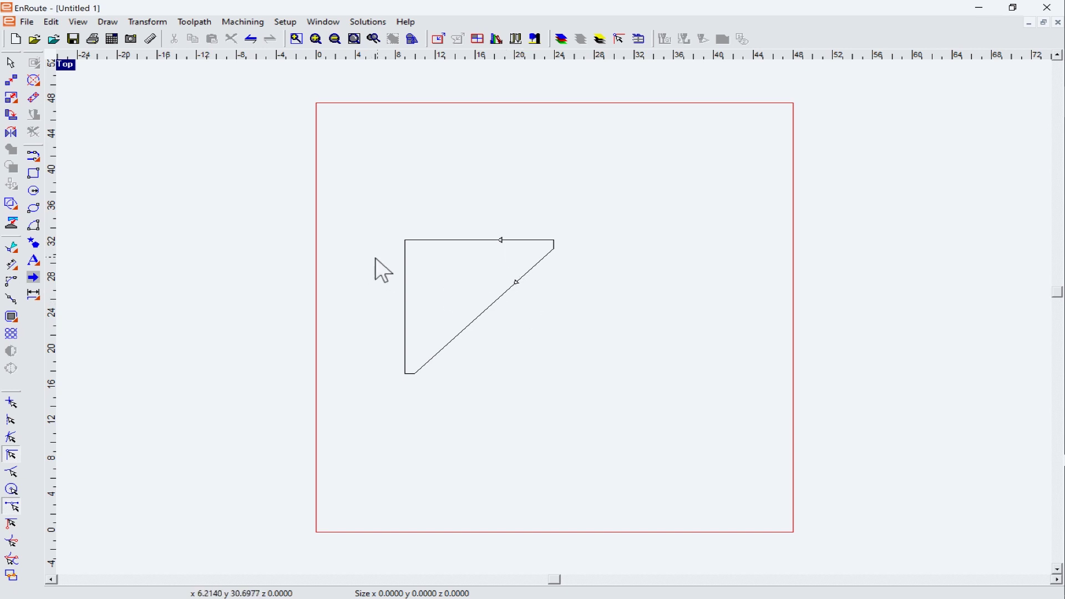
Merge all the triangle's line pieces into one contour using 0.0010 tolerance
drag(375, 194, 564, 415)
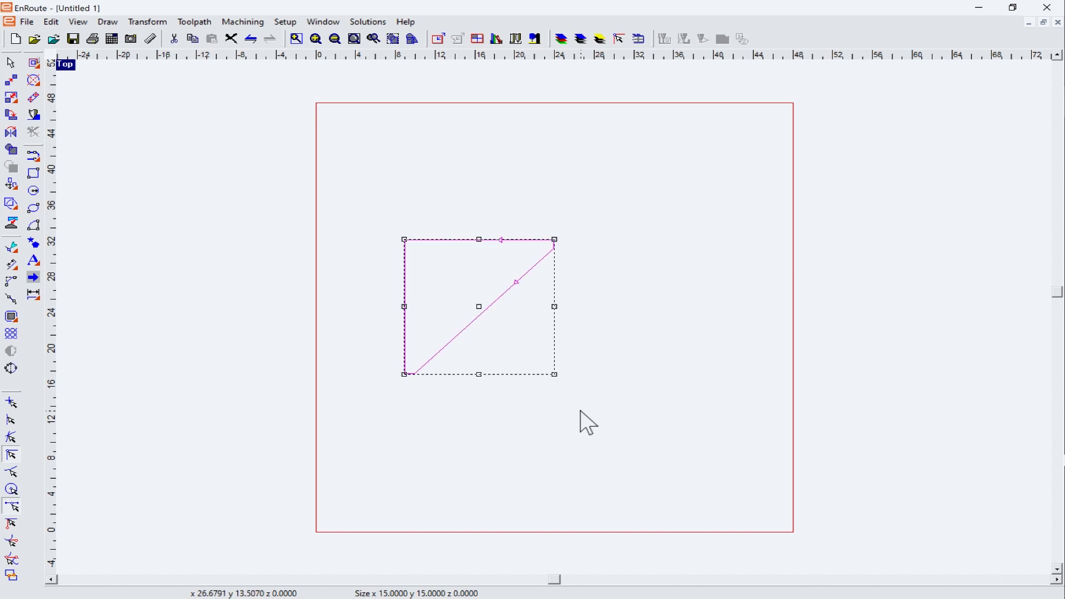
click(142, 22)
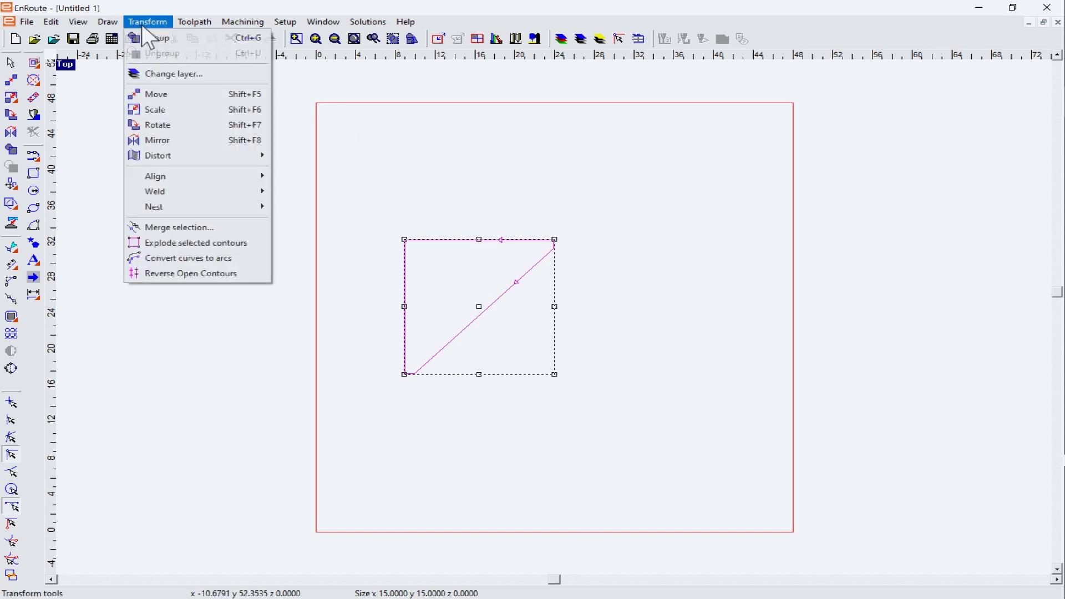
click(190, 224)
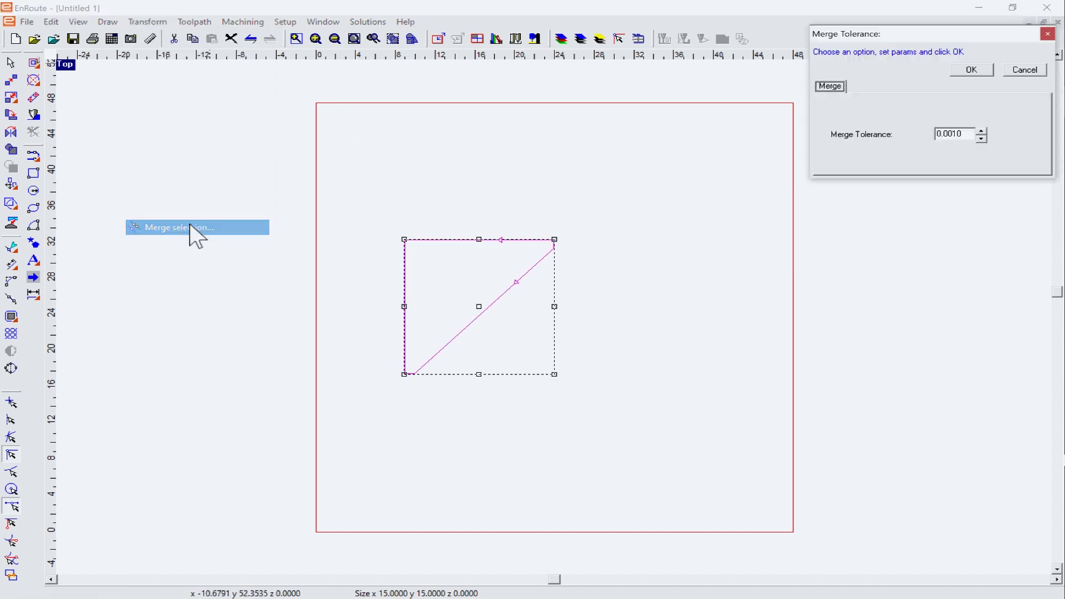
click(948, 67)
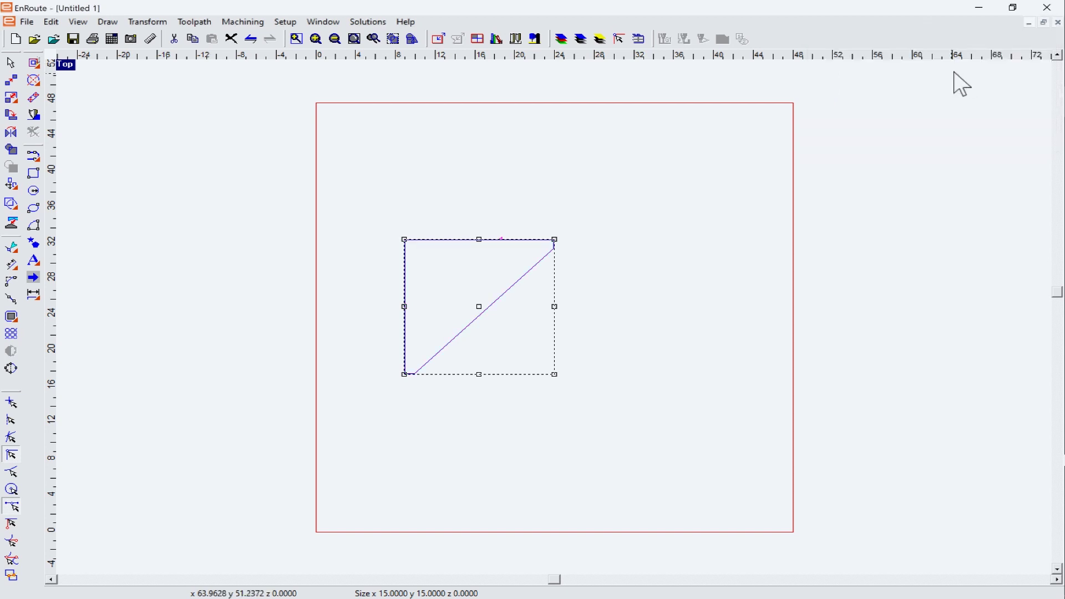
click(557, 274)
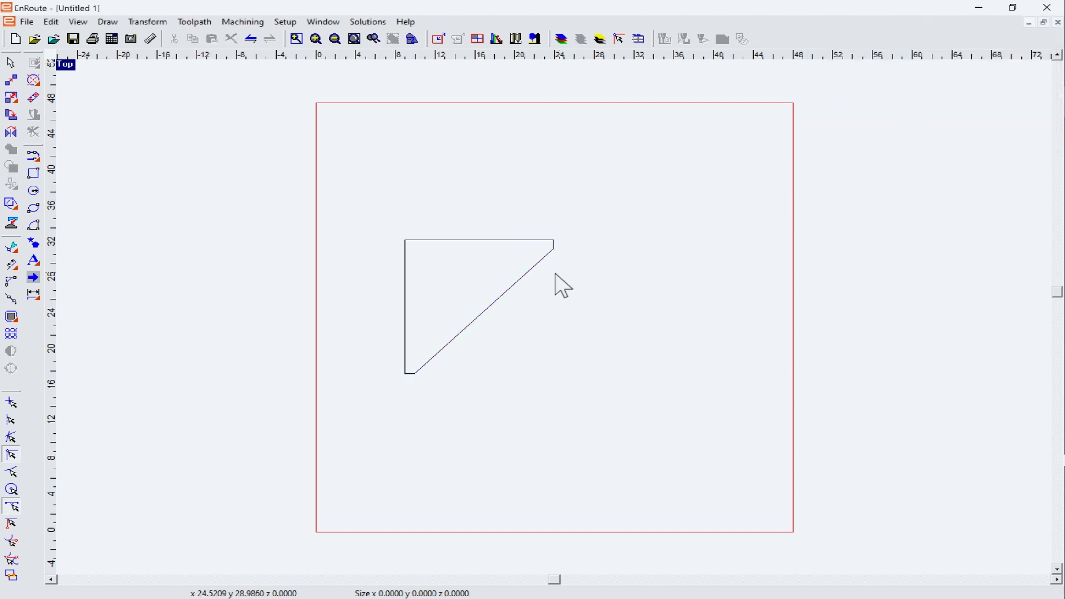
click(522, 279)
click(622, 298)
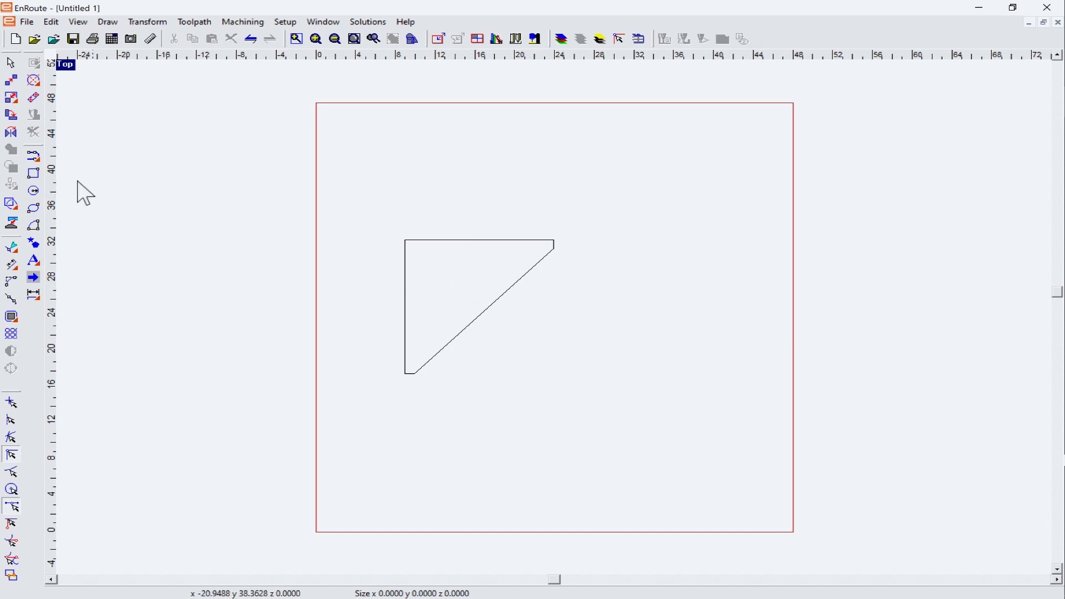
Draw an inner line path joining the triangle's corners to an interior point and the diagonal's midpoint
click(32, 157)
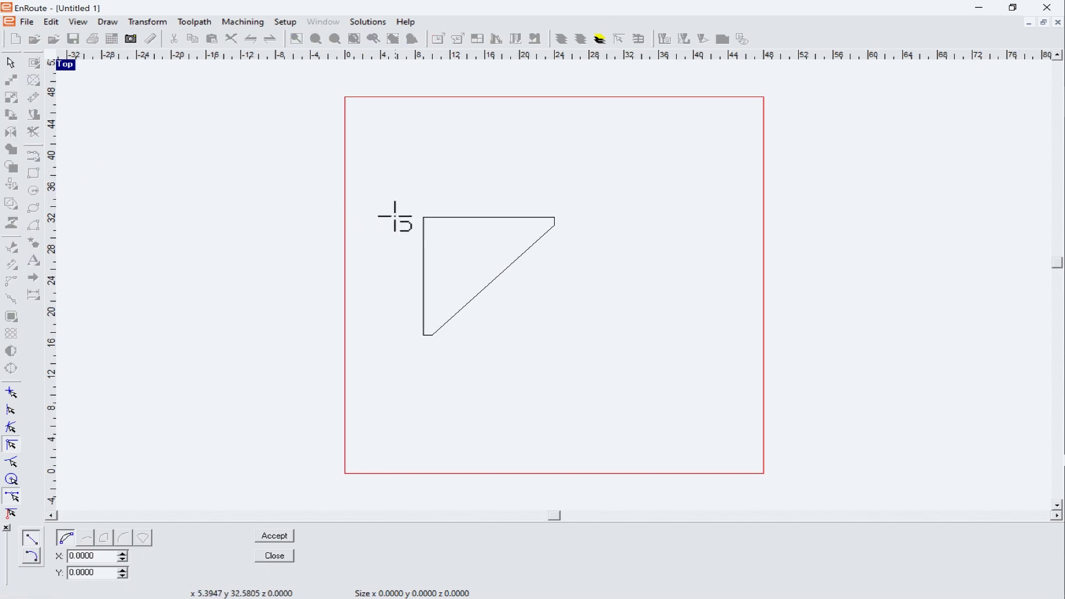
click(425, 218)
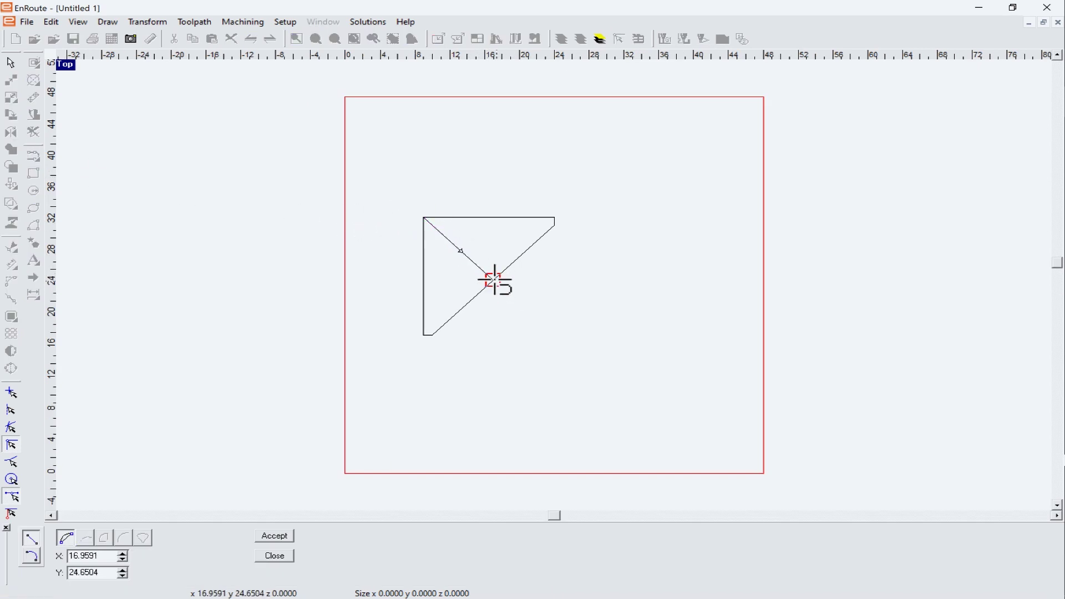
click(493, 280)
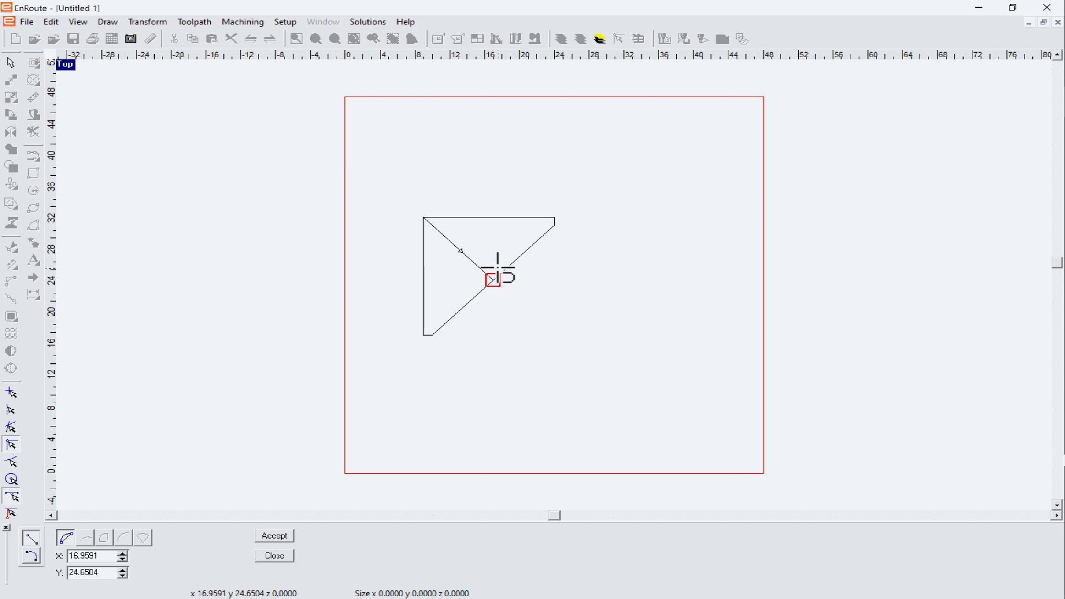
click(460, 250)
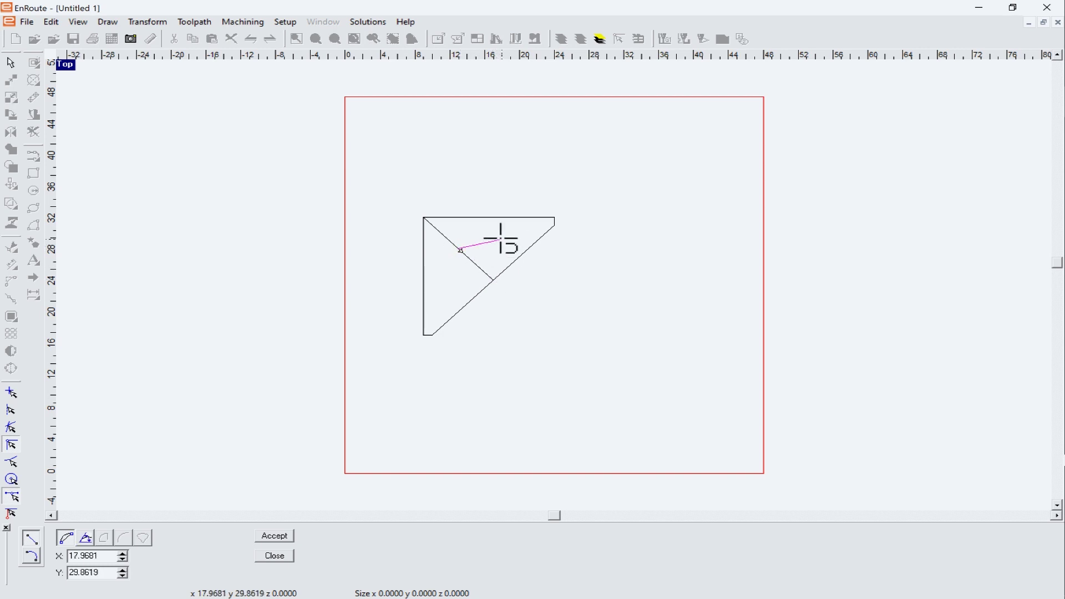
click(535, 225)
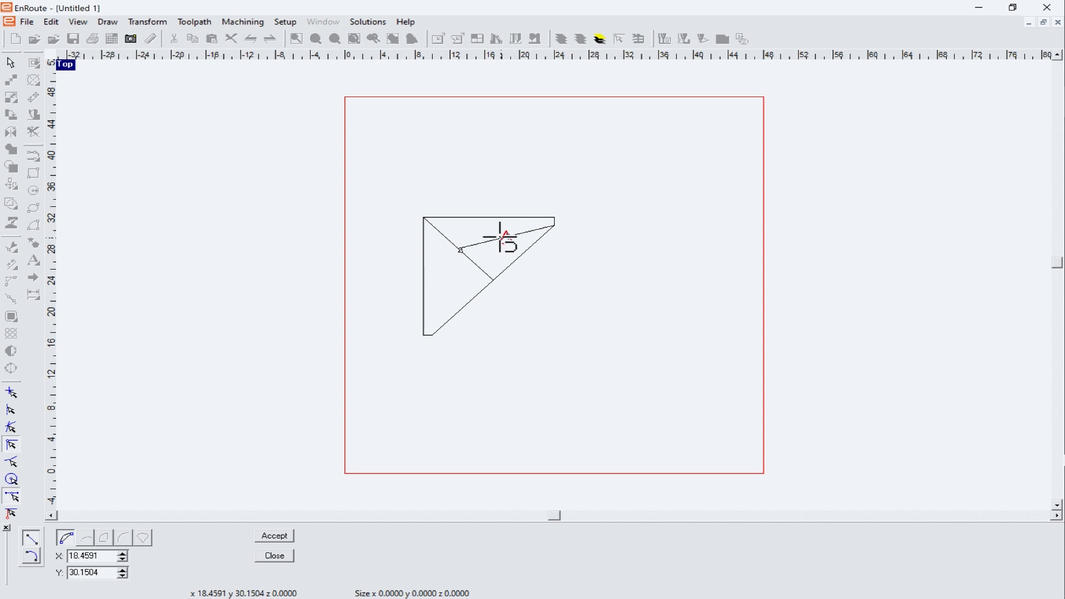
click(432, 326)
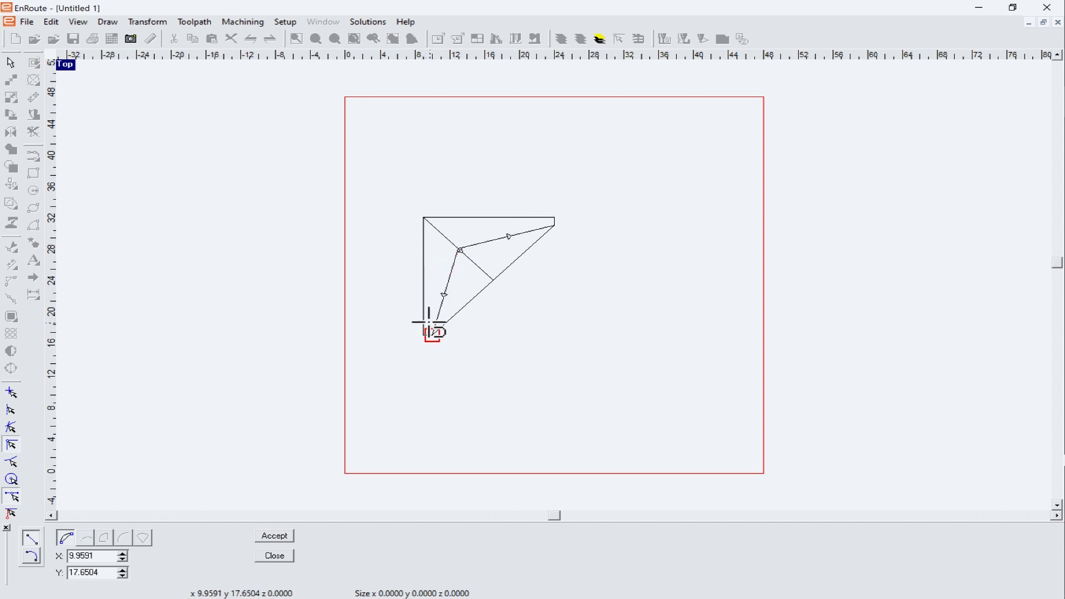
click(259, 559)
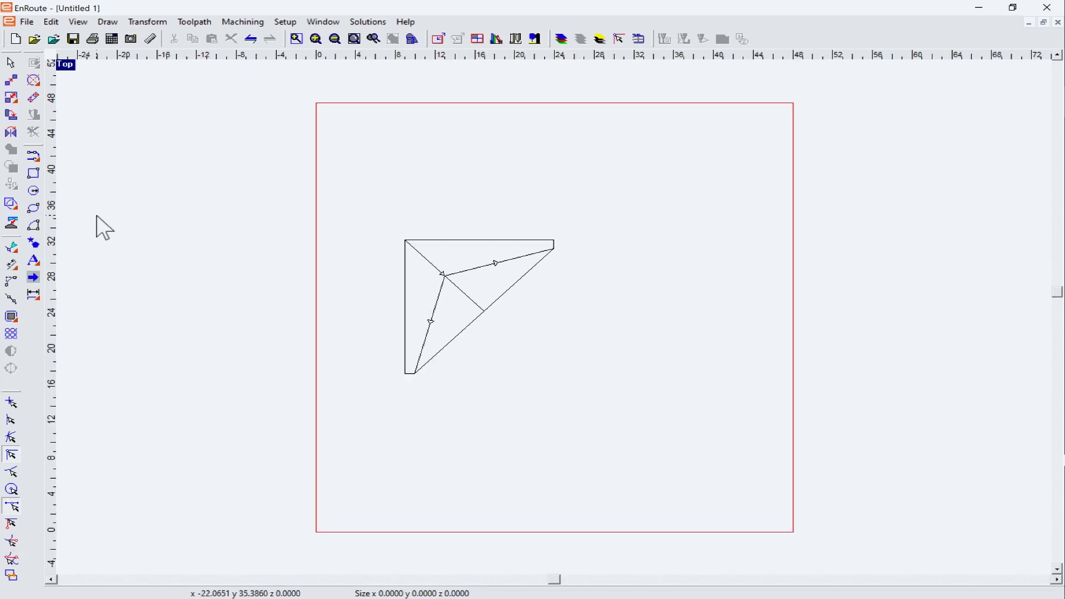
Place a radius-2 circle at the inner line junction
click(31, 193)
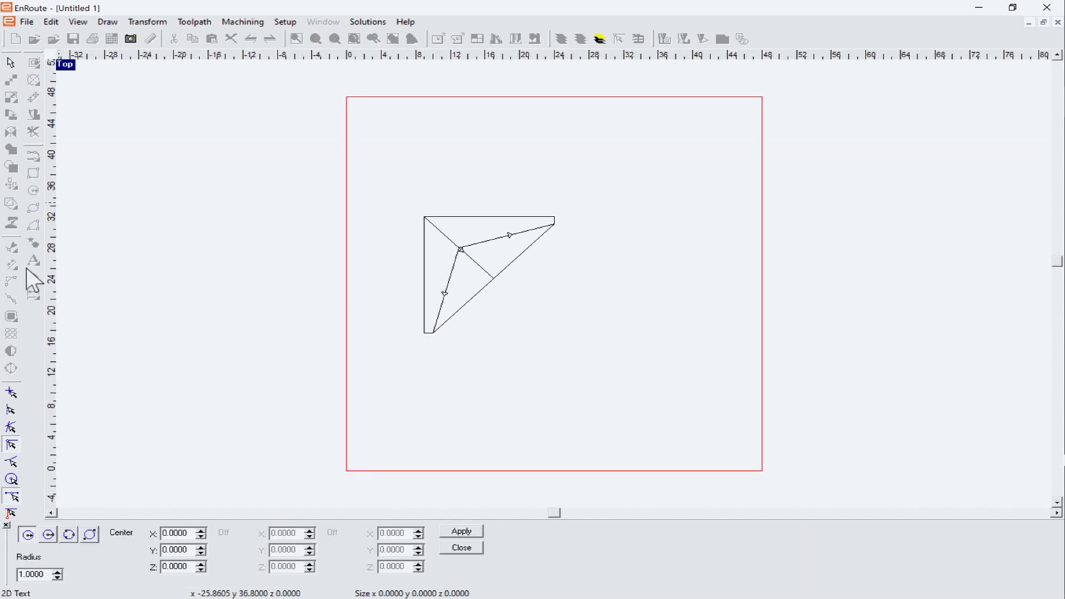
double_click(49, 575)
text(2)
key(Tab)
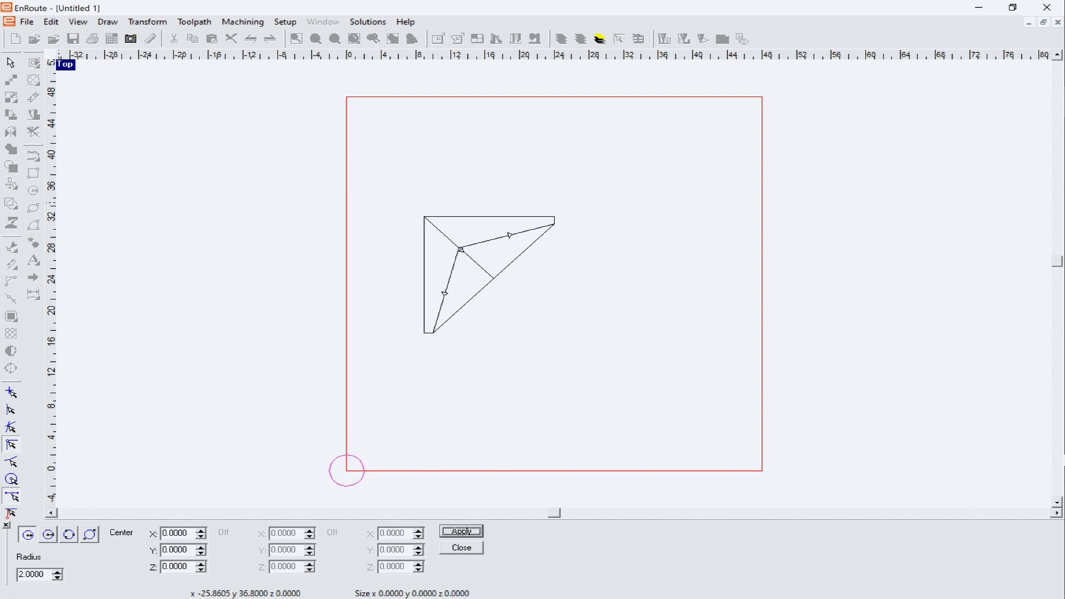
click(462, 251)
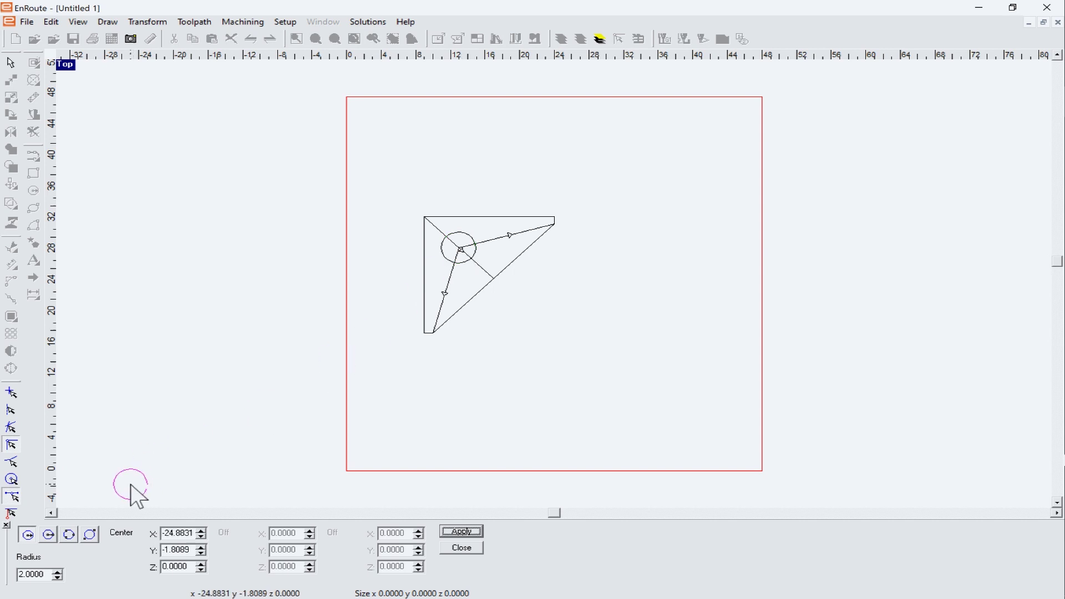
Place two radius-1 circles on the lines leading to the clipped ends
double_click(44, 573)
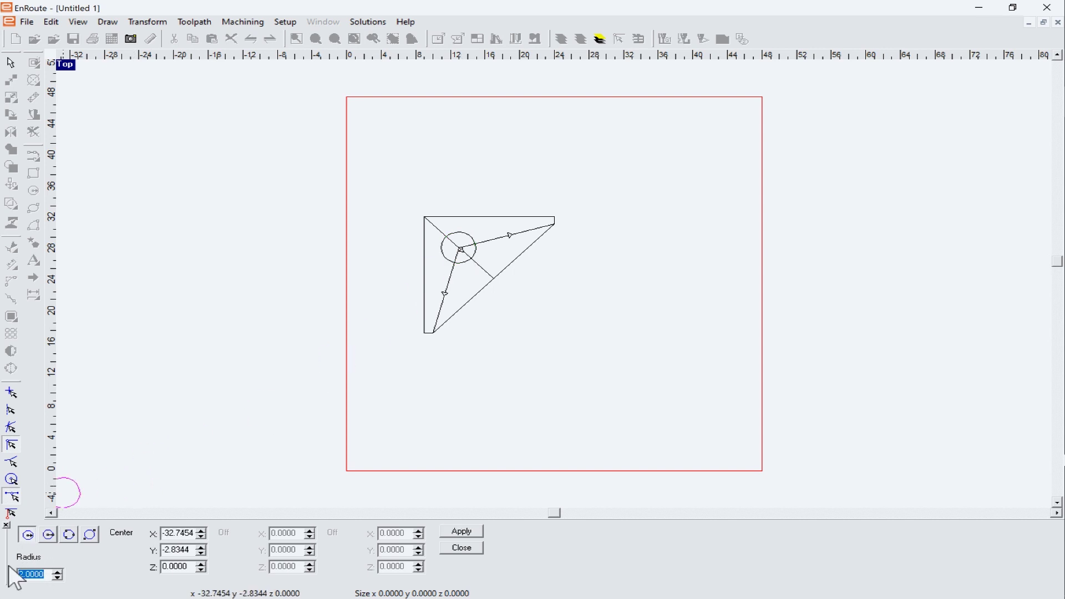
text(1)
key(Tab)
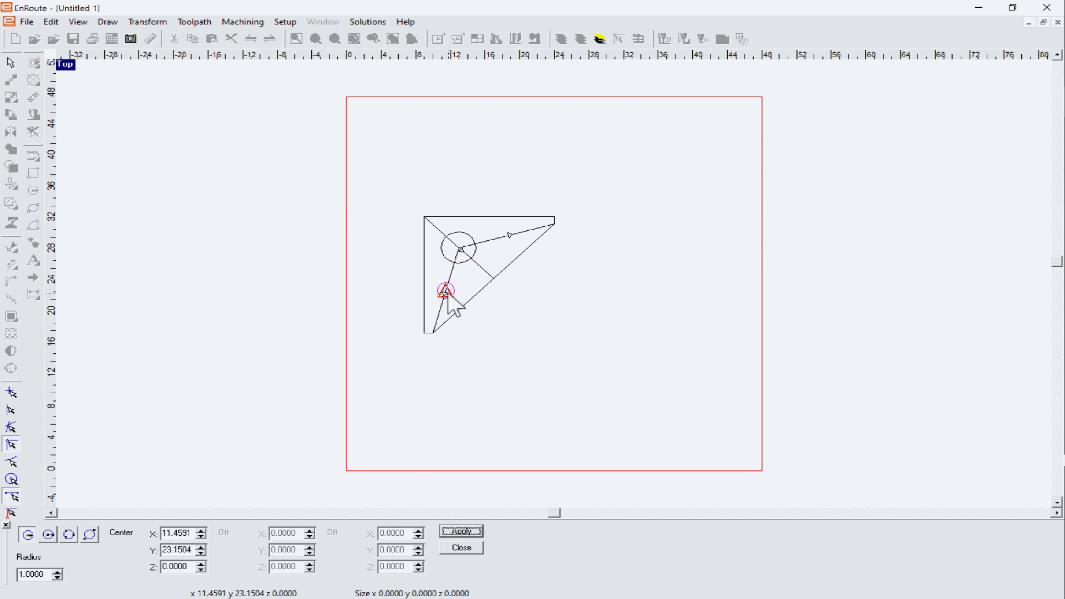
click(447, 292)
click(506, 238)
click(461, 548)
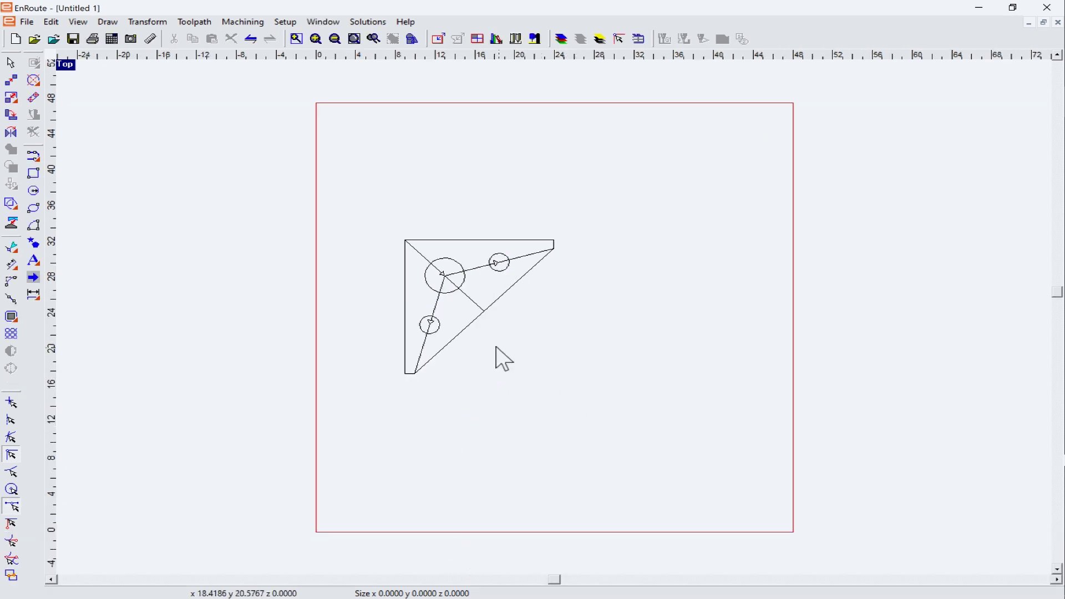
Delete the three inner construction lines
click(467, 295)
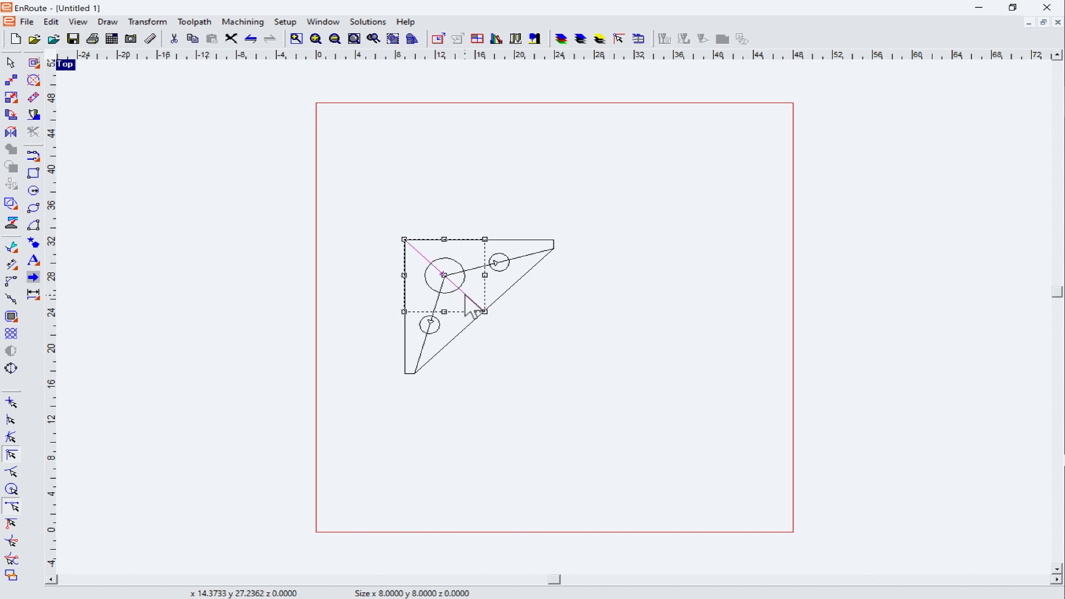
key(Delete)
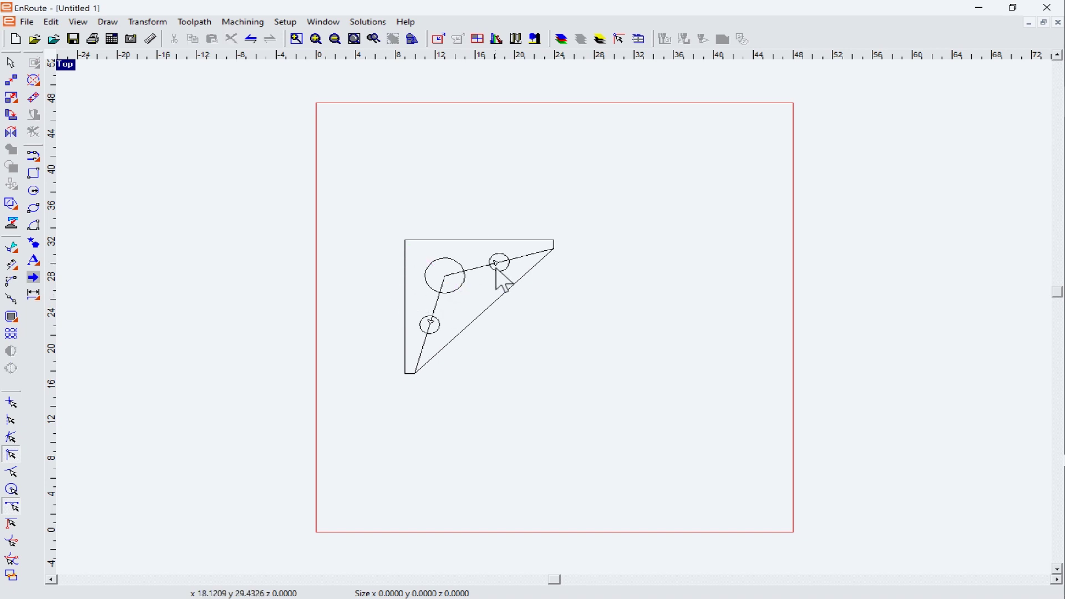
click(478, 267)
key(Delete)
click(441, 299)
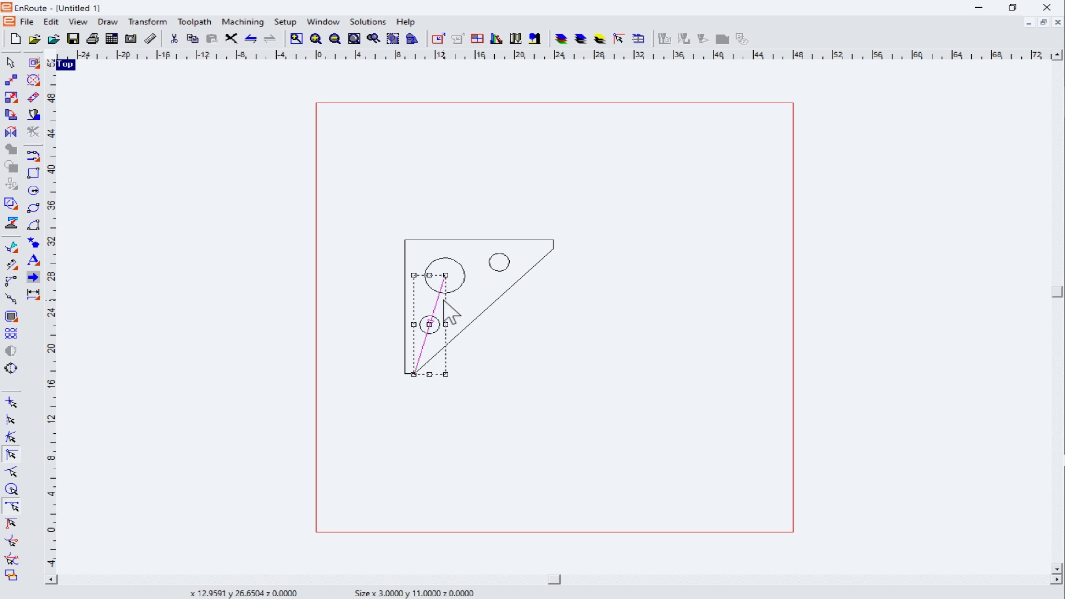
key(Delete)
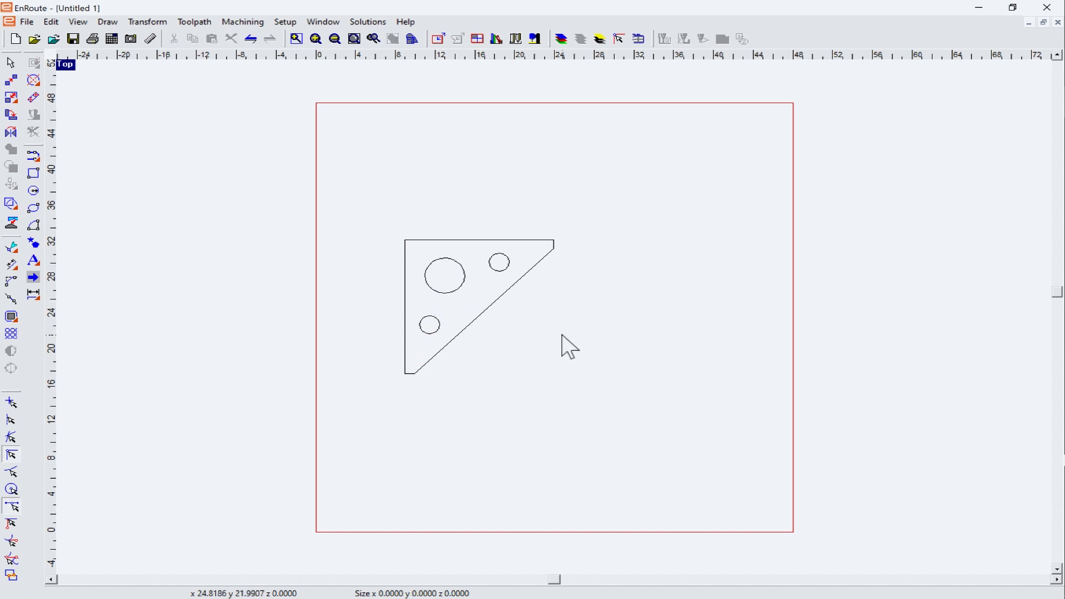
Group the triangle with its three circles and move the group lower on the plate
drag(383, 211, 588, 416)
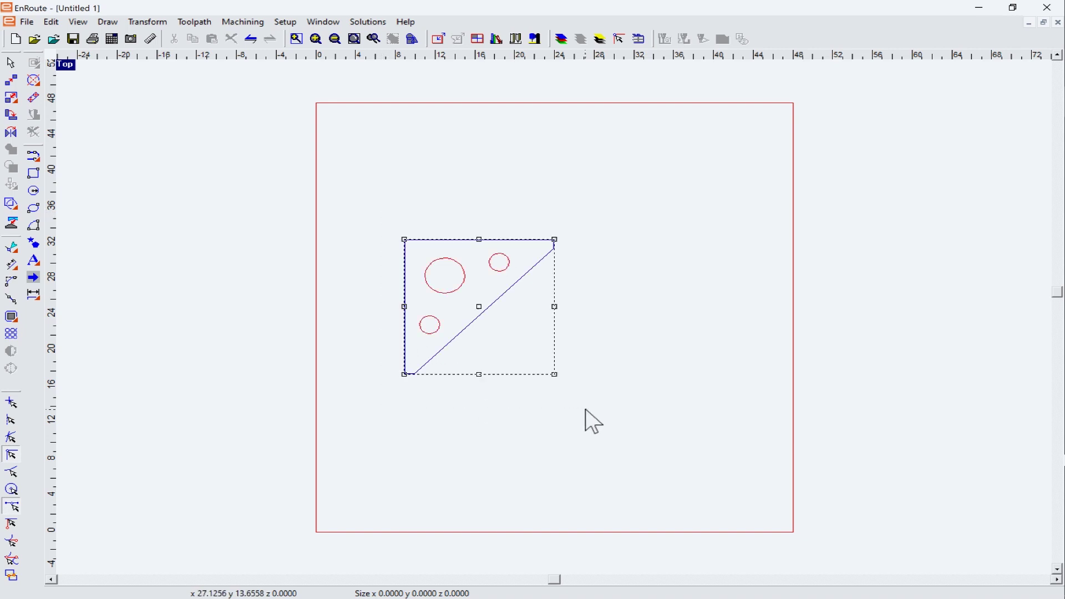
click(131, 21)
click(140, 35)
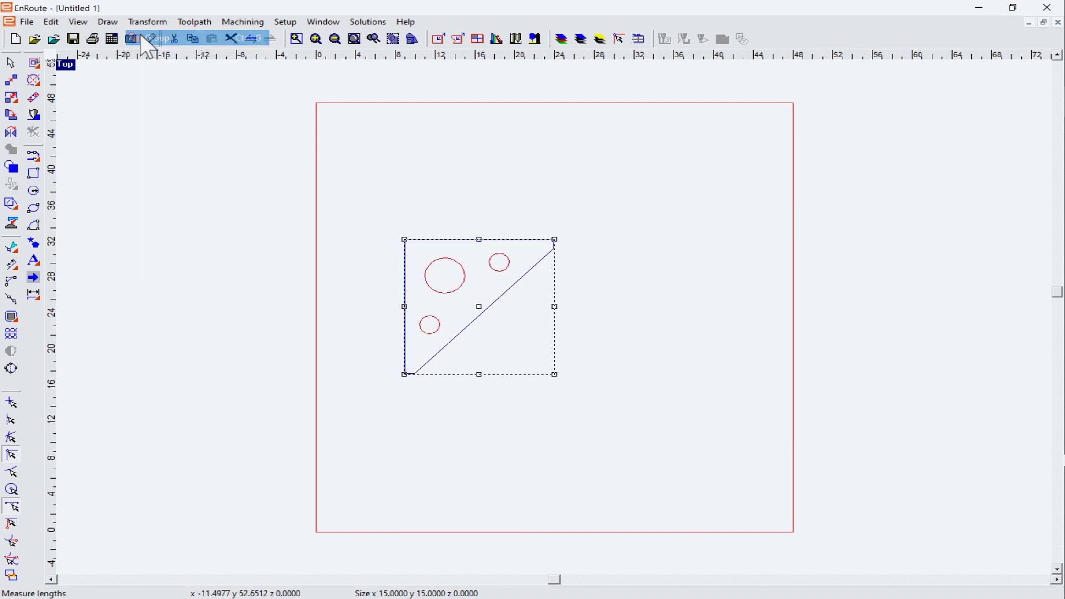
drag(477, 309, 486, 394)
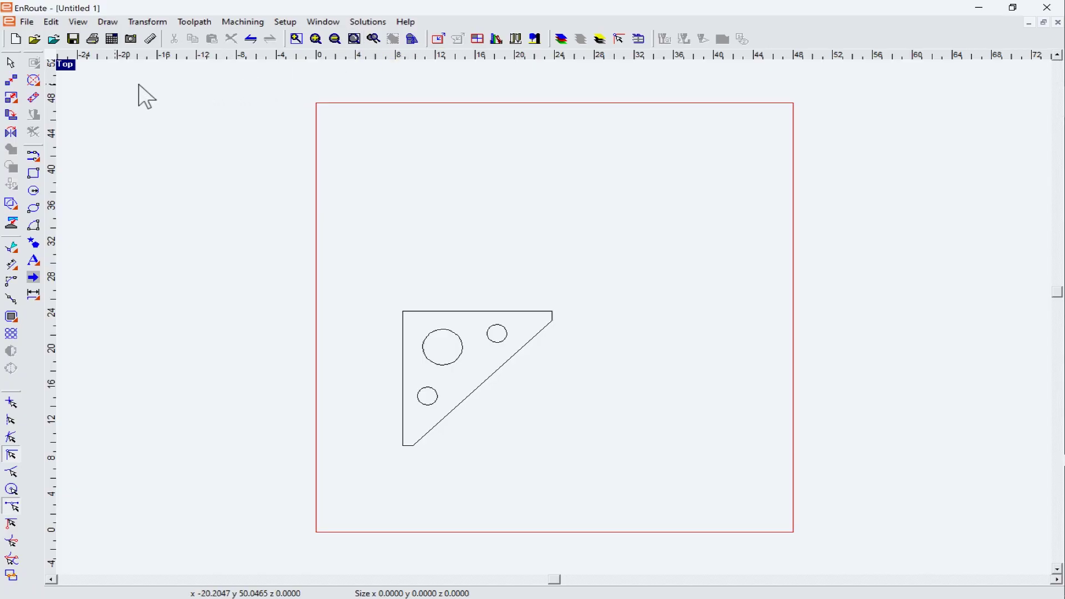
Apply 0.0700 in kerf compensation toolpaths to the triangle and its three holes
drag(338, 251, 570, 484)
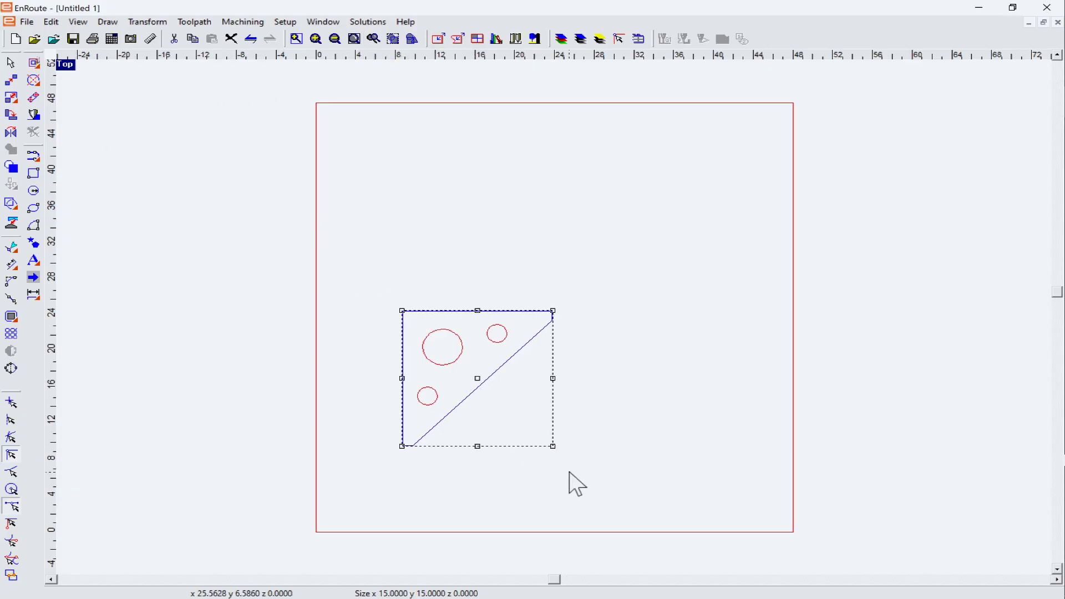
click(34, 78)
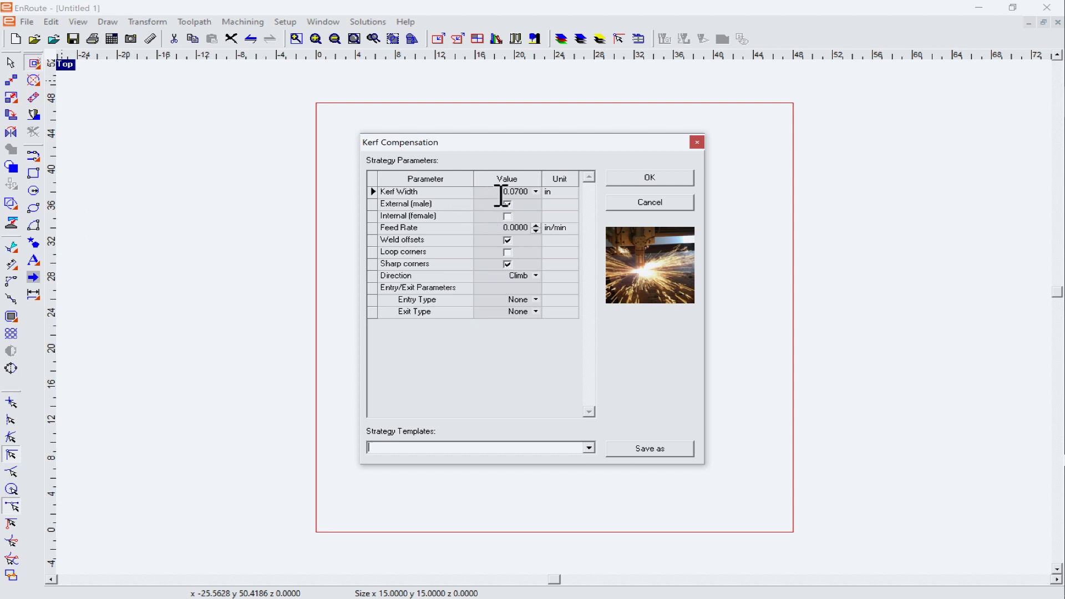
click(650, 179)
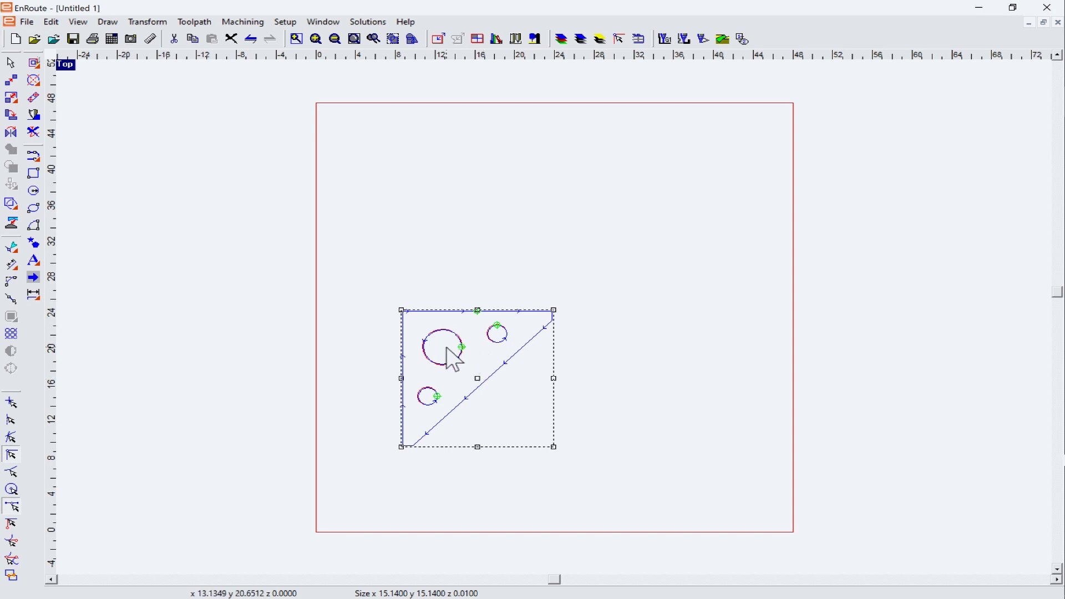
click(248, 15)
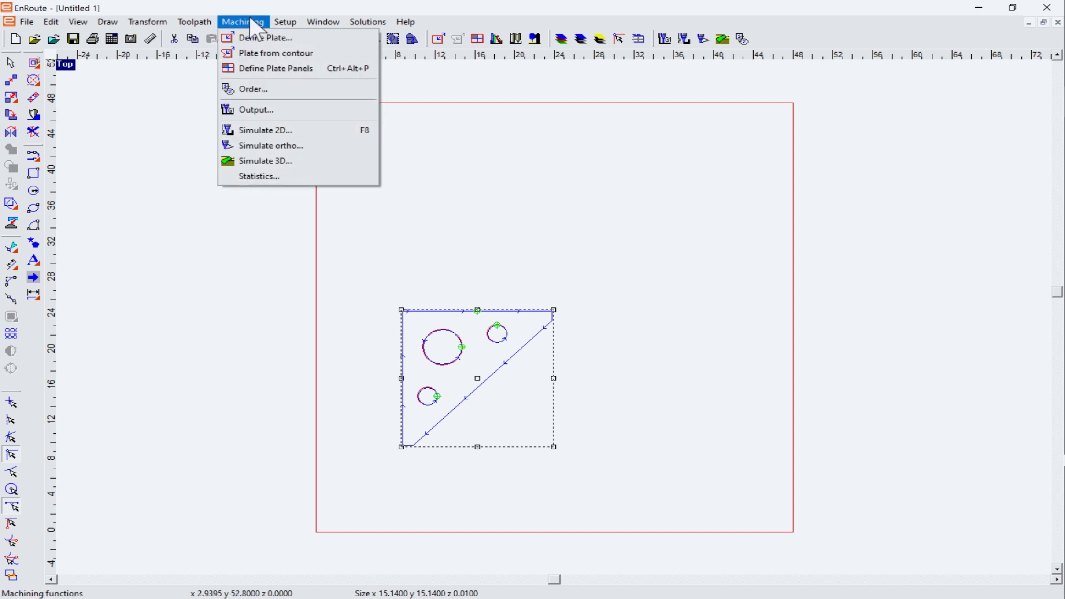
click(263, 146)
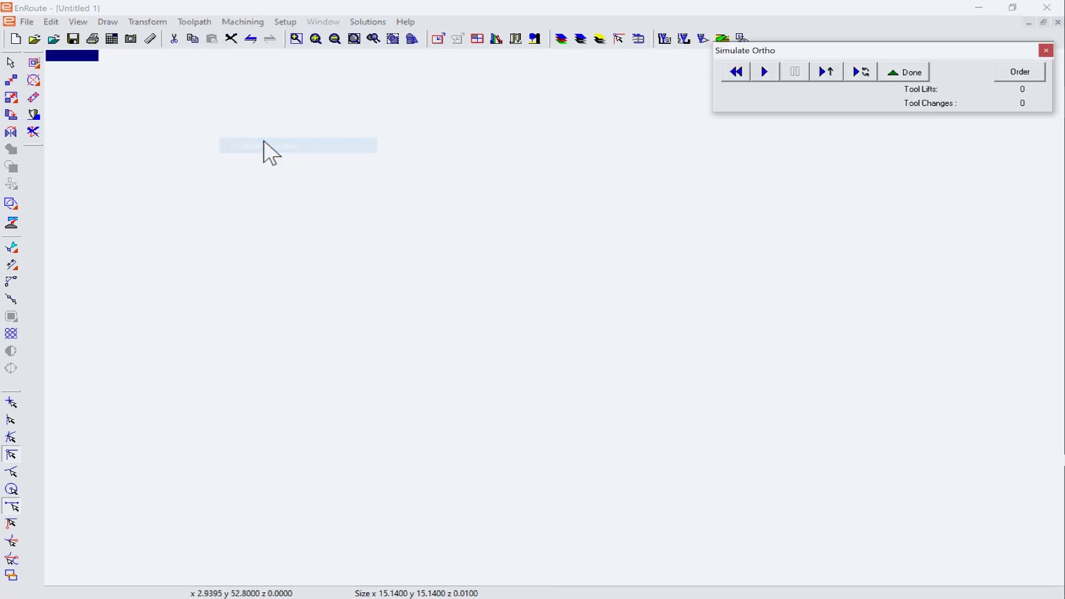
click(764, 73)
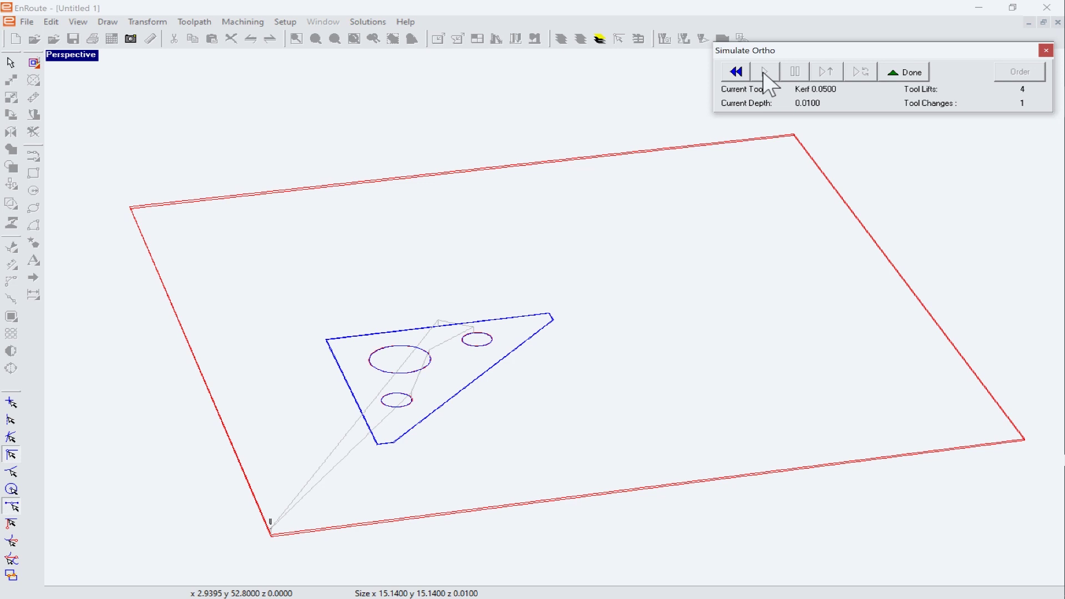
key(Escape)
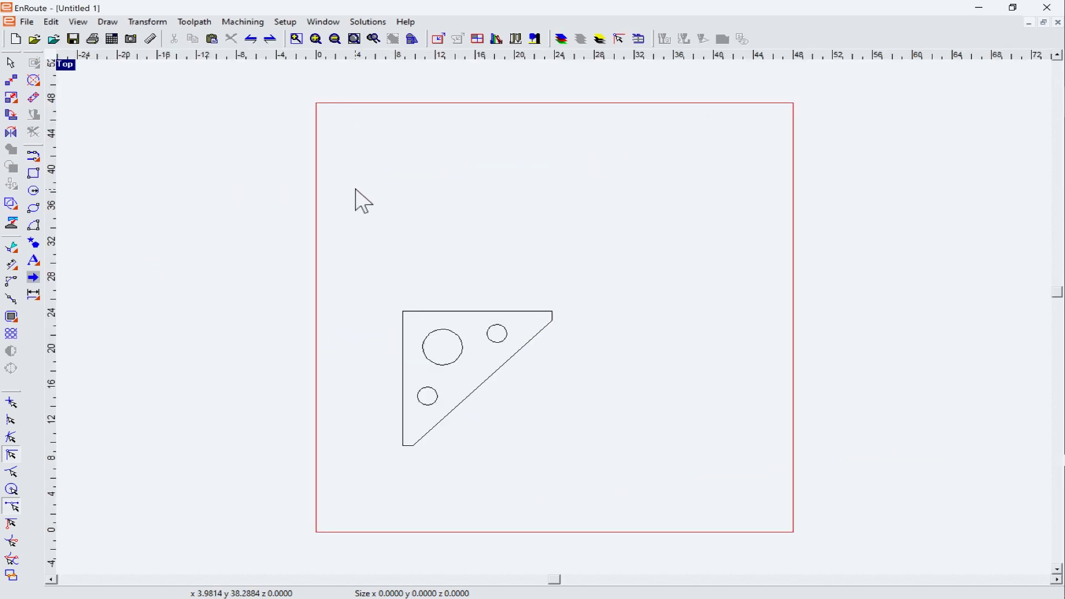
Mirror a copy of the triangular part across its diagonal corners to form a square
click(406, 314)
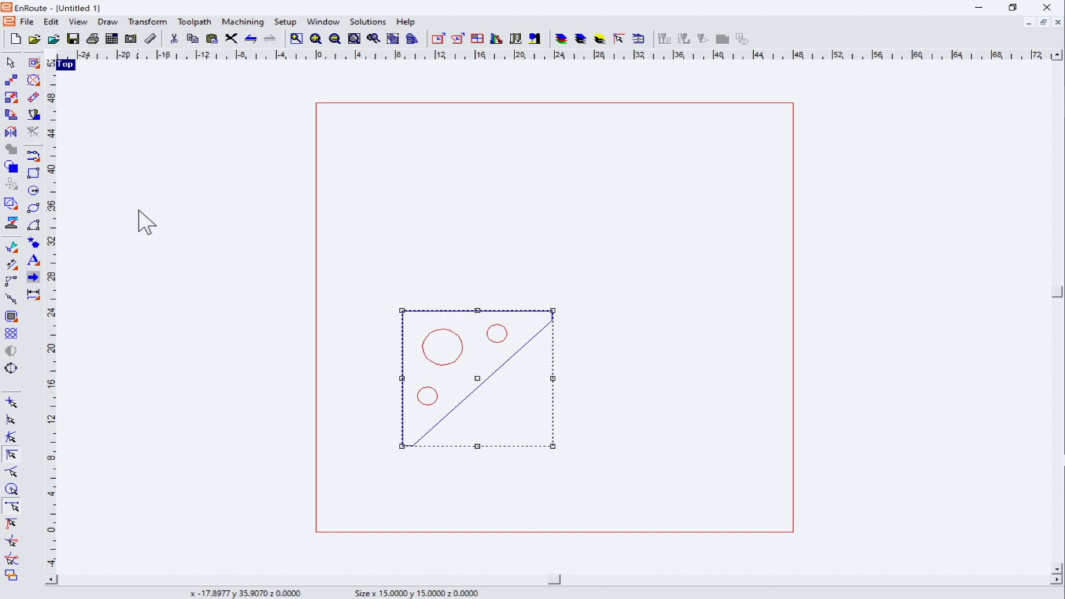
click(11, 132)
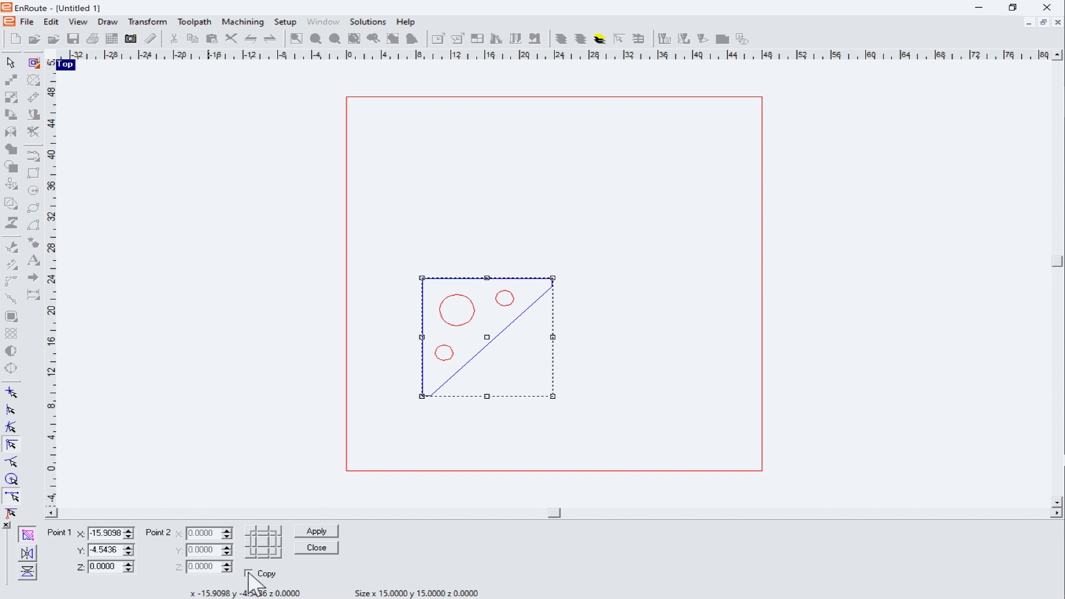
click(553, 290)
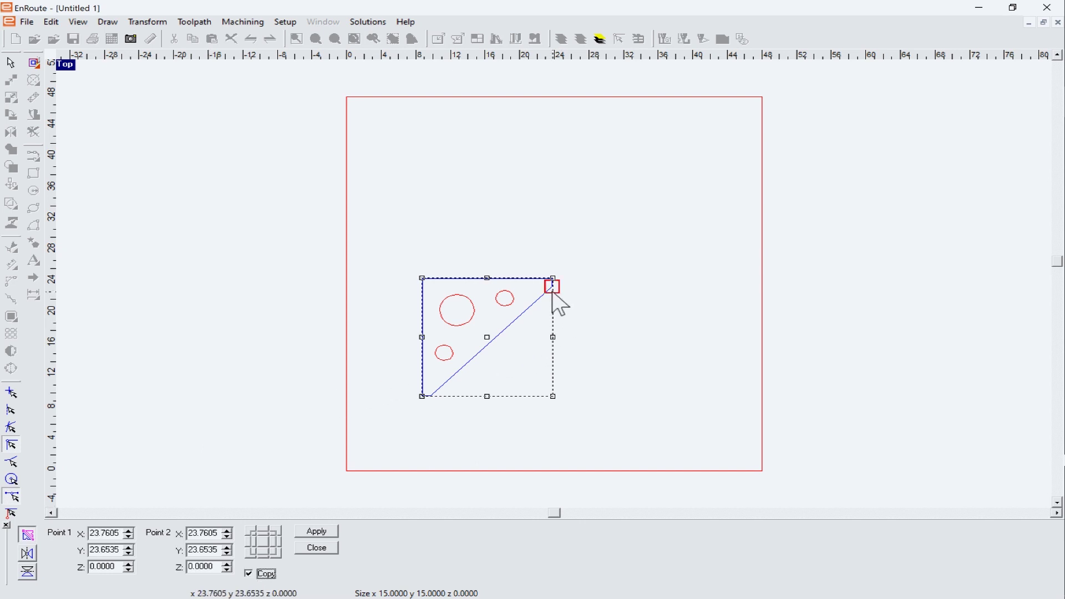
click(443, 395)
click(323, 533)
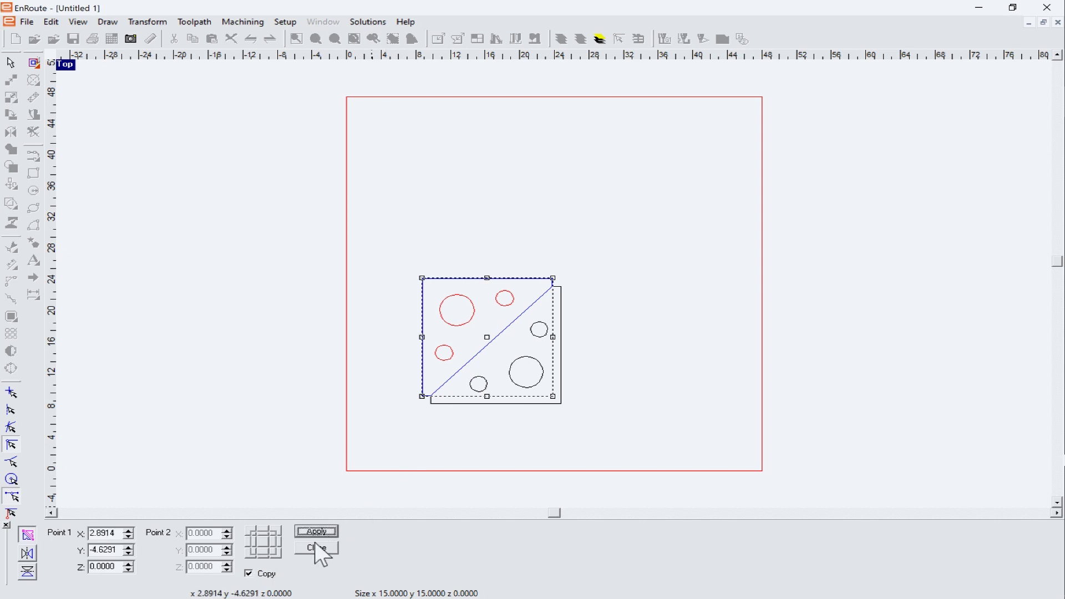
click(315, 547)
click(335, 461)
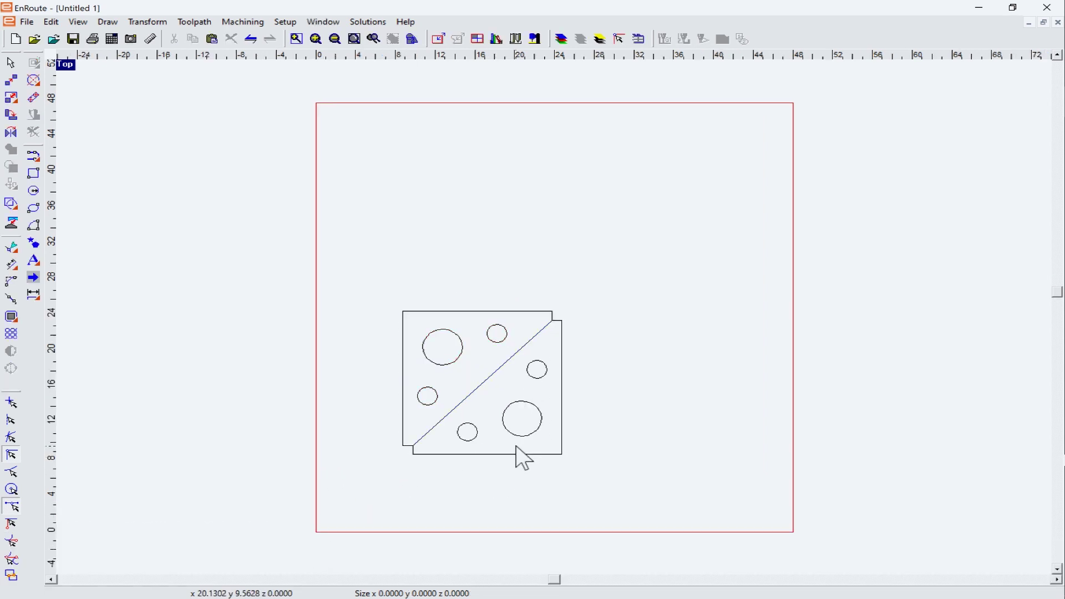
Shift the mirrored copy and its holes 0.5 inch to the right
click(521, 464)
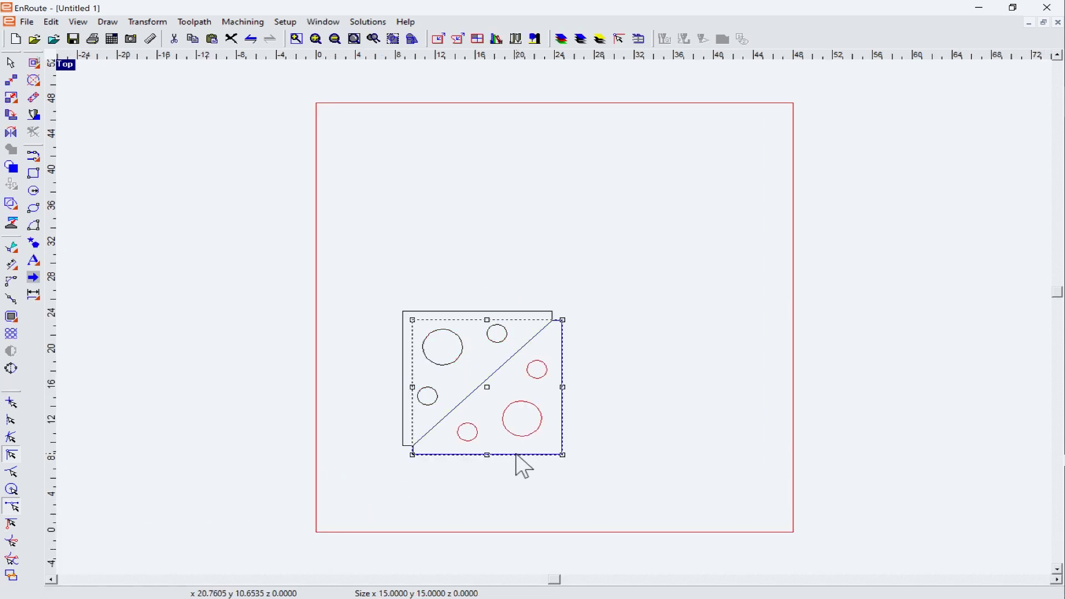
click(12, 81)
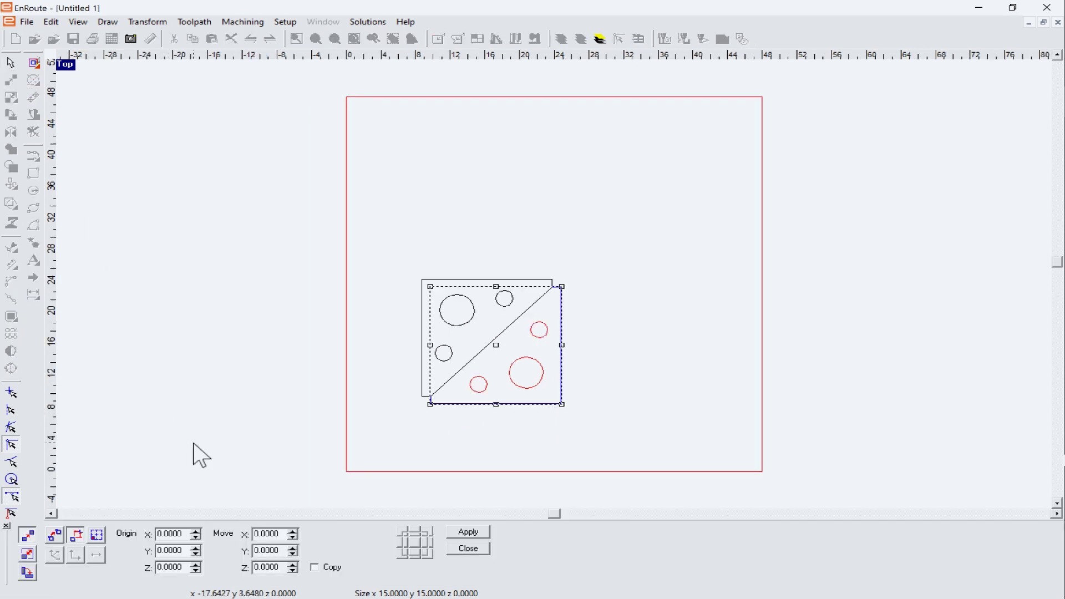
double_click(283, 534)
key(BackSpace)
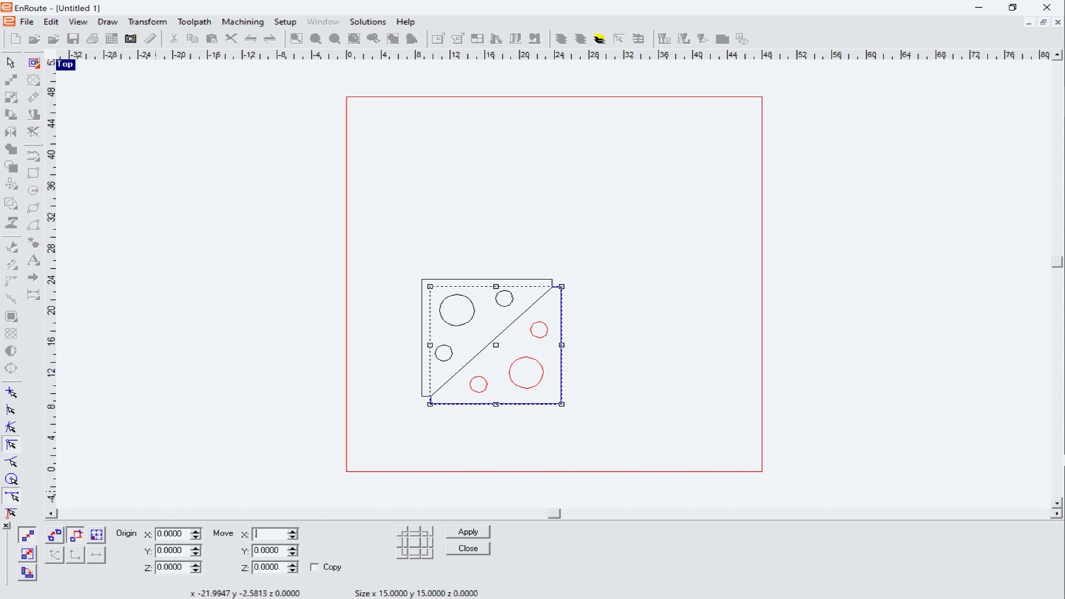
text(.5)
key(Tab)
key(Tab)
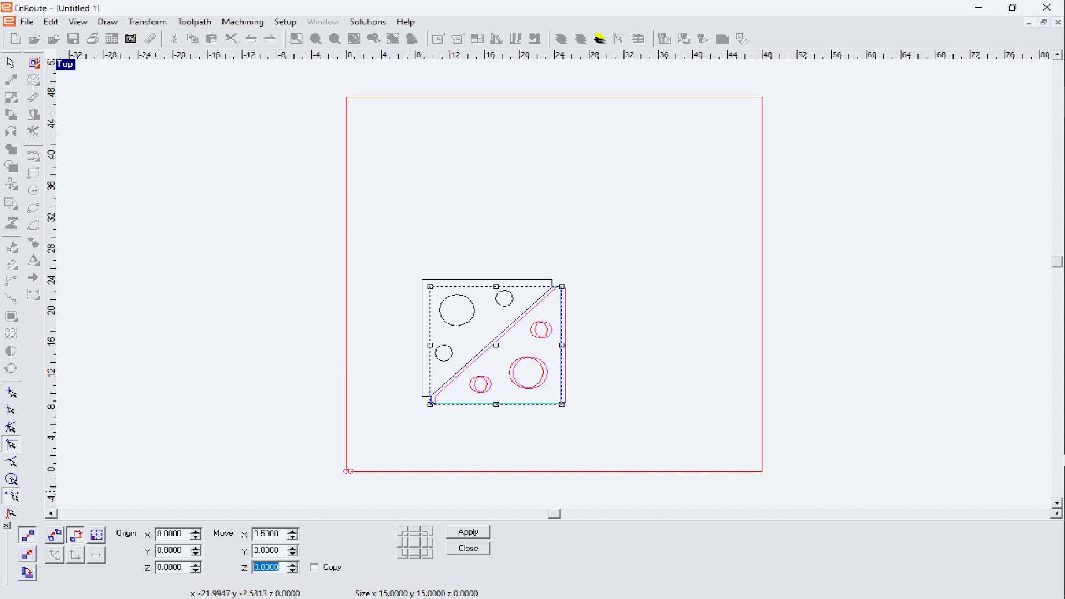
key(Return)
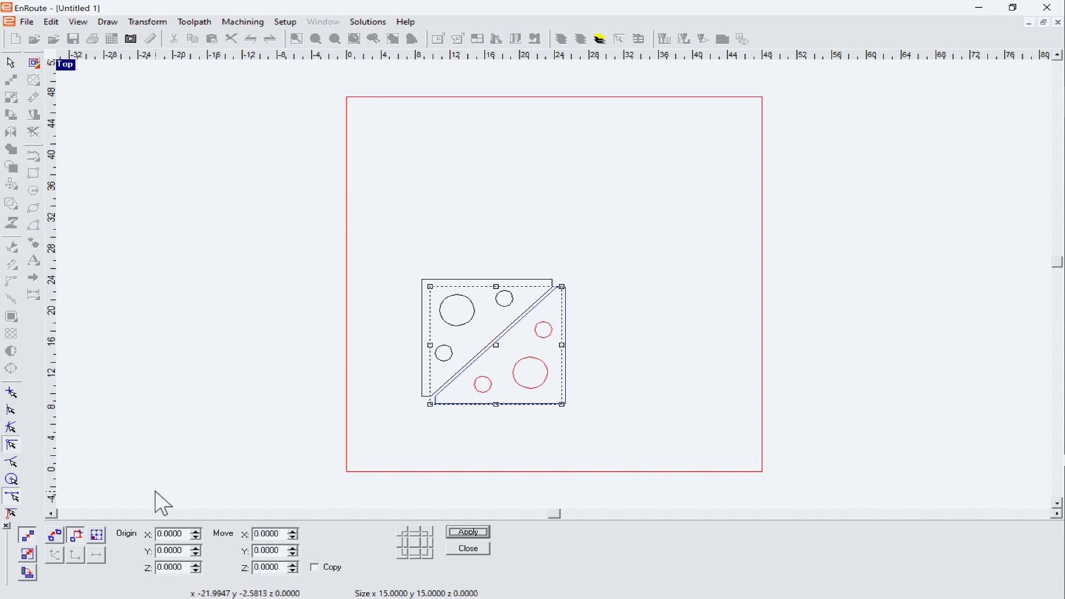
click(453, 545)
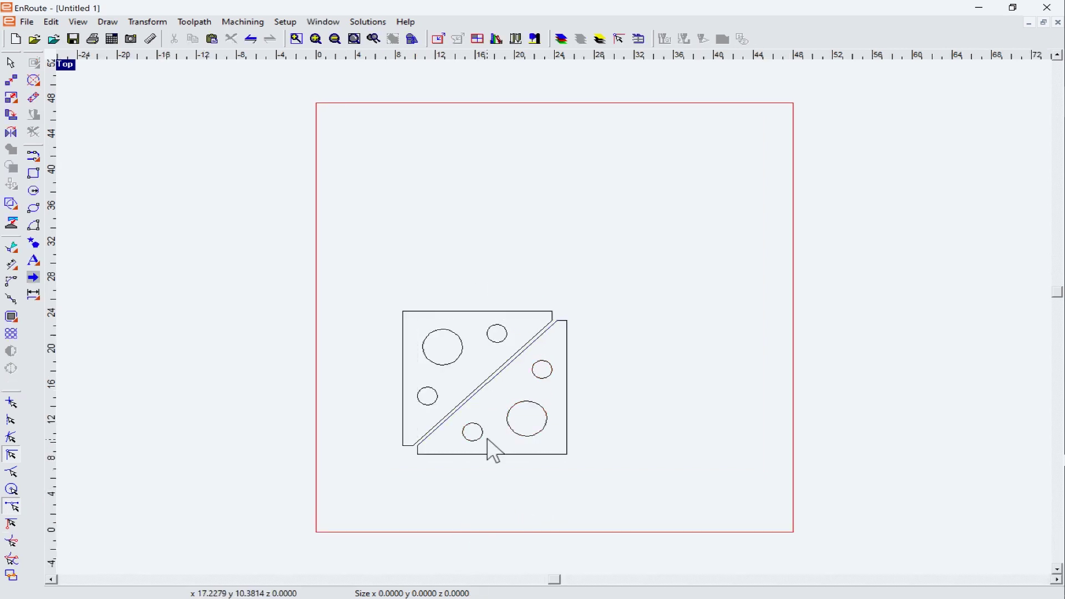
Make a two-row copy of the split part with a 1.0 vertical gap between rows
drag(375, 296, 585, 470)
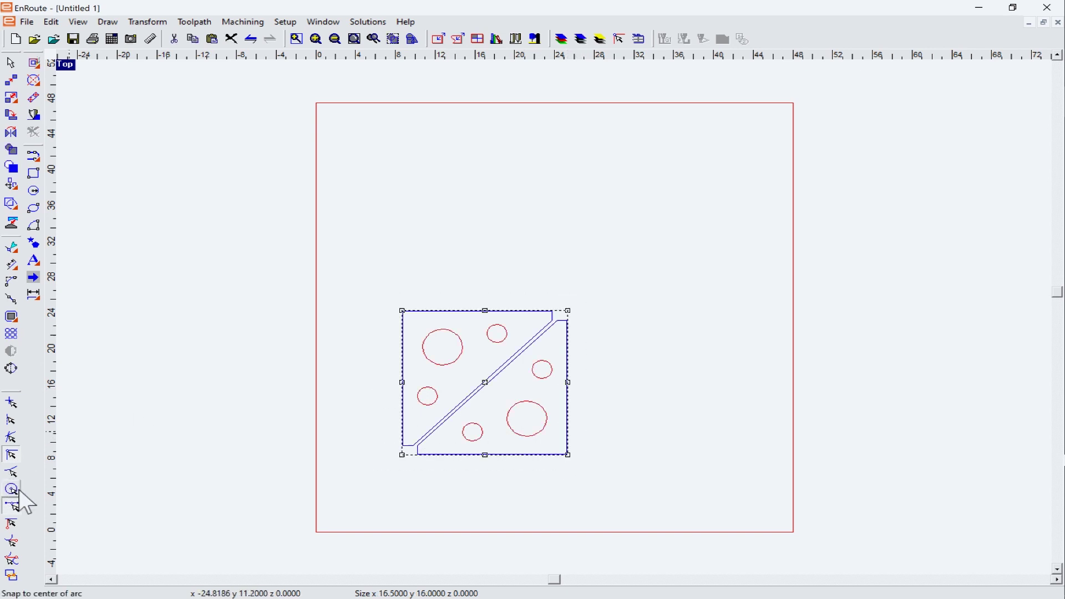
click(11, 334)
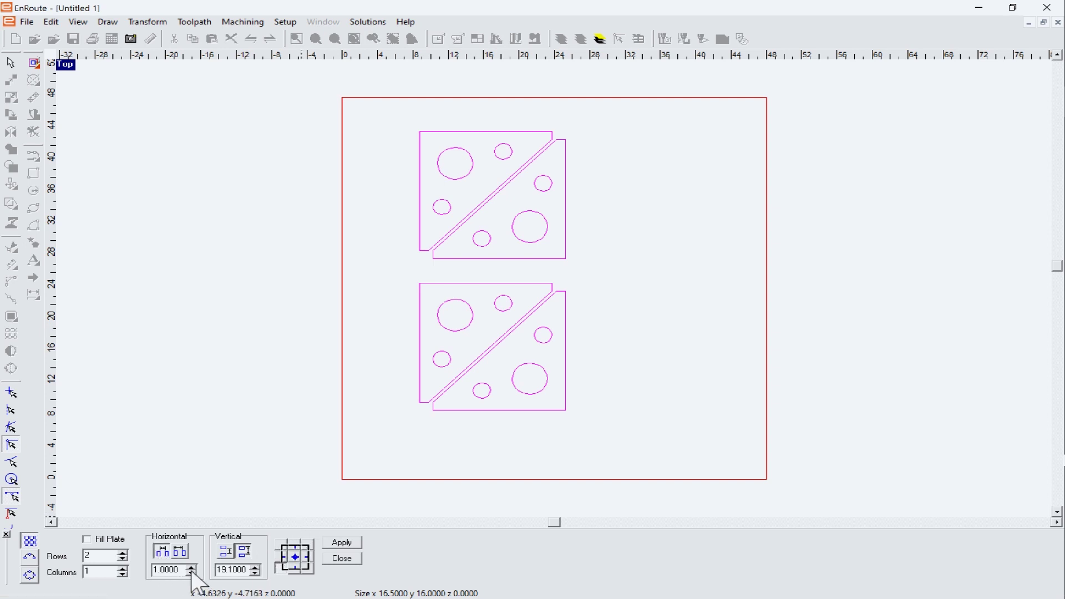
click(245, 552)
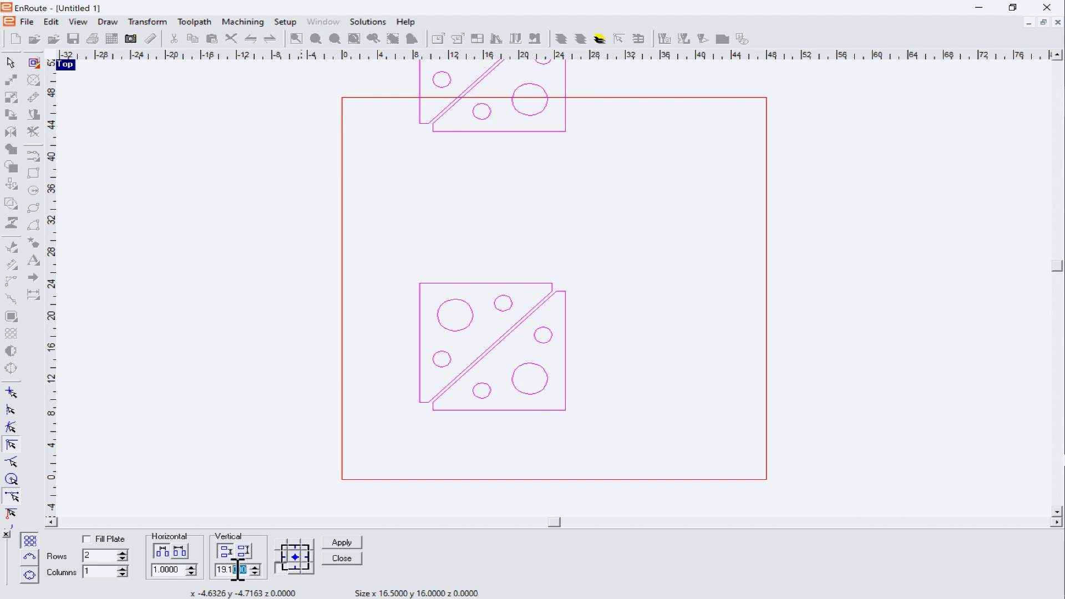
double_click(230, 570)
text(1)
key(Return)
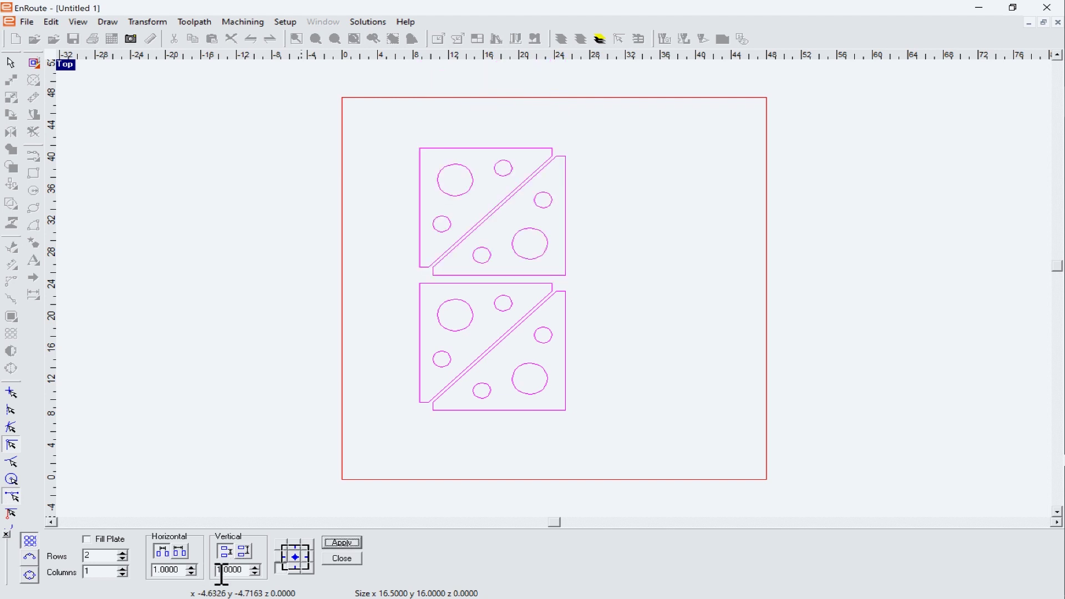
click(343, 559)
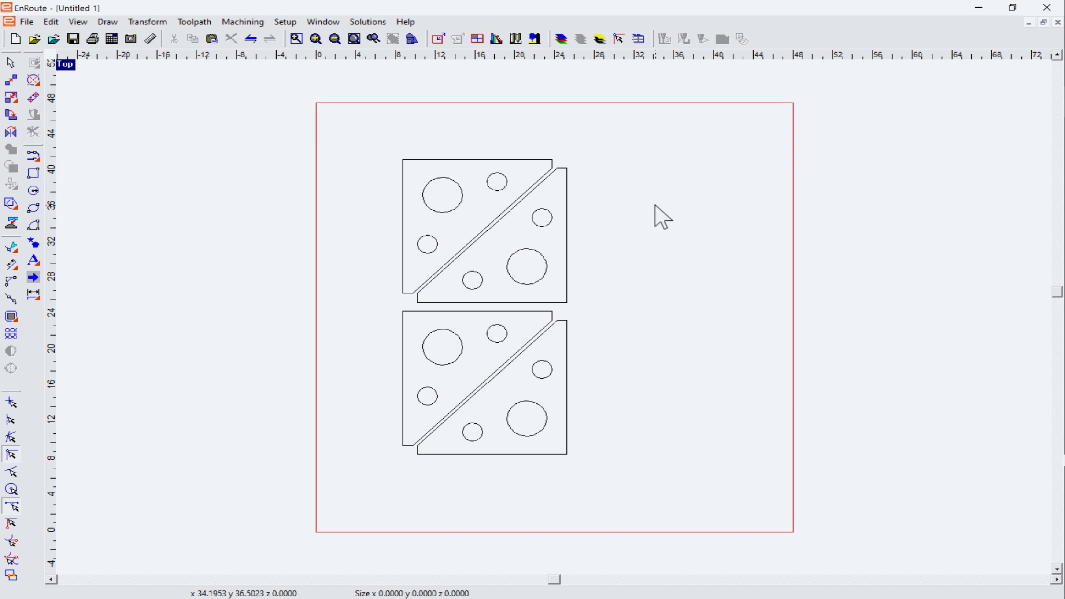
Move both stacked parts left and down on the board
drag(349, 141, 593, 481)
drag(481, 310, 436, 349)
click(657, 311)
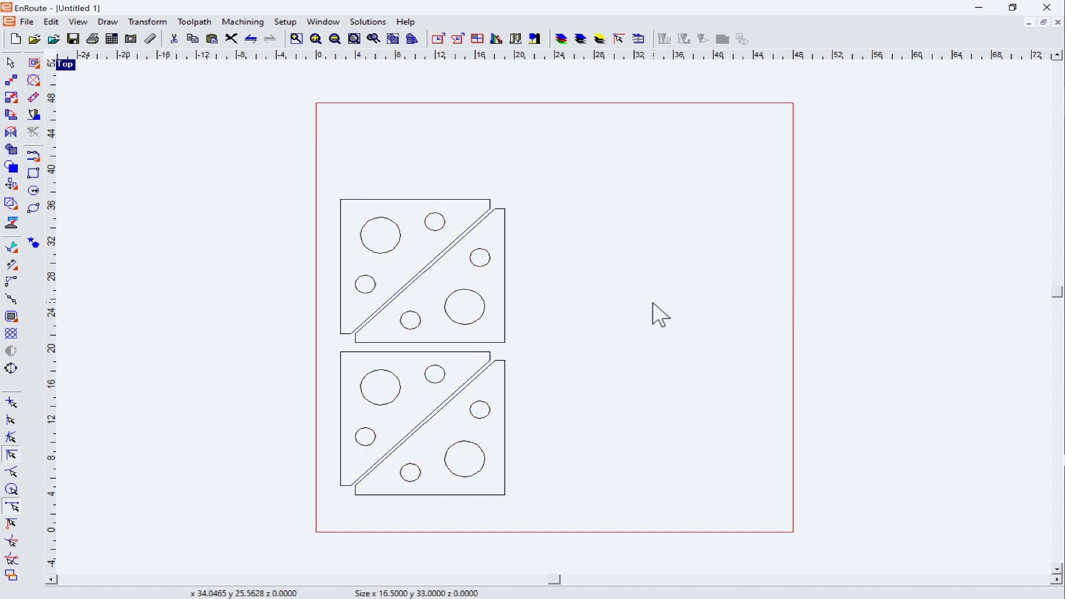
Add kerf-compensation toolpaths with a 0.07 kerf width to all four pieces
drag(278, 179, 519, 499)
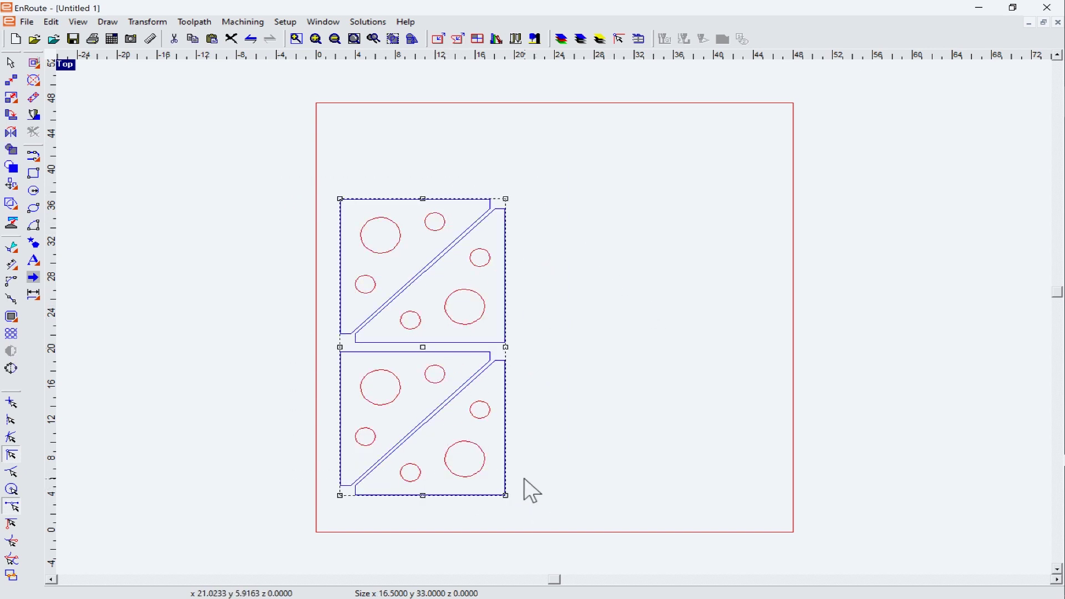
click(34, 63)
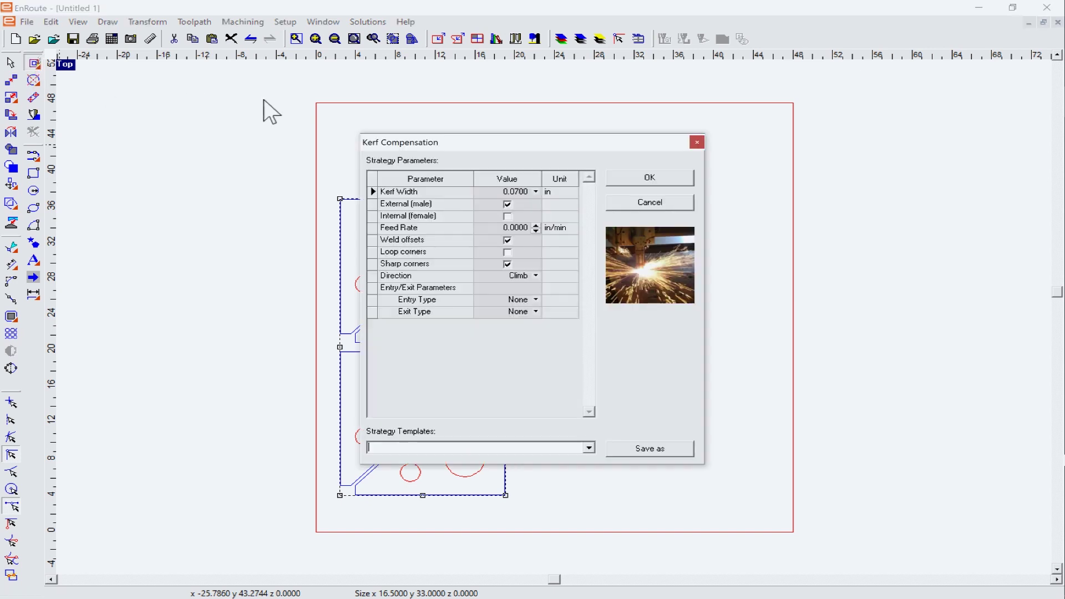
click(639, 173)
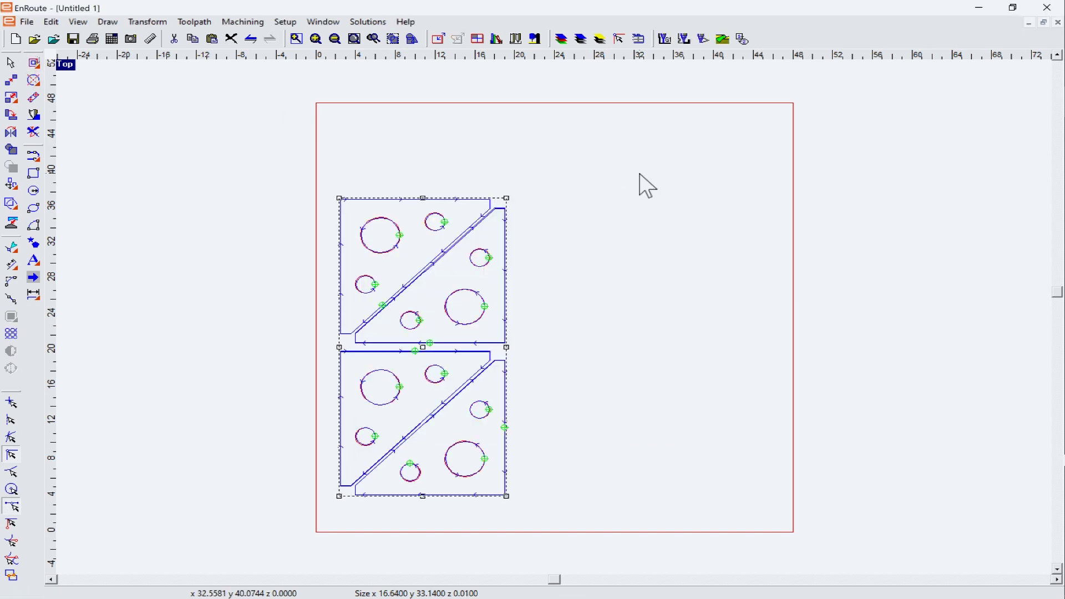
click(243, 22)
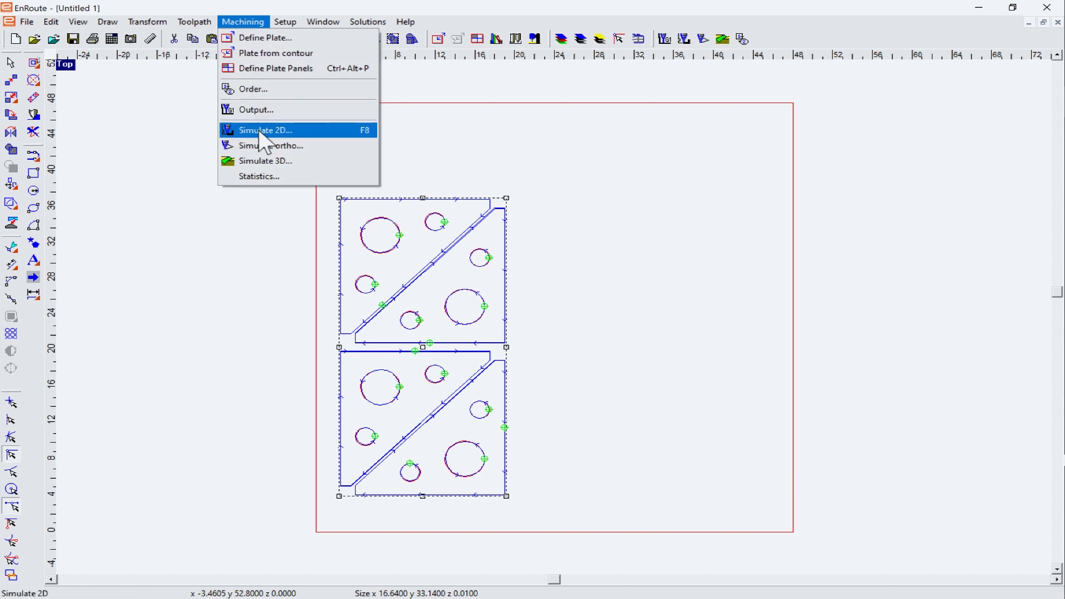
Run the orthographic cutting simulation of the four-piece array
click(259, 145)
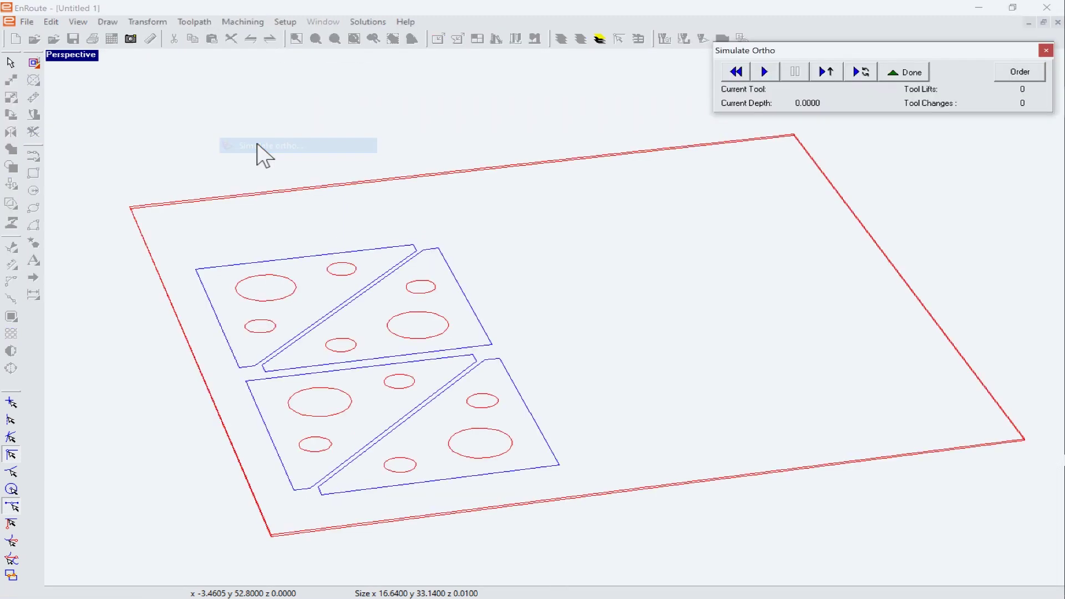
click(764, 73)
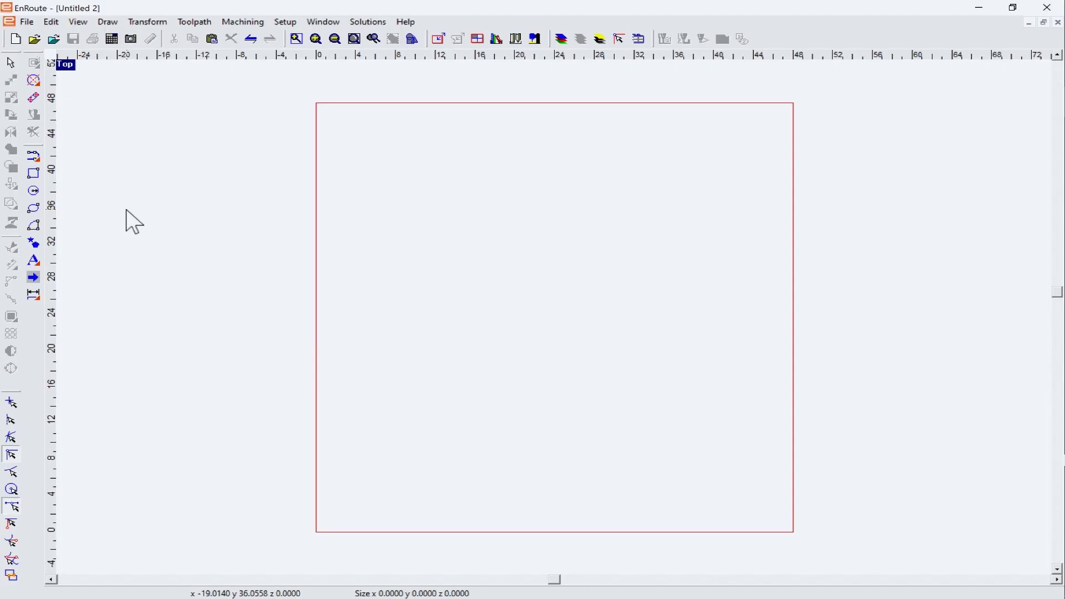
Import the Freedom.jpg image into the new drawing
click(27, 22)
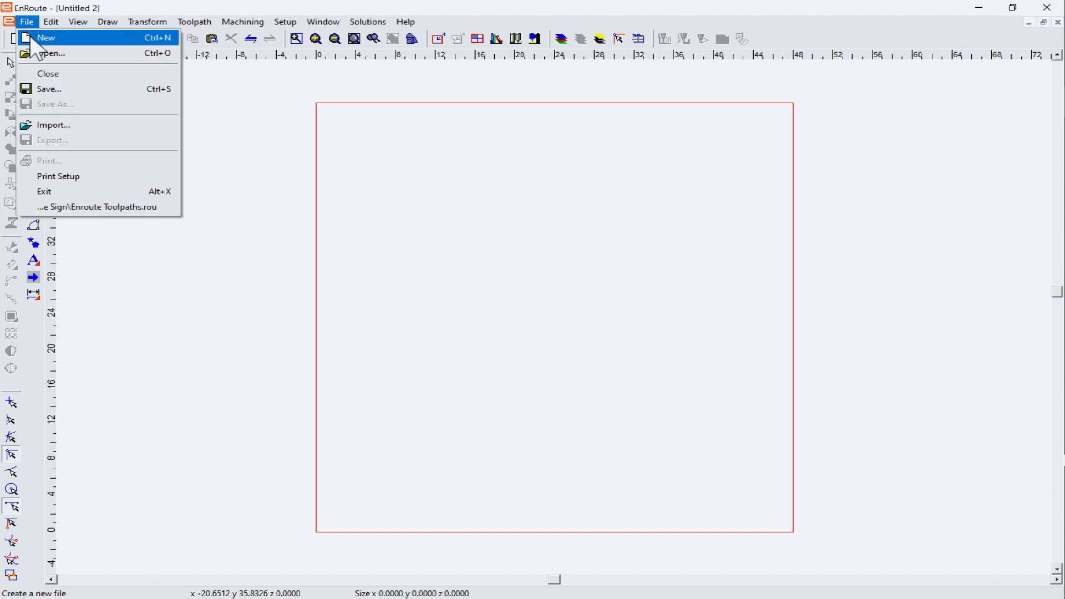
click(52, 124)
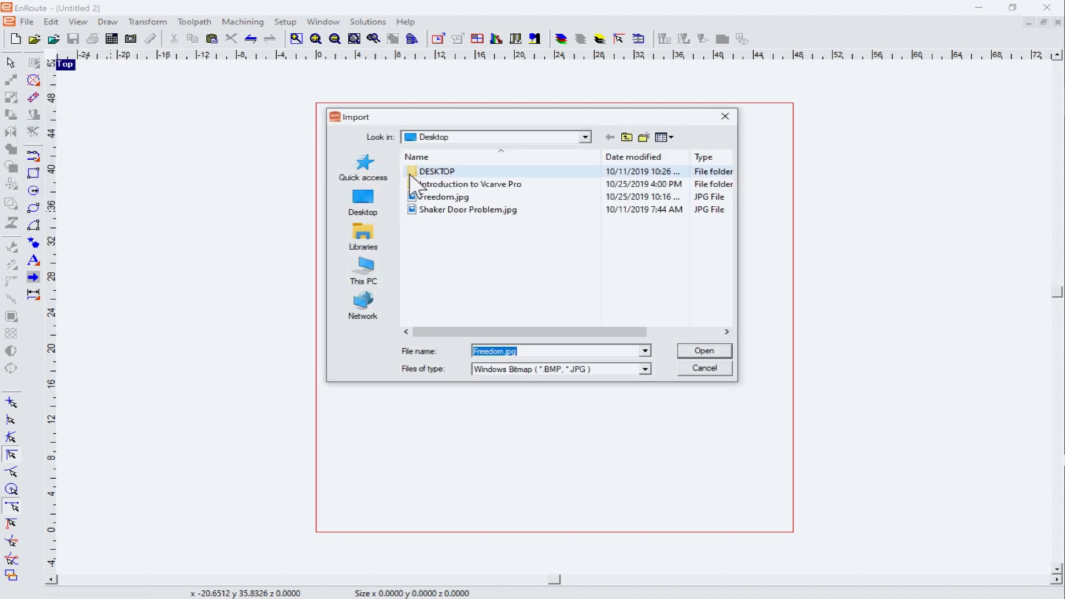
click(438, 197)
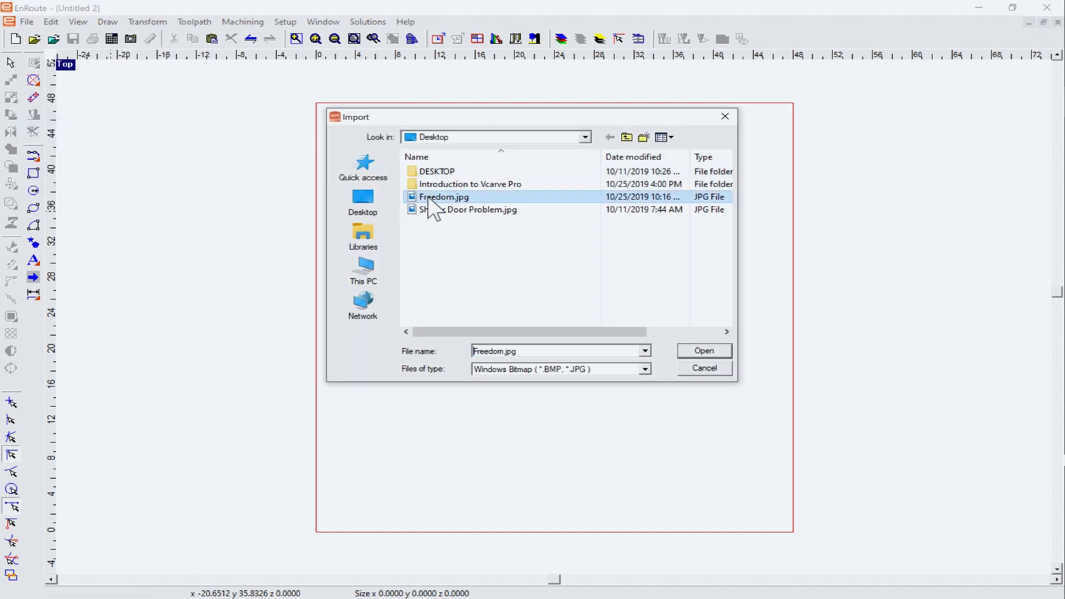
click(697, 354)
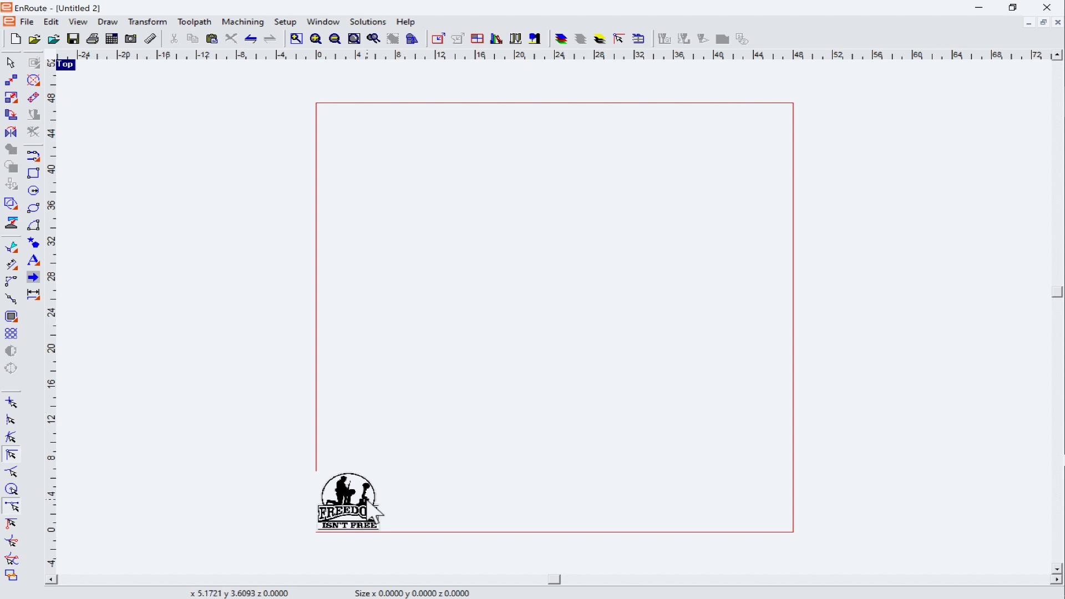
Enlarge the soldier image to about 36 by 37 inches and center it on the board
click(351, 500)
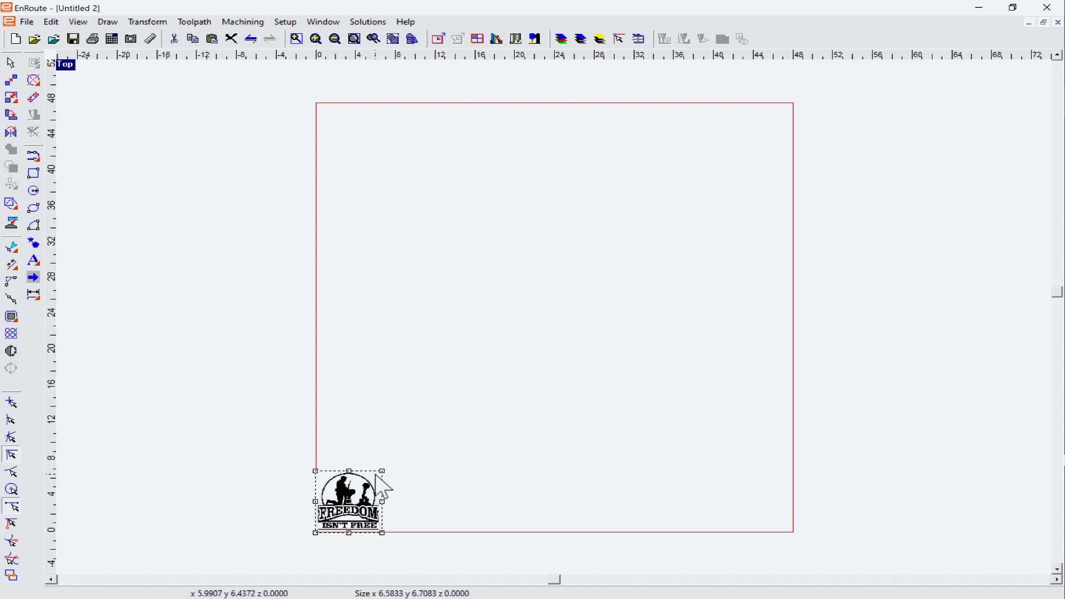
drag(377, 472, 652, 207)
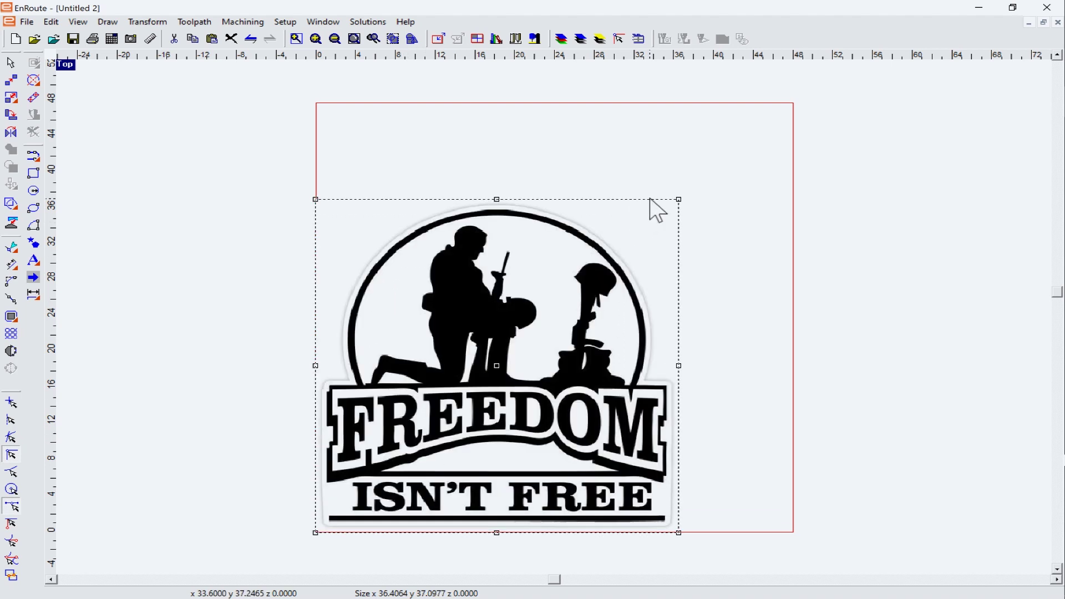
drag(498, 372, 559, 306)
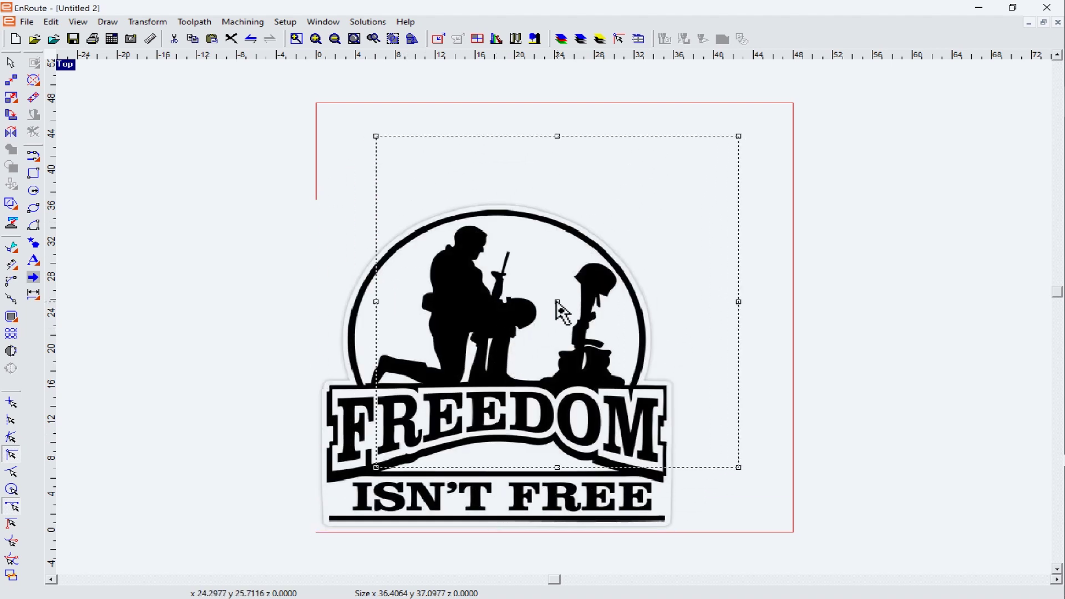
click(881, 312)
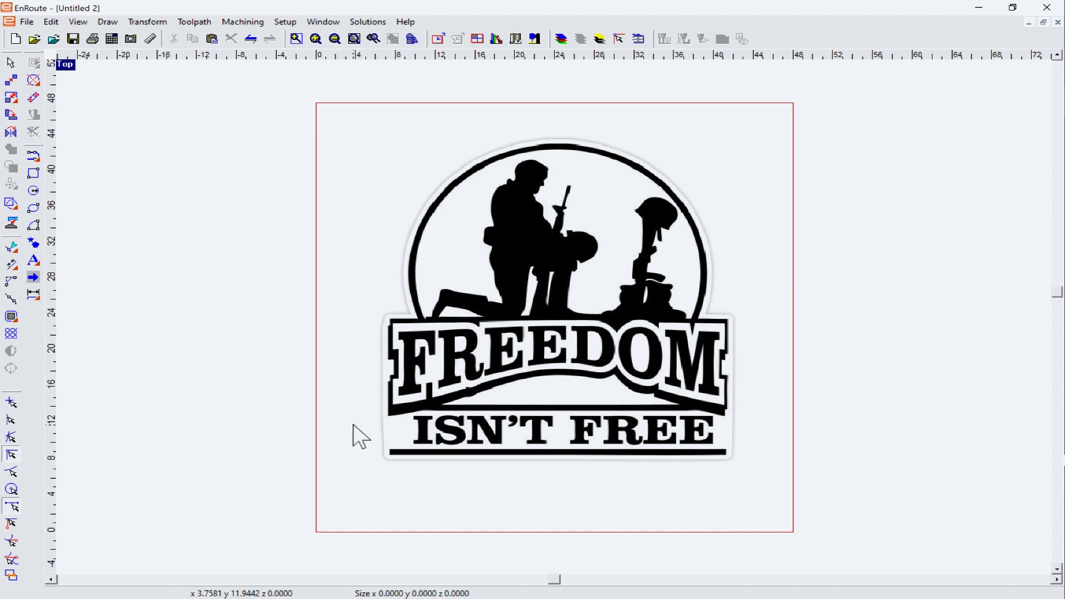
Vectorize the soldier image with Enhanced curves and delete the original bitmap
click(475, 369)
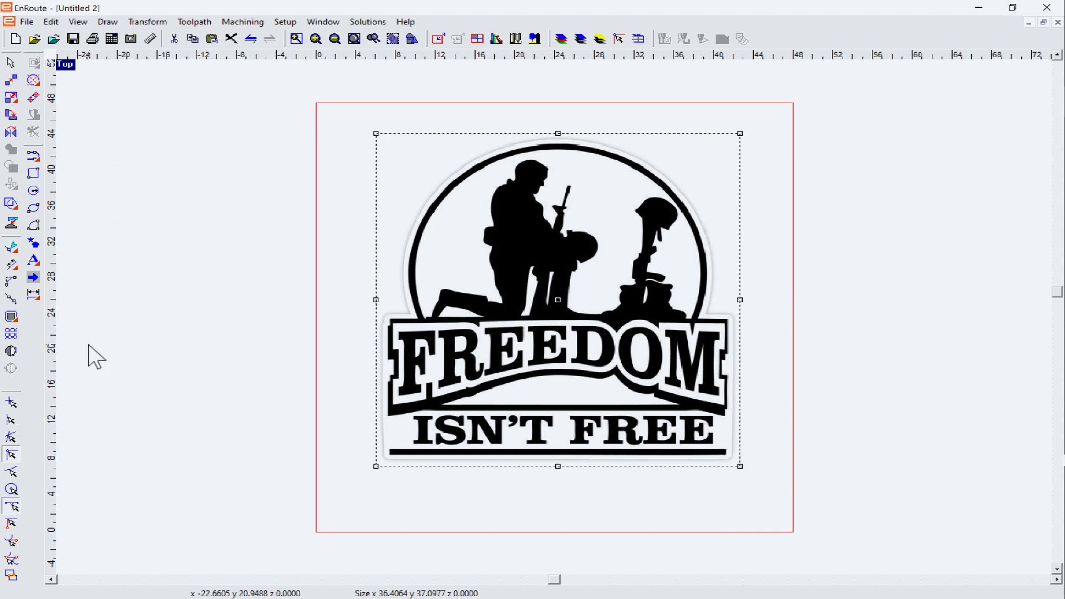
click(11, 352)
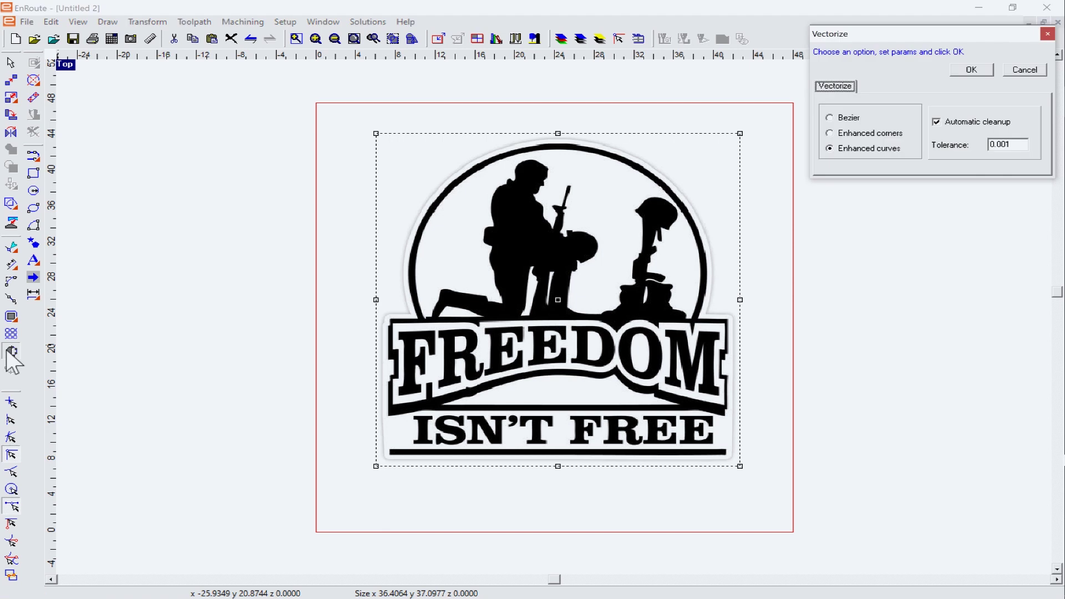
click(957, 67)
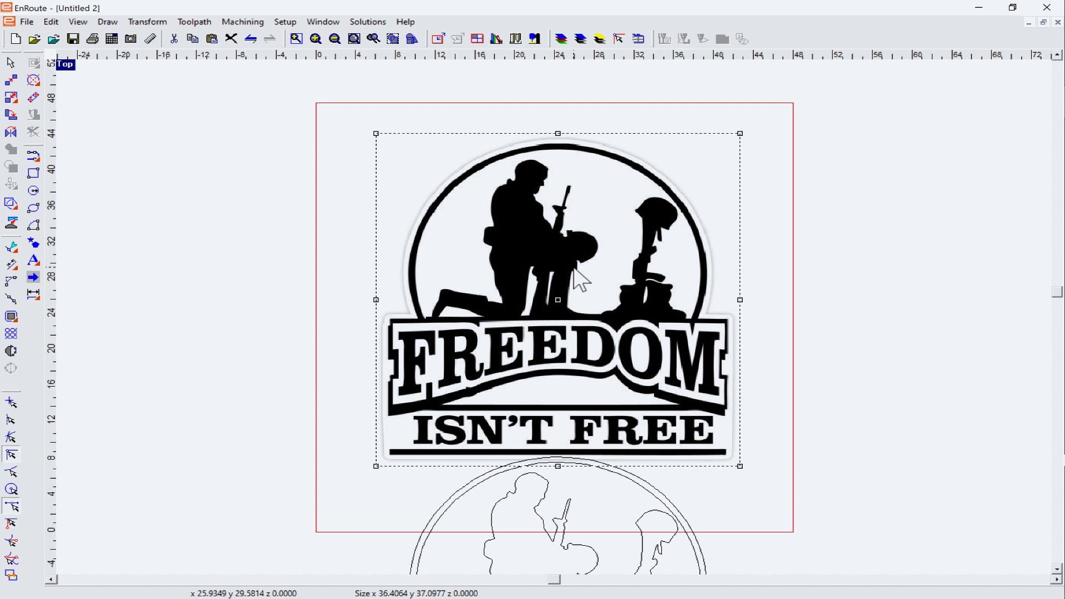
key(Delete)
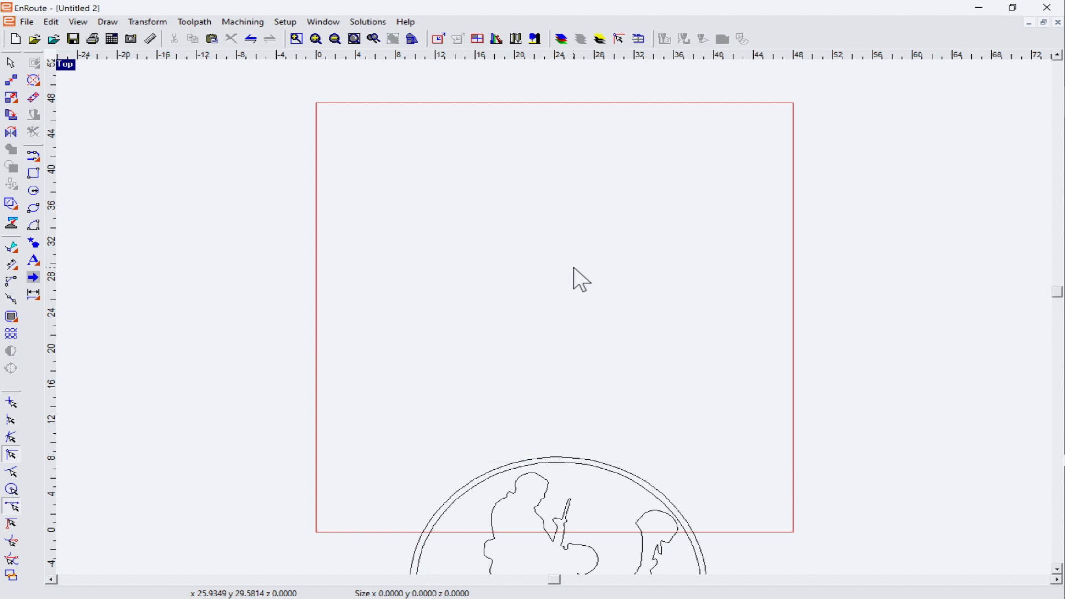
Move the traced design up inside the board, fit the plate, and select the whole design
scroll(568, 276, up, 1)
scroll(568, 276, down, 4)
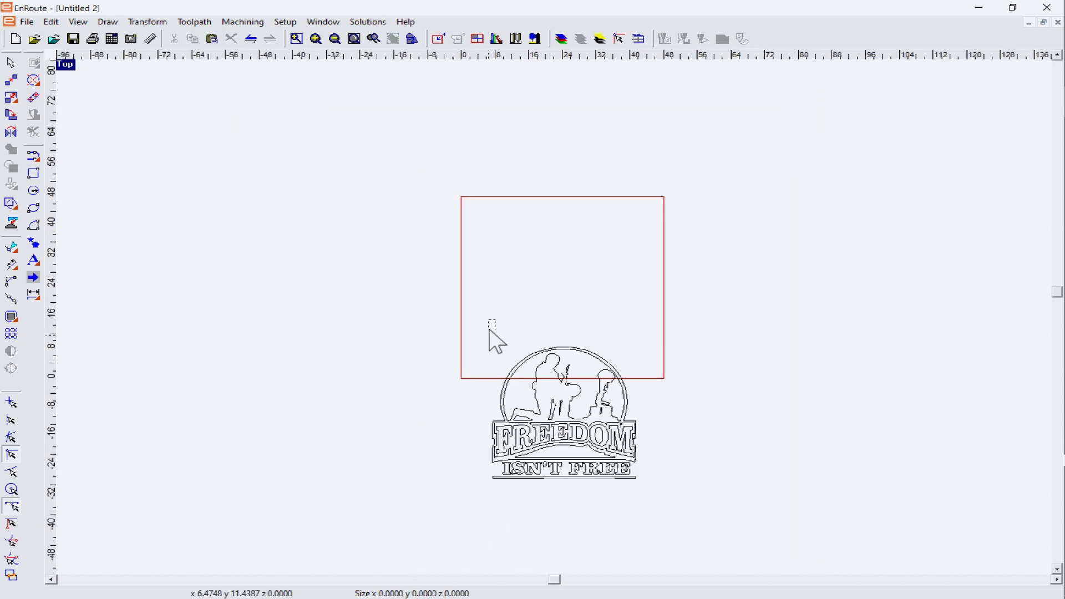
drag(490, 331, 647, 522)
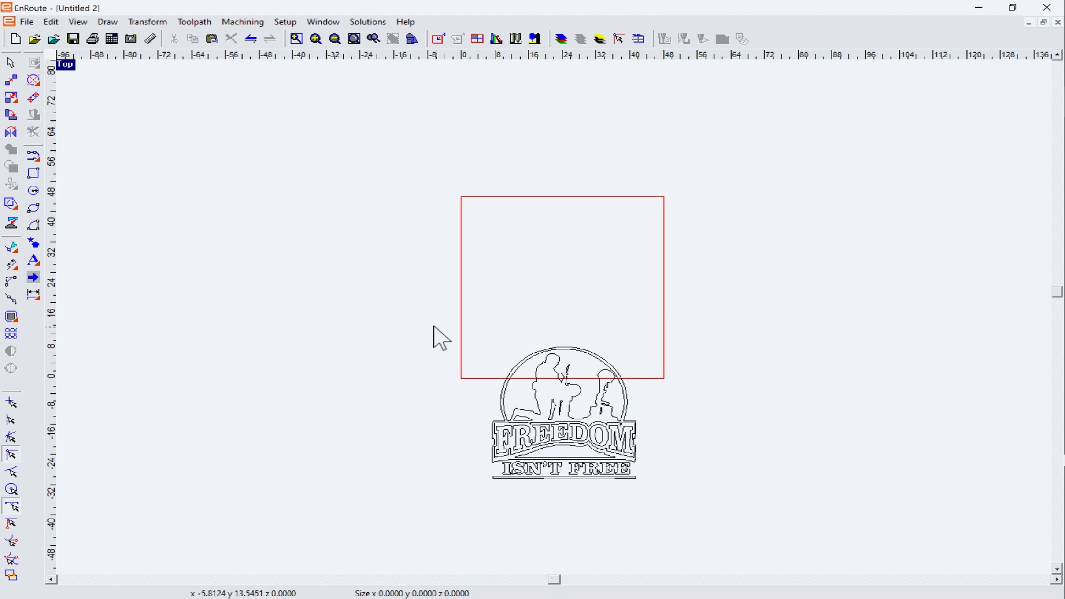
drag(478, 326, 644, 491)
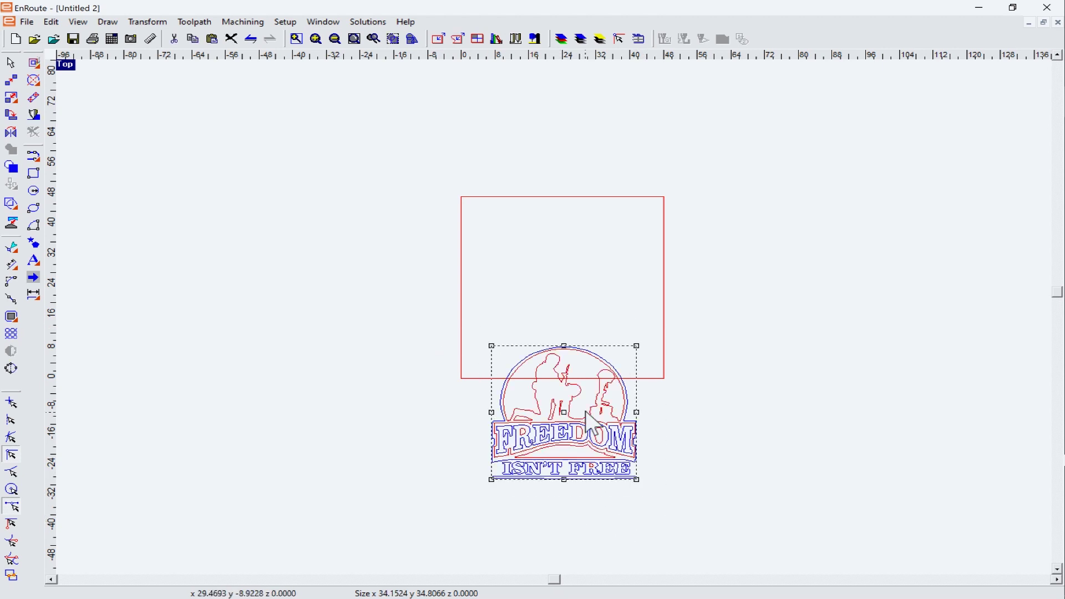
drag(565, 412, 563, 281)
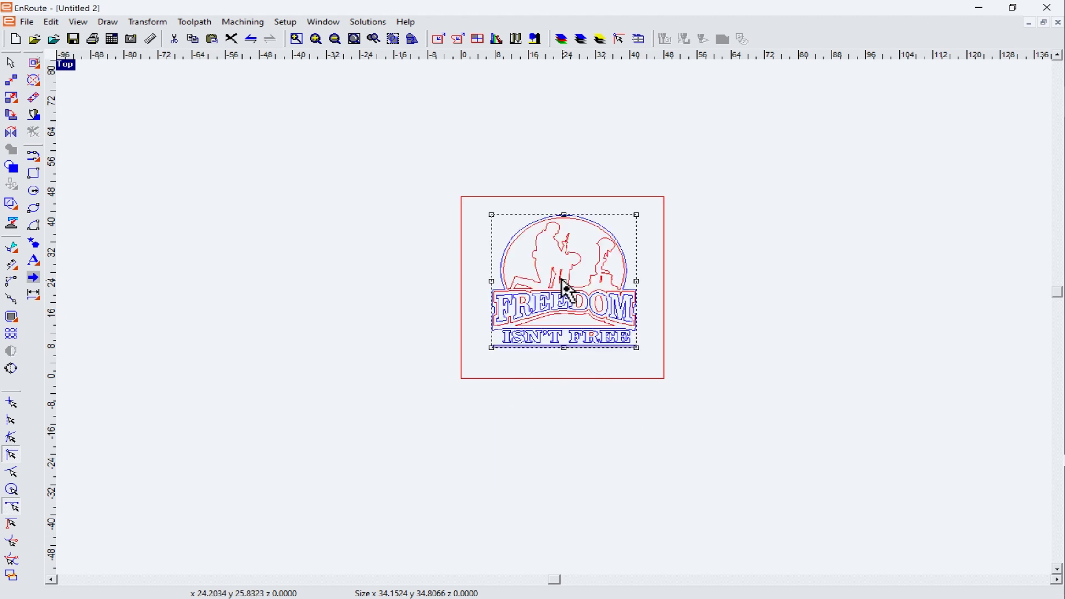
click(355, 39)
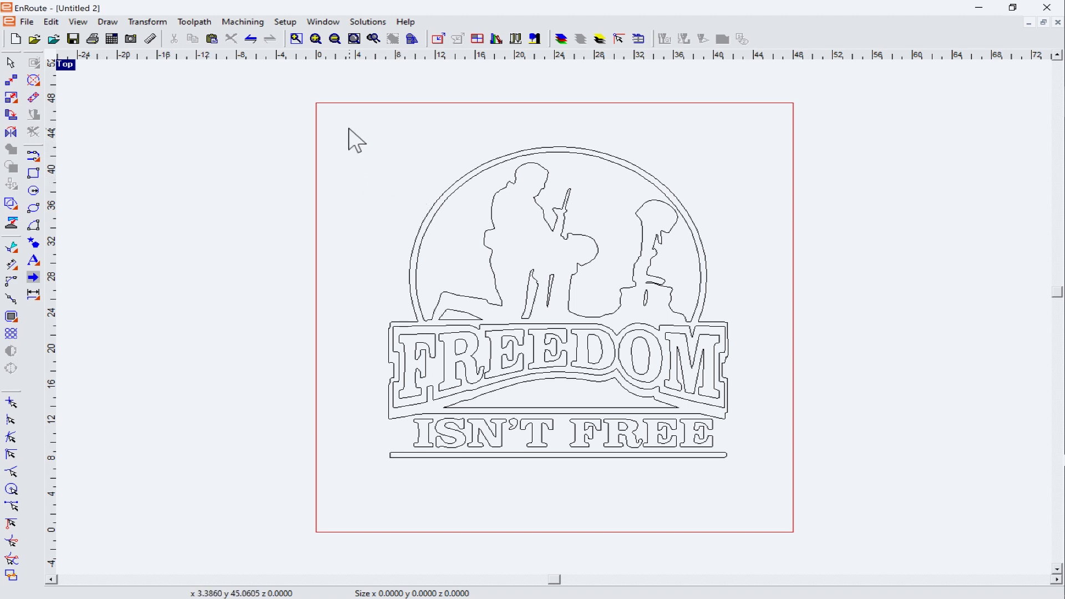
drag(350, 129, 750, 484)
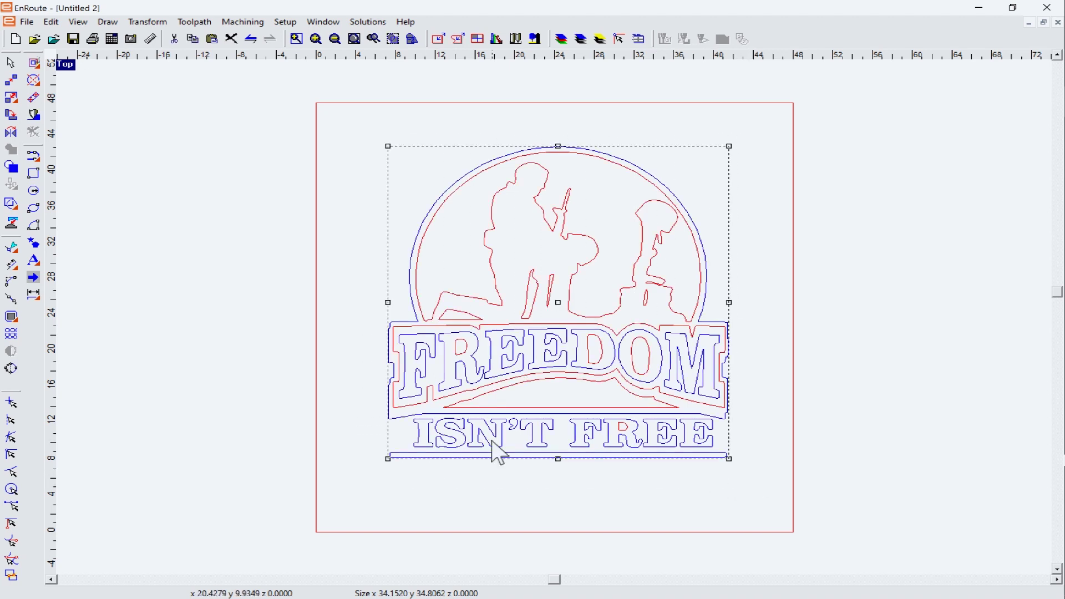
click(14, 368)
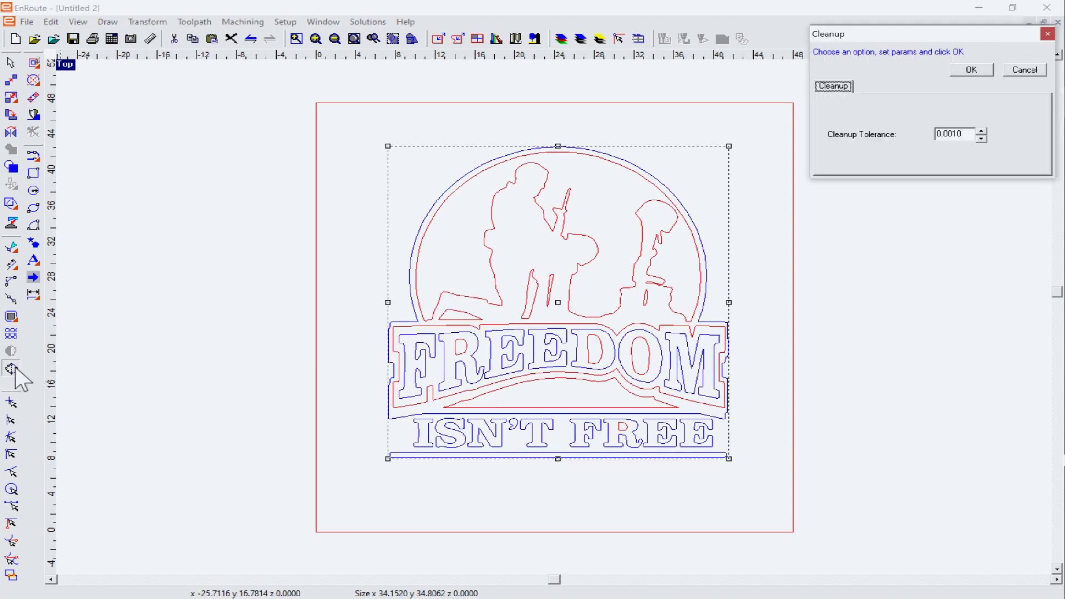
click(971, 70)
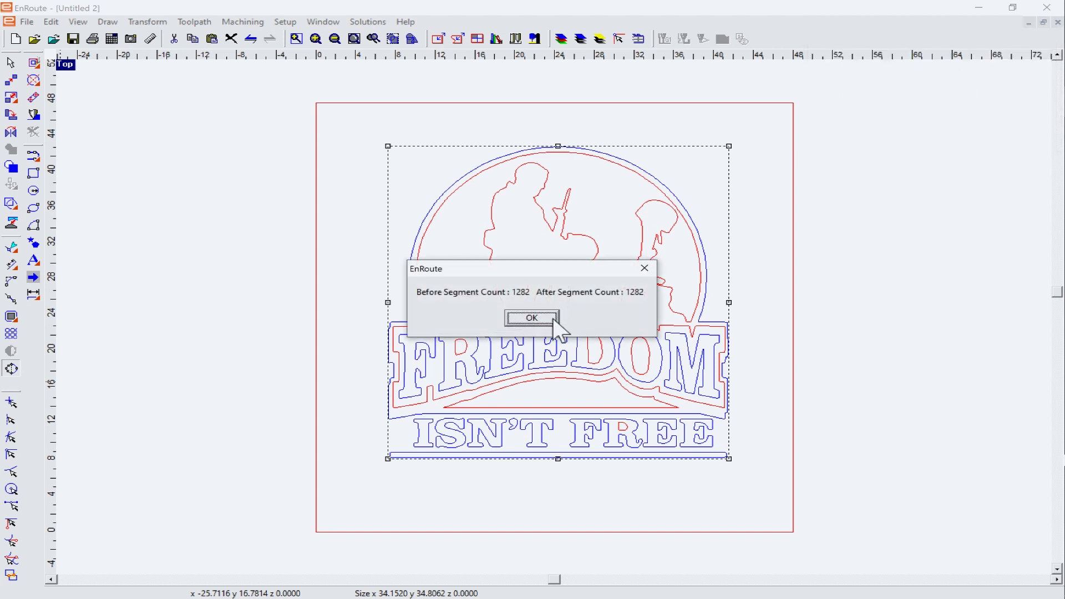
click(552, 318)
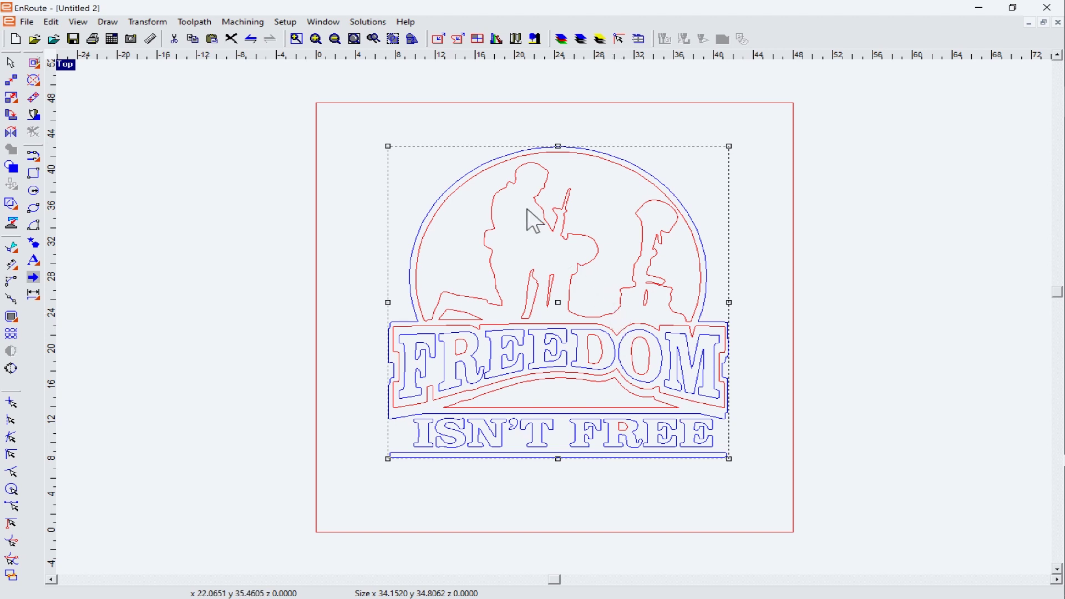
click(147, 22)
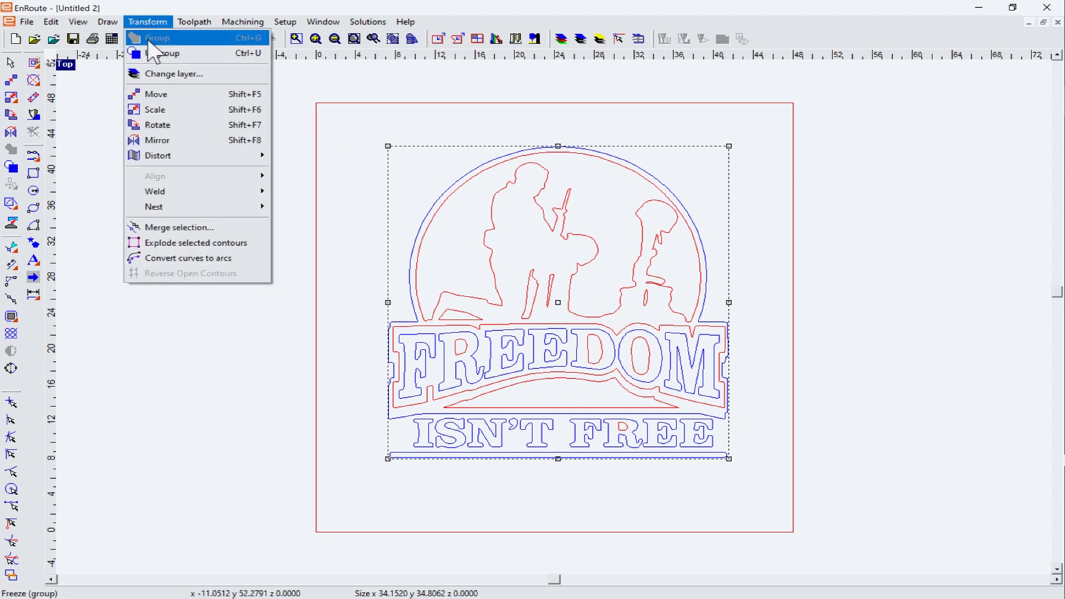
Ungroup the traced sign into separate contours, then reselect all outlines and zoom toward FREEDOM
click(151, 55)
click(213, 212)
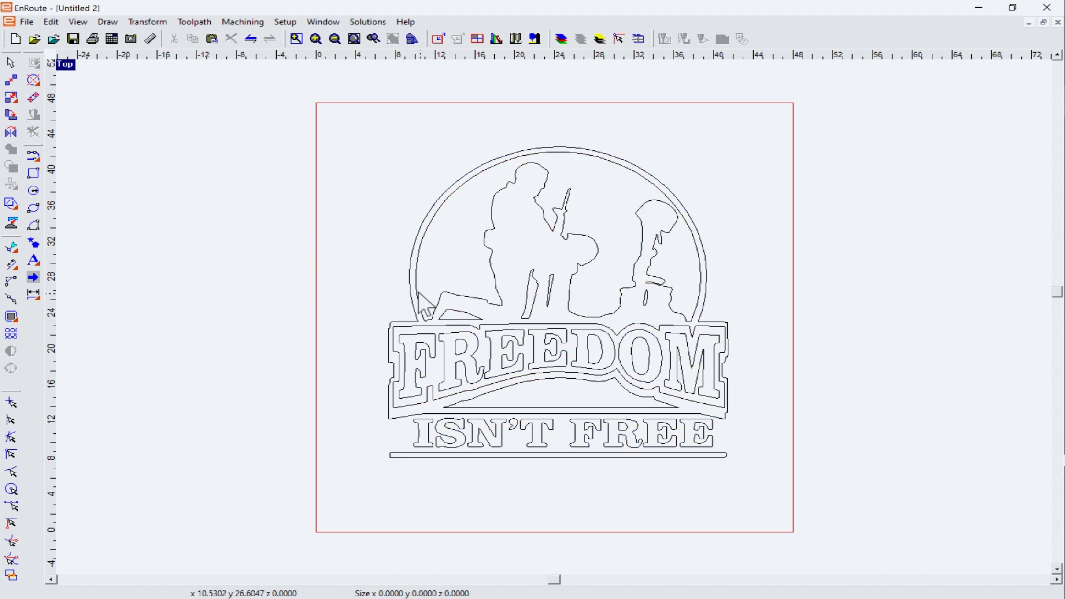
click(484, 333)
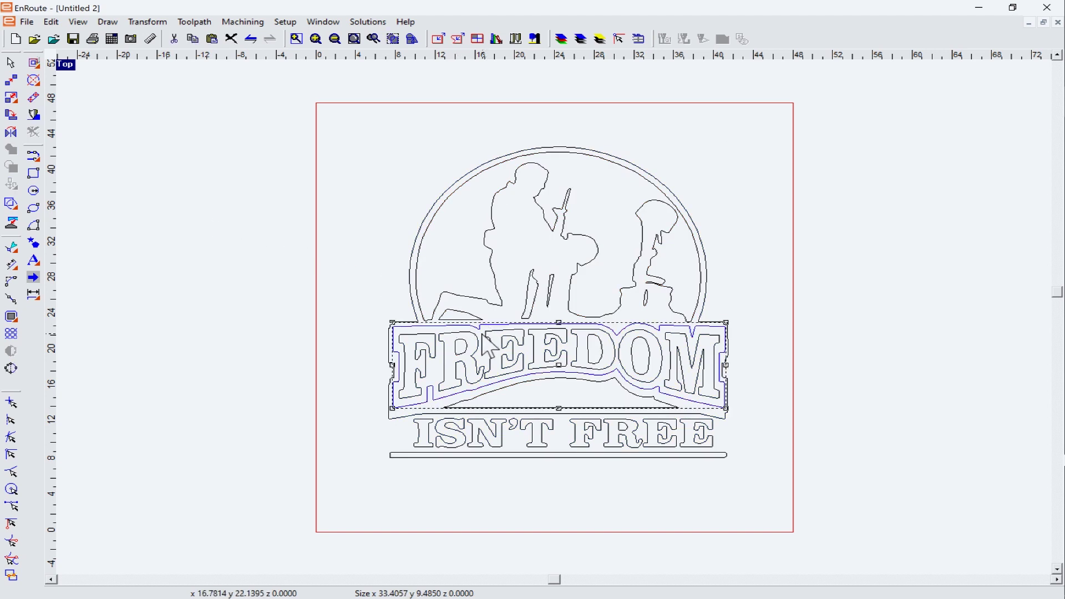
key(Escape)
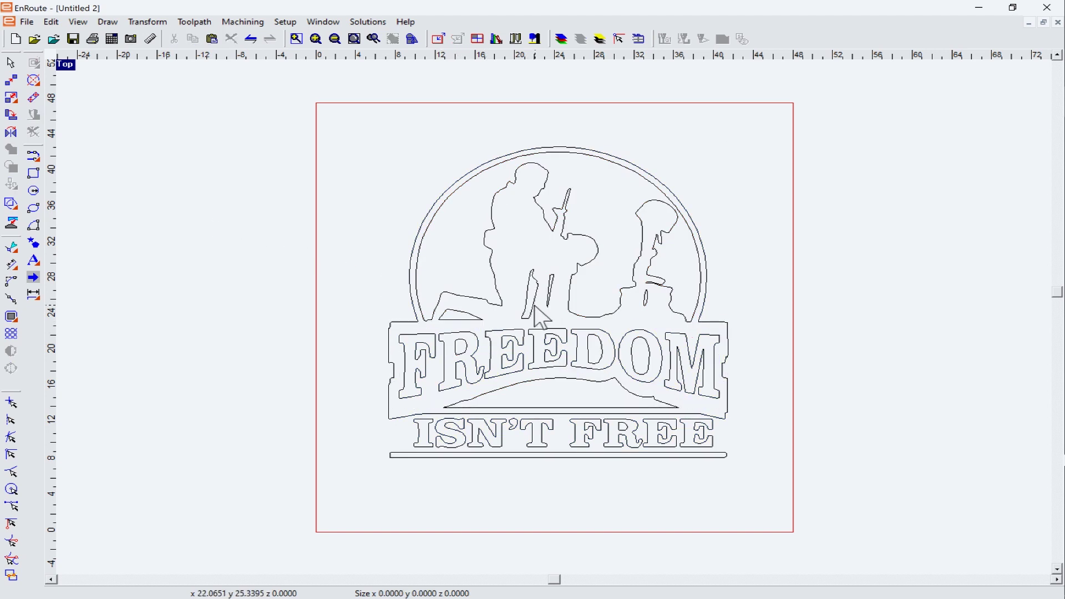
drag(336, 129, 765, 493)
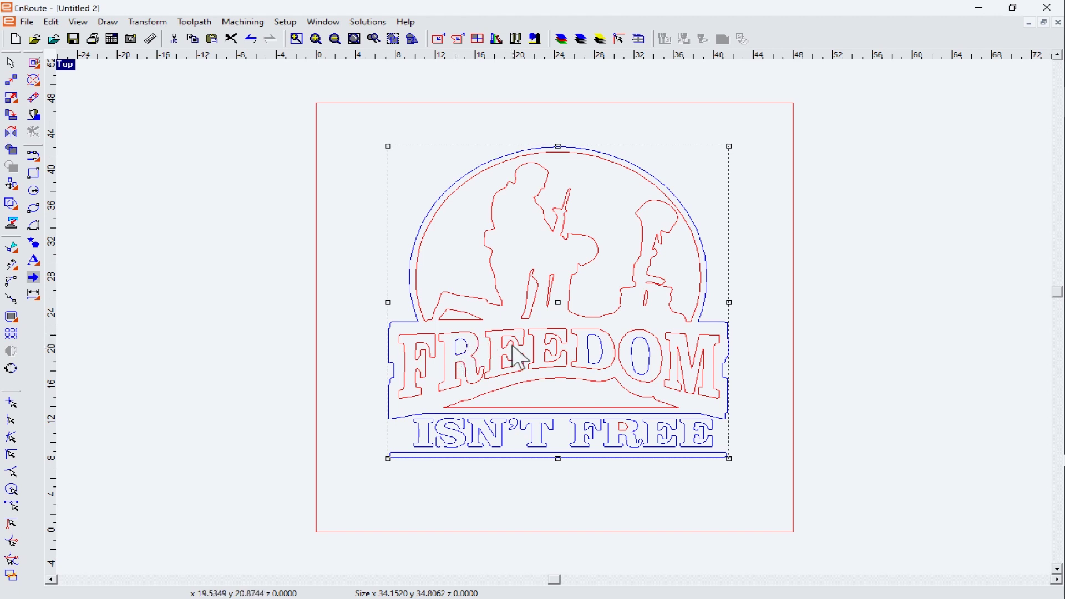
scroll(660, 365, up, 5)
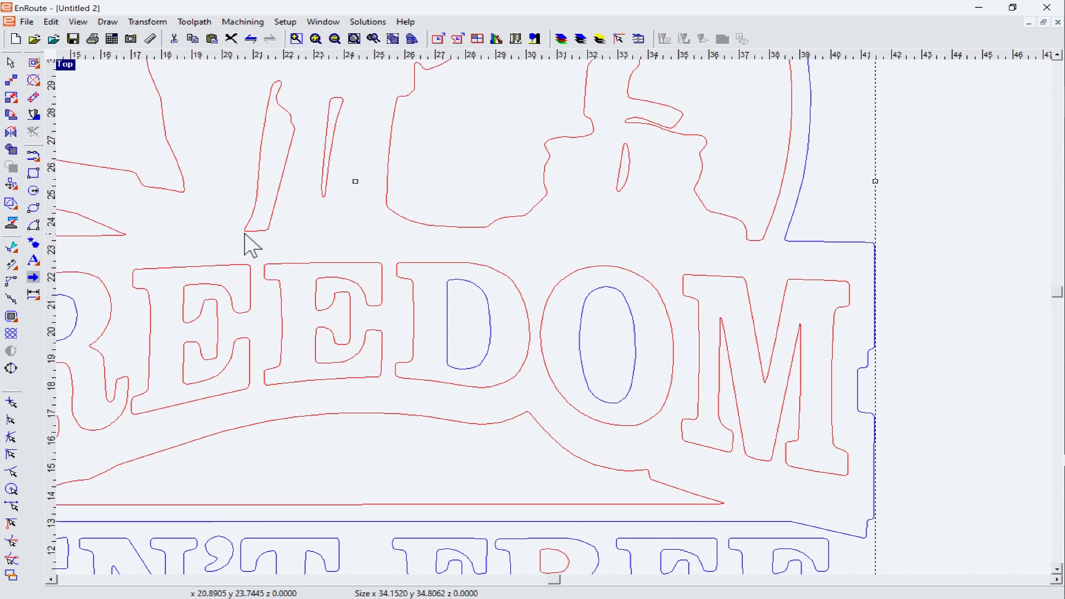
Draw two narrow bridge rectangles across the top and bottom of the O
click(32, 174)
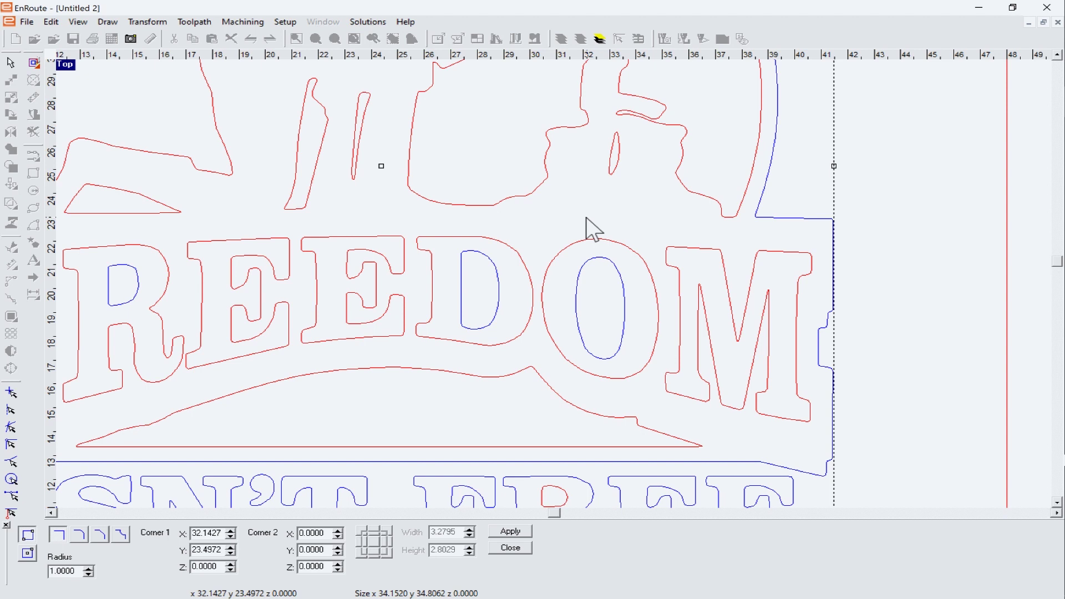
drag(588, 220, 606, 270)
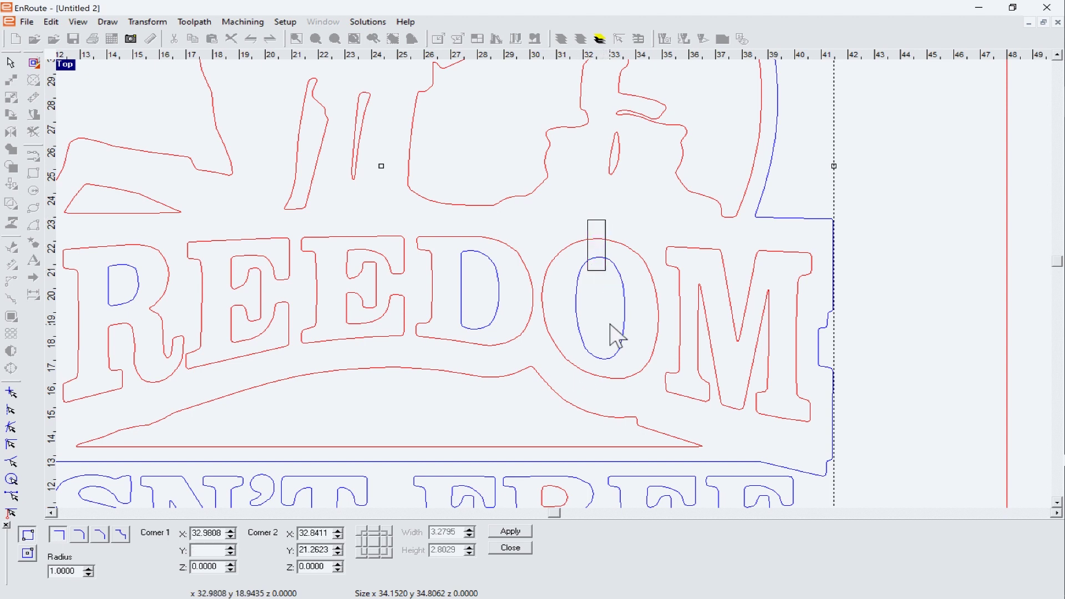
drag(594, 338, 607, 388)
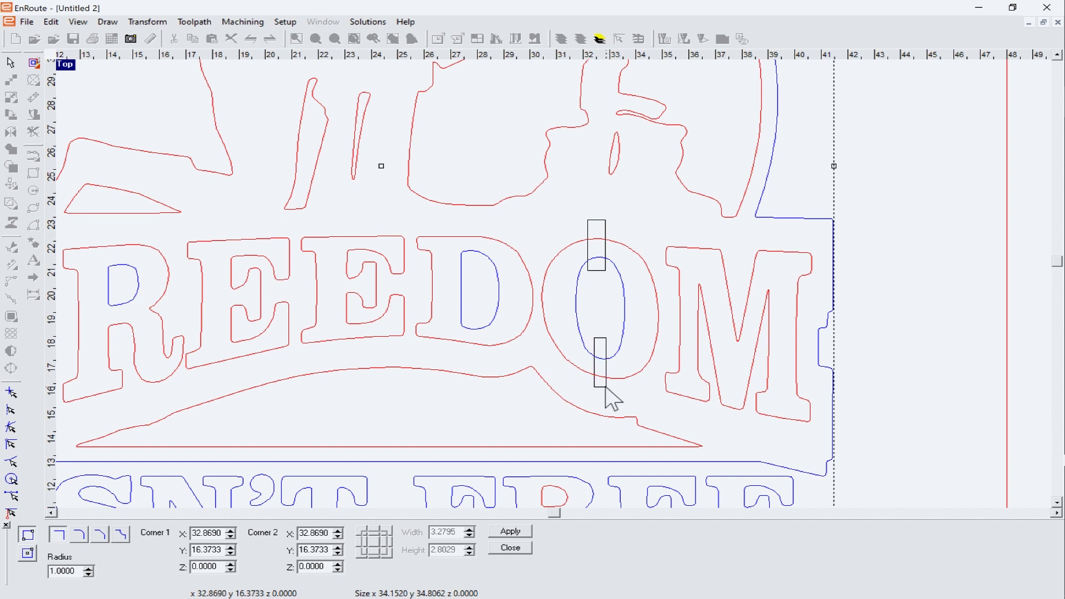
click(510, 549)
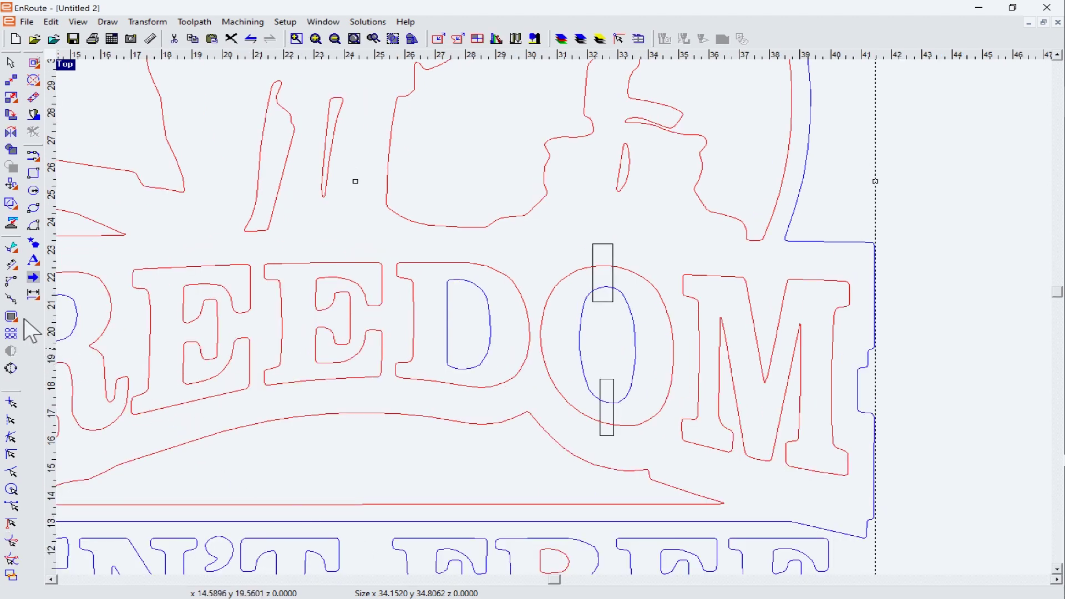
Use Trim contours to cut the O's outer arc, inner bridge lines and counter bottom arc
click(11, 278)
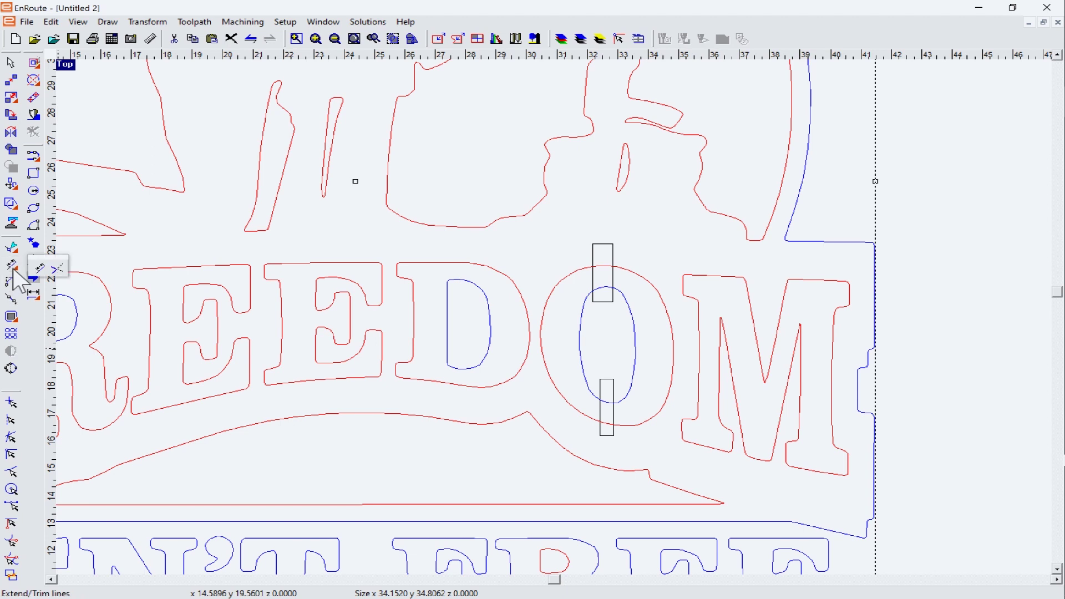
click(59, 270)
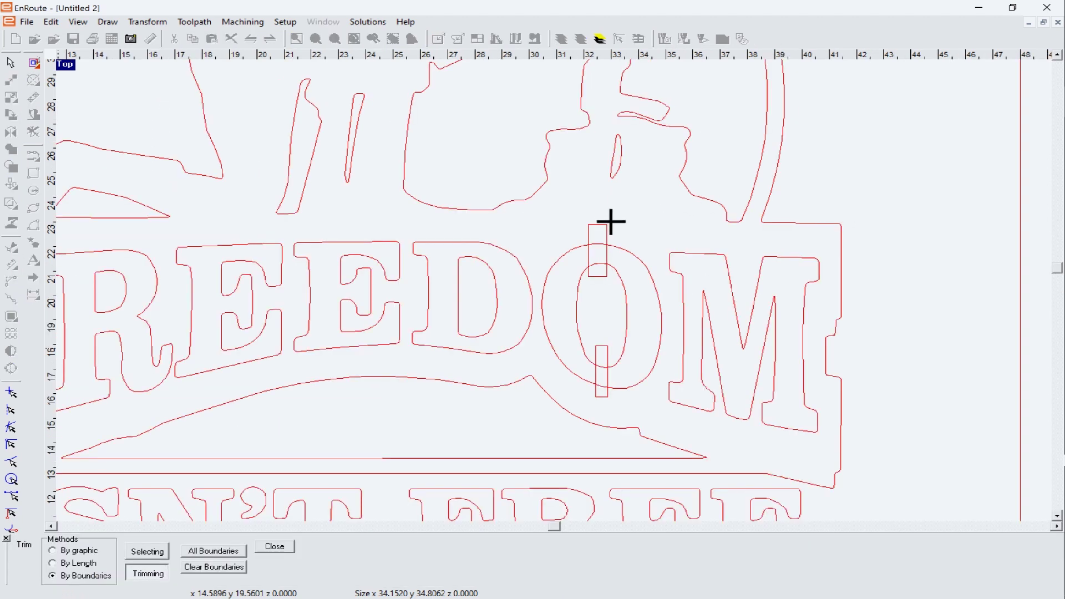
click(598, 244)
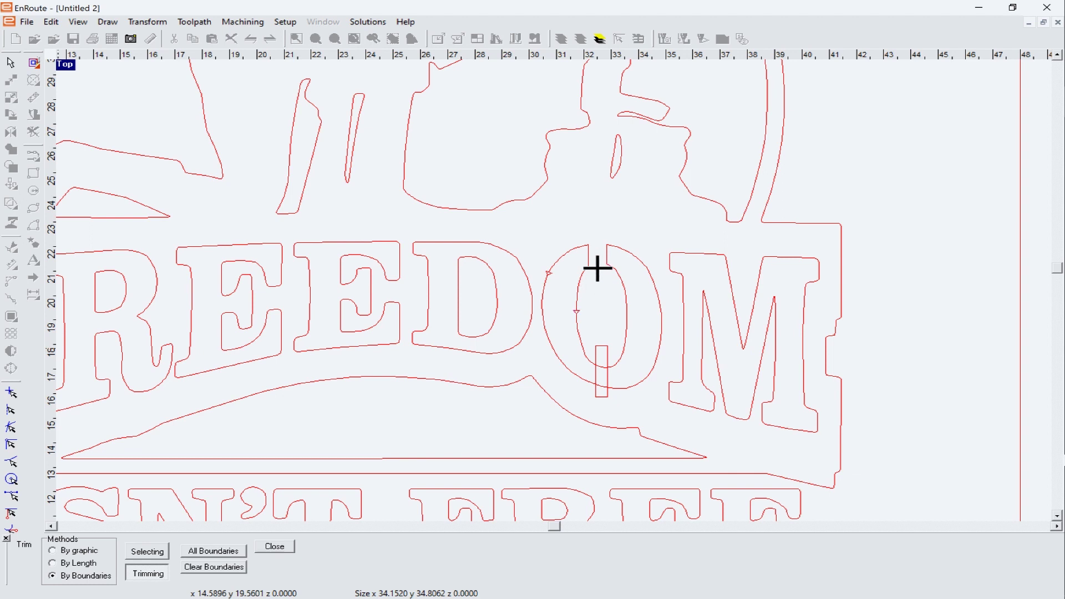
click(602, 346)
click(597, 366)
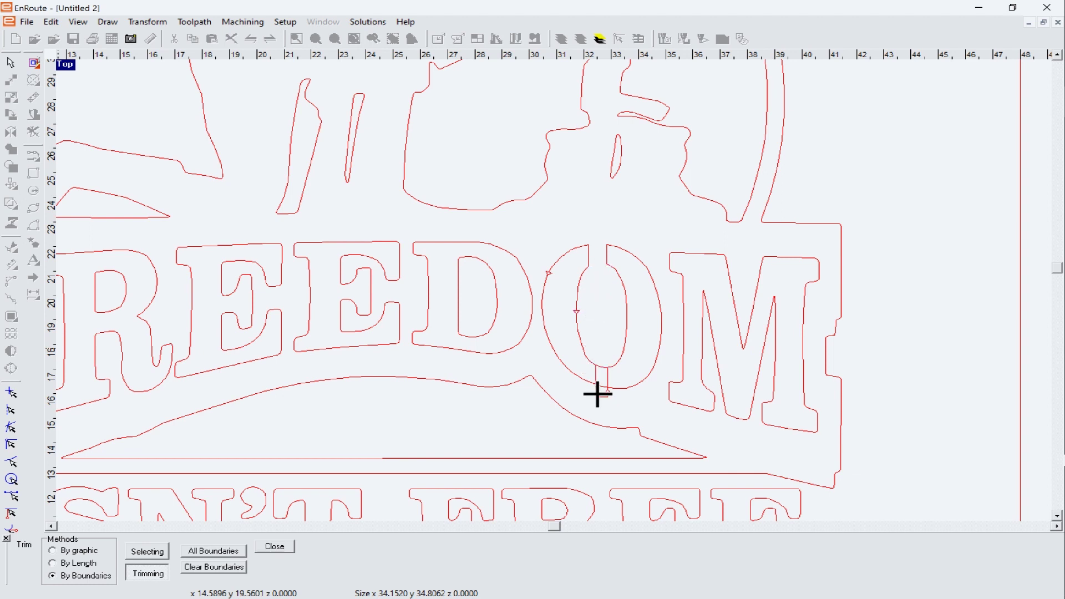
scroll(598, 394, up, 10)
scroll(599, 376, down, 1)
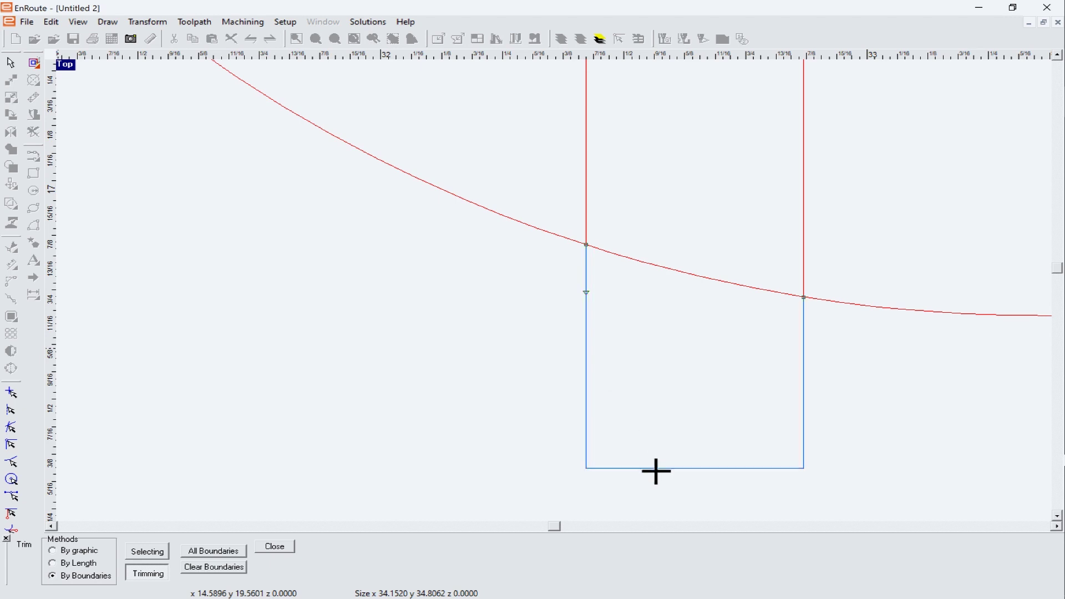
Trim away the lower bridge's arc segment and leftover sides to finish the stencil O
click(702, 278)
click(586, 332)
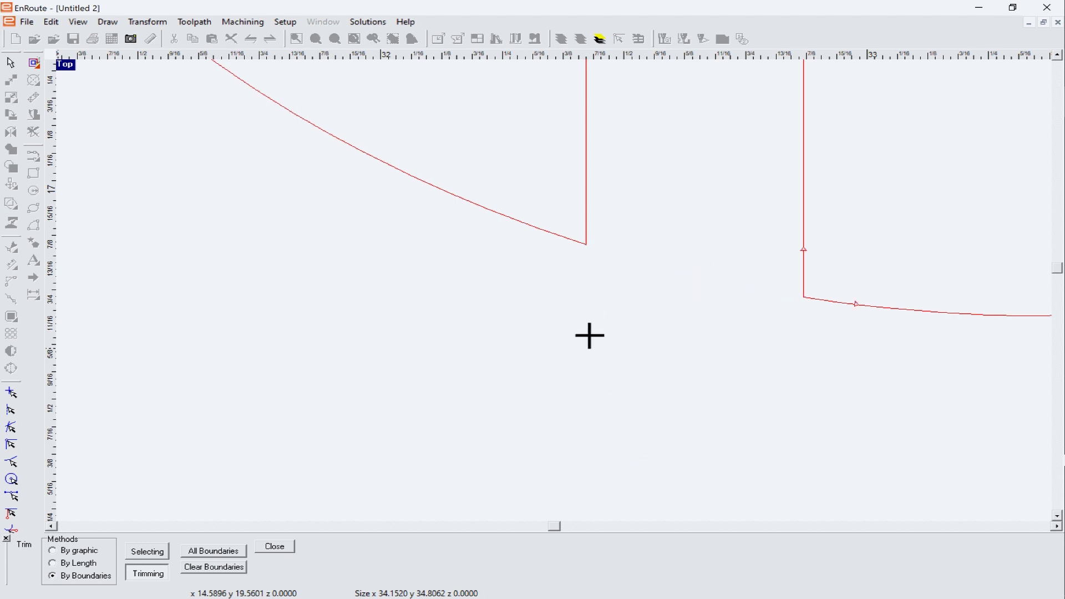
scroll(590, 333, down, 10)
scroll(592, 315, up, 2)
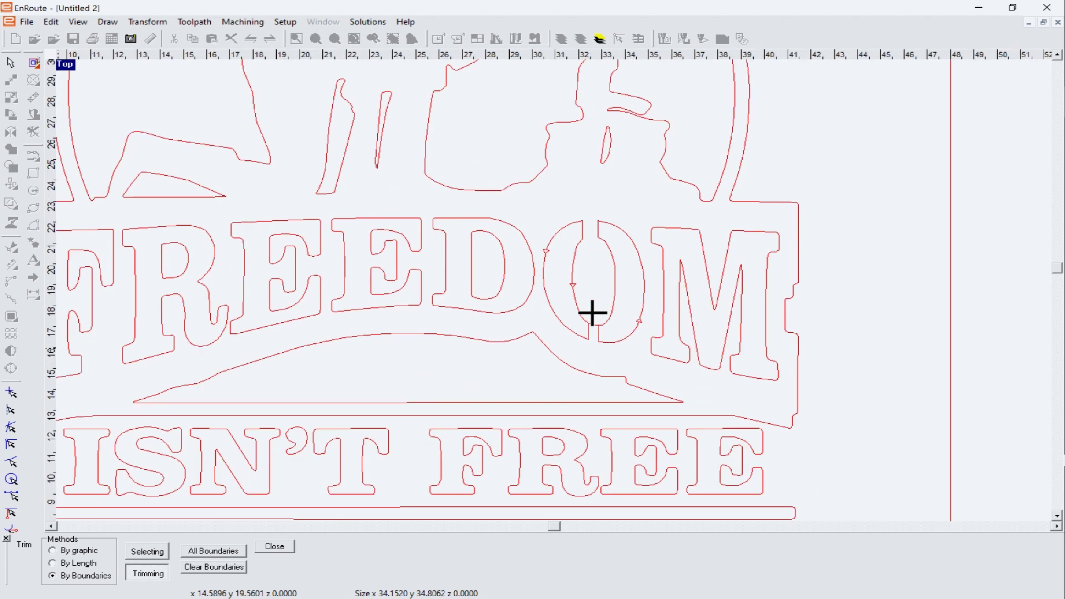
scroll(582, 304, down, 1)
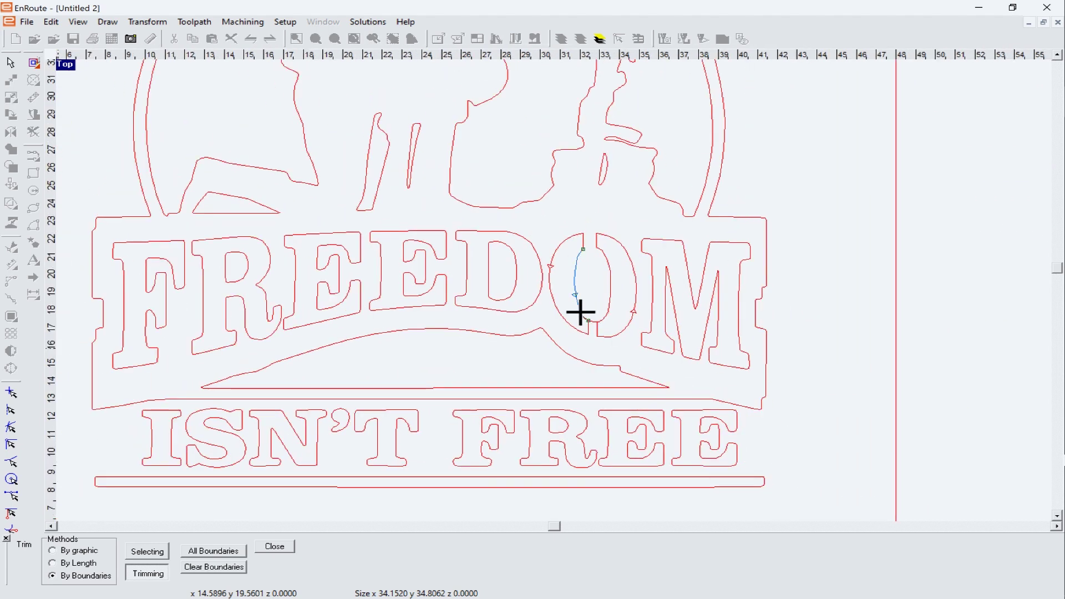
scroll(581, 312, up, 2)
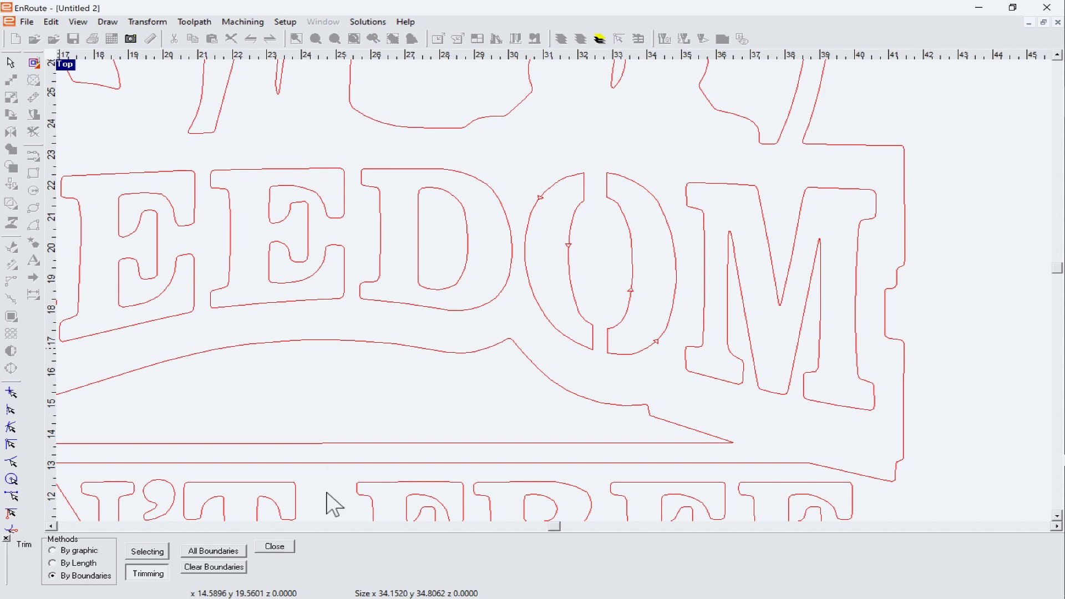
click(272, 548)
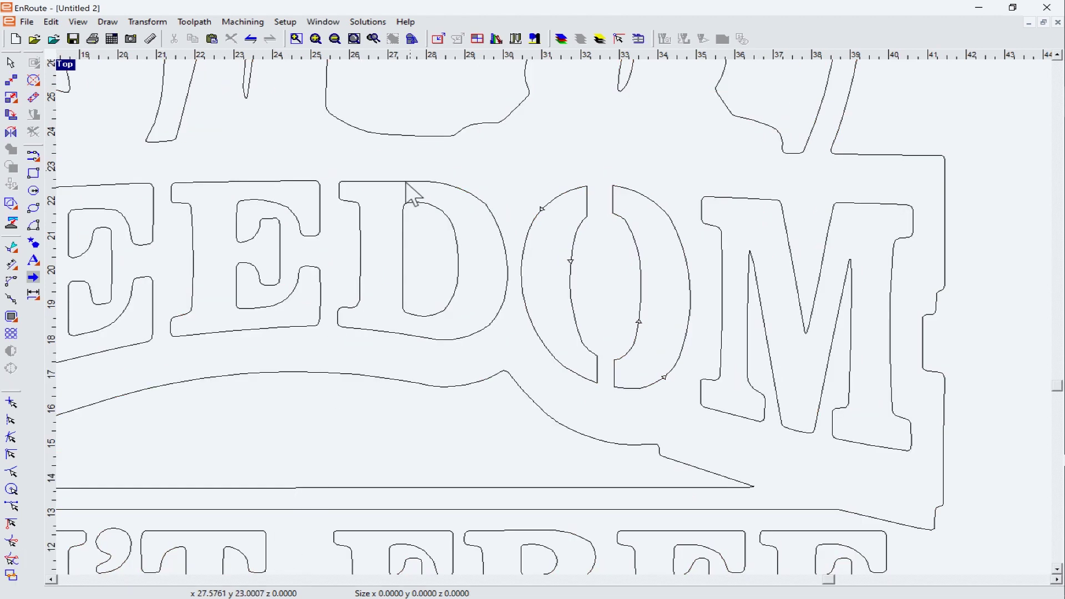
Merge all the sign's outlines at 0.0010 tolerance, then reselect the whole artwork
click(352, 40)
drag(341, 130, 745, 482)
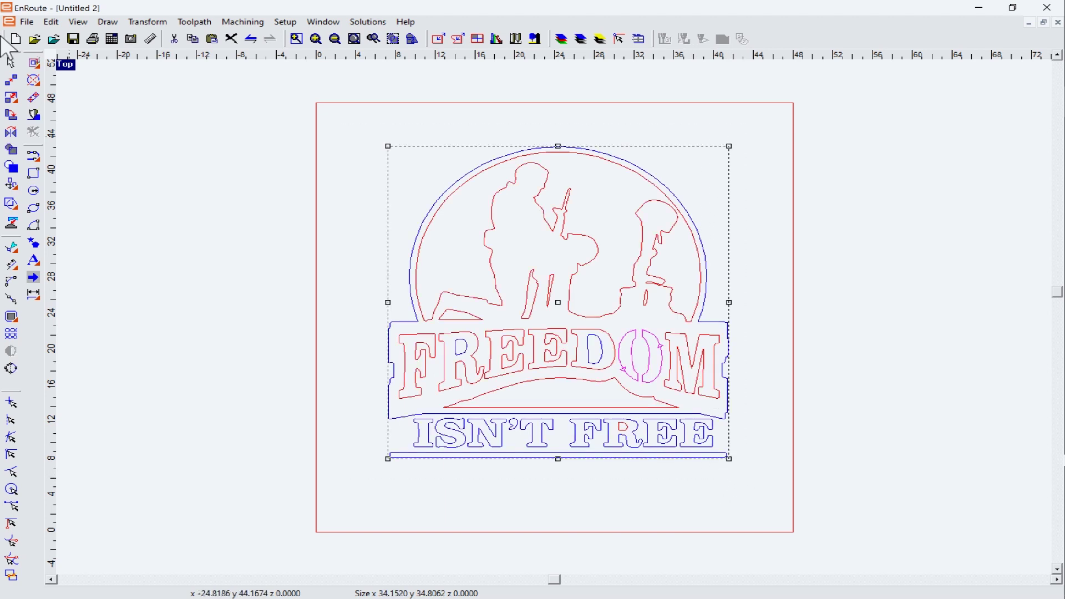
click(148, 22)
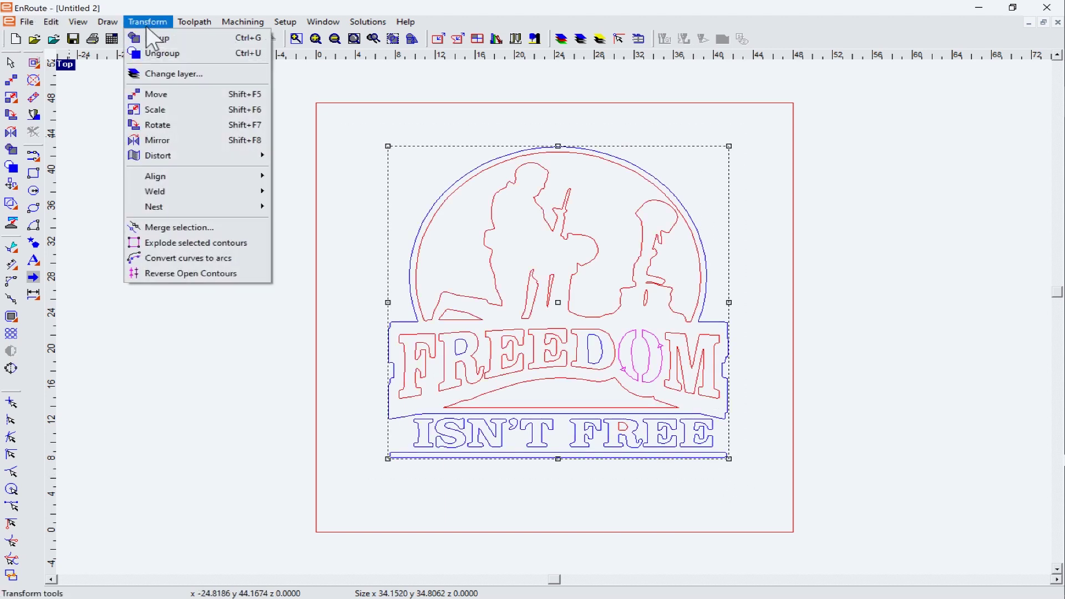
click(158, 224)
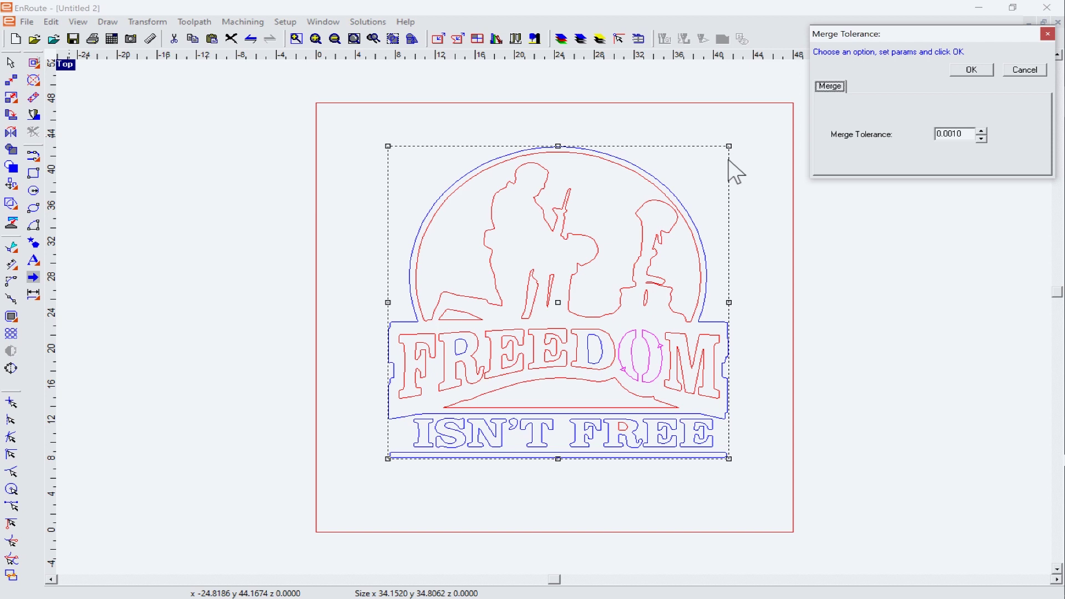
click(980, 71)
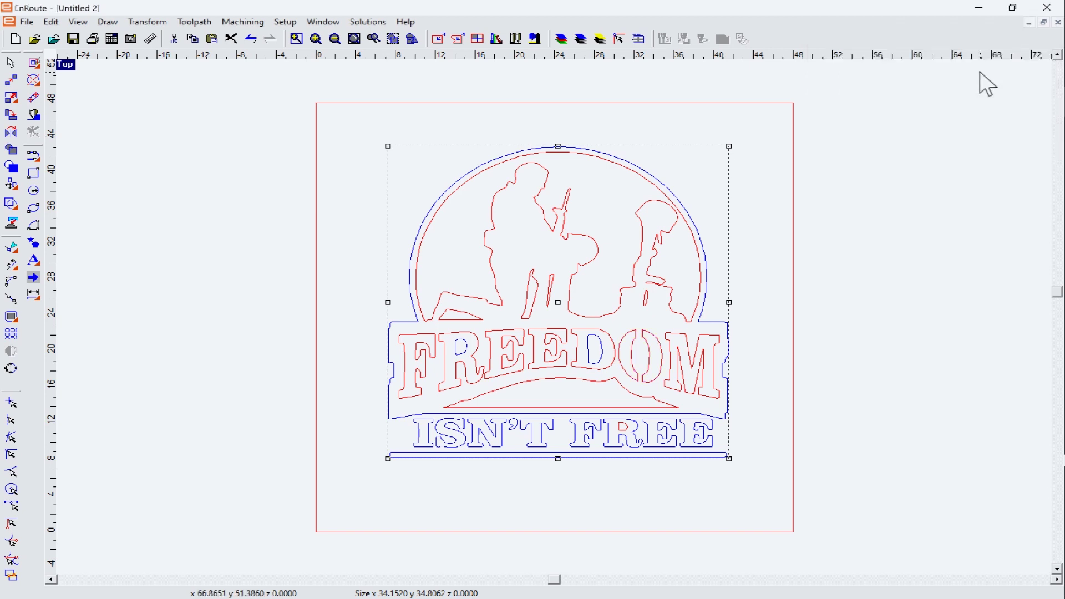
click(876, 148)
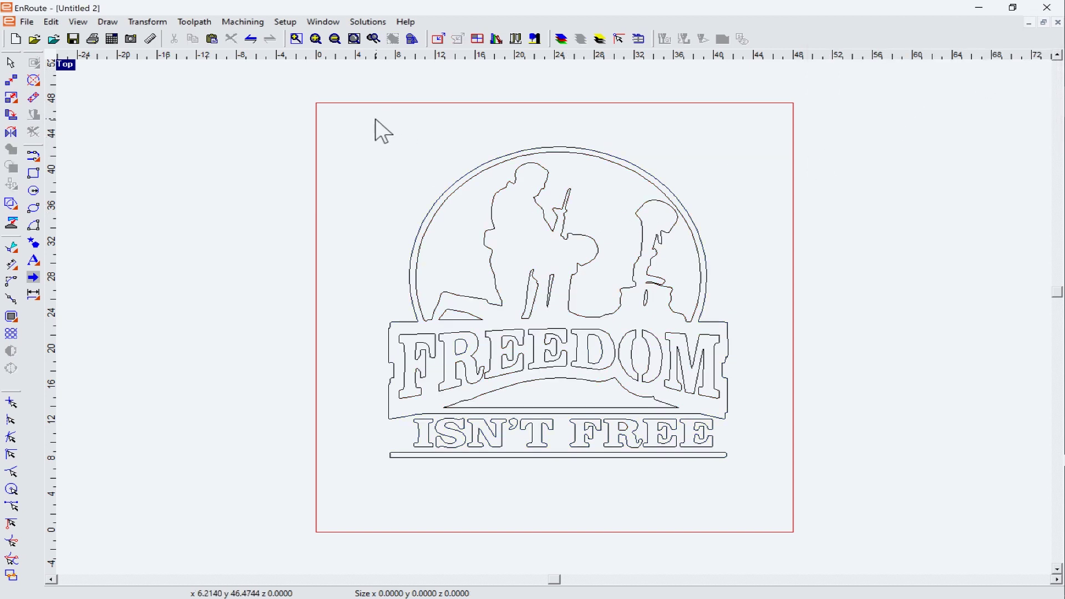
drag(360, 159, 749, 491)
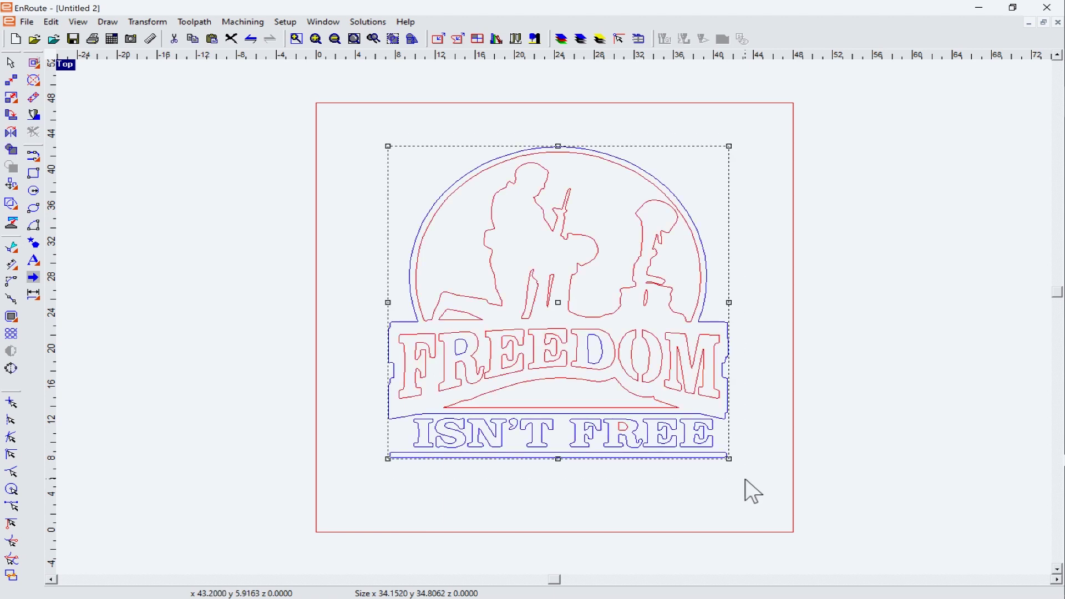
Add 0.07 kerf toolpaths around the sign artwork and play the orthographic cut simulation
click(35, 66)
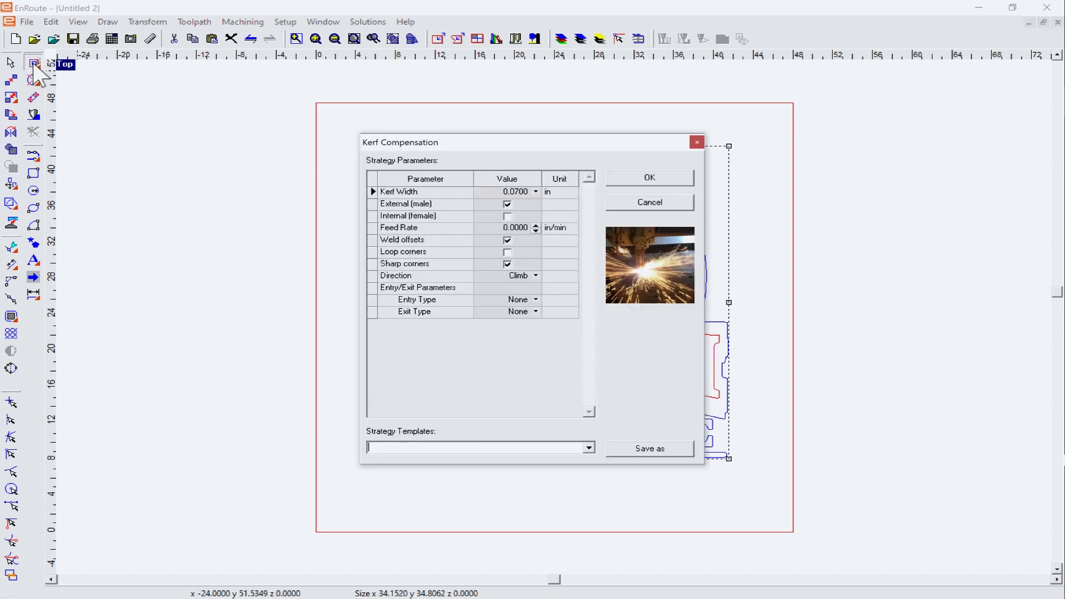
click(639, 179)
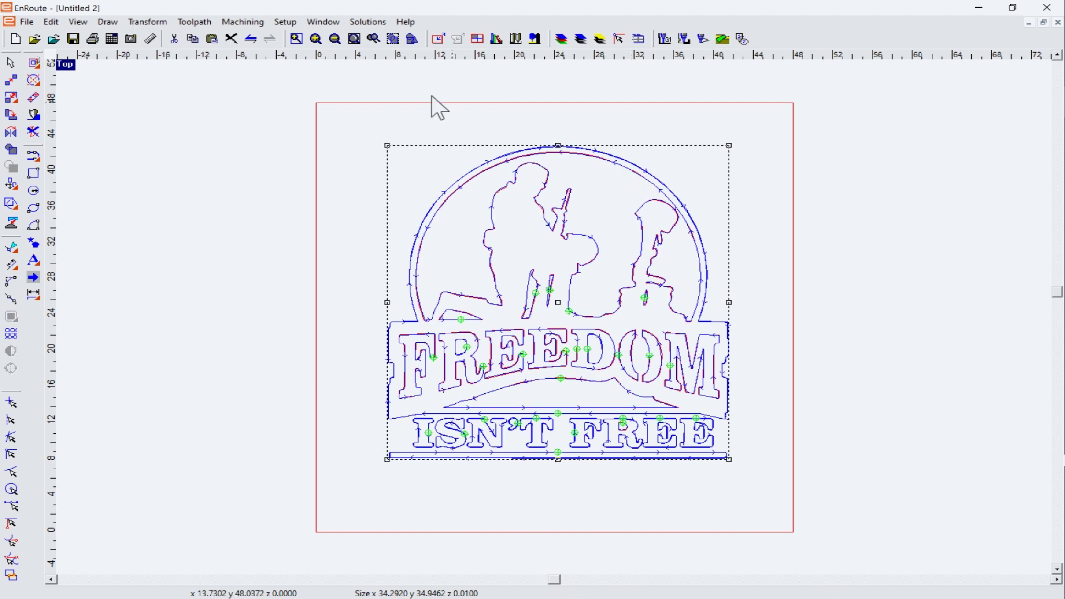
click(243, 22)
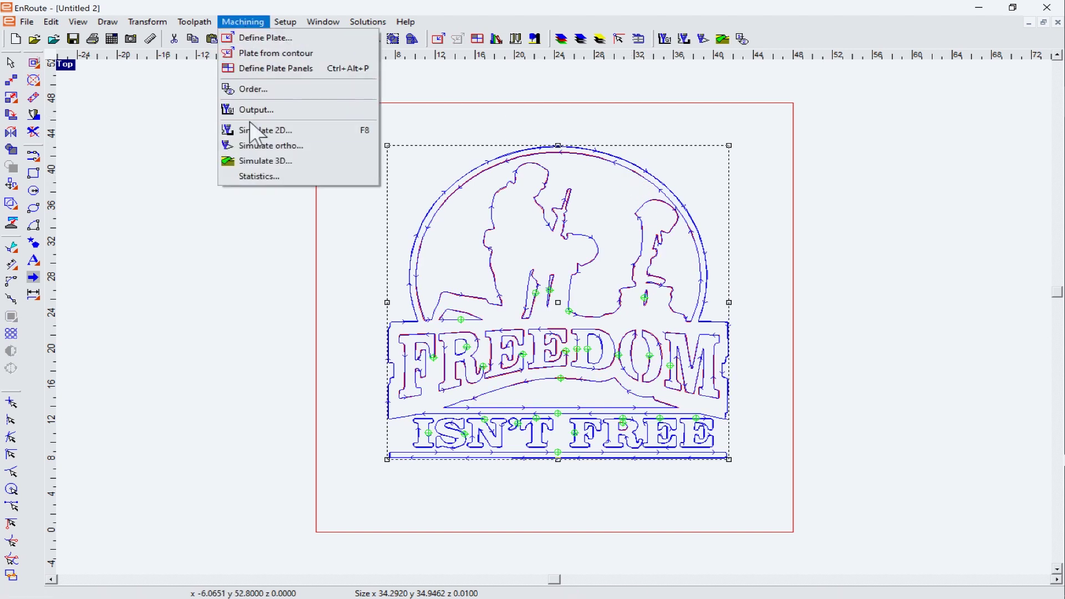
click(261, 146)
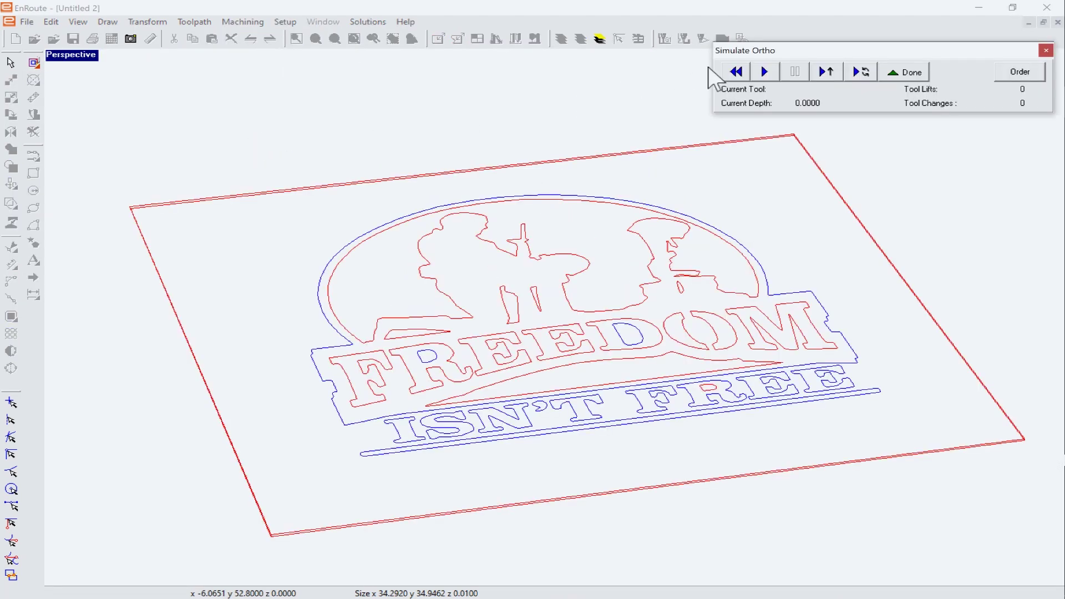
click(765, 71)
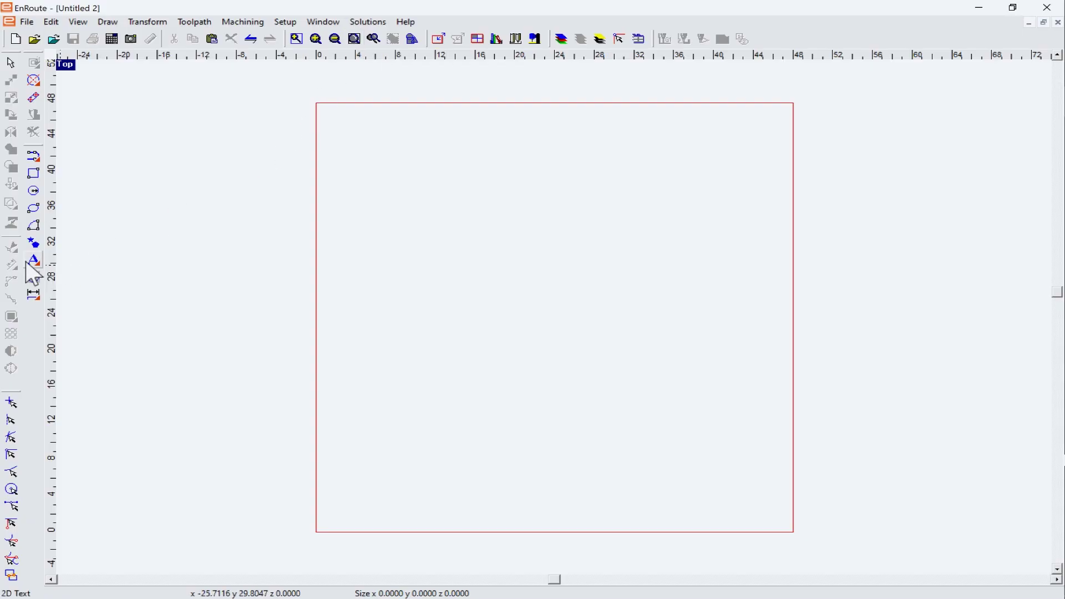
Start a Flange Wizard shape and set its inner radius to 2
click(38, 282)
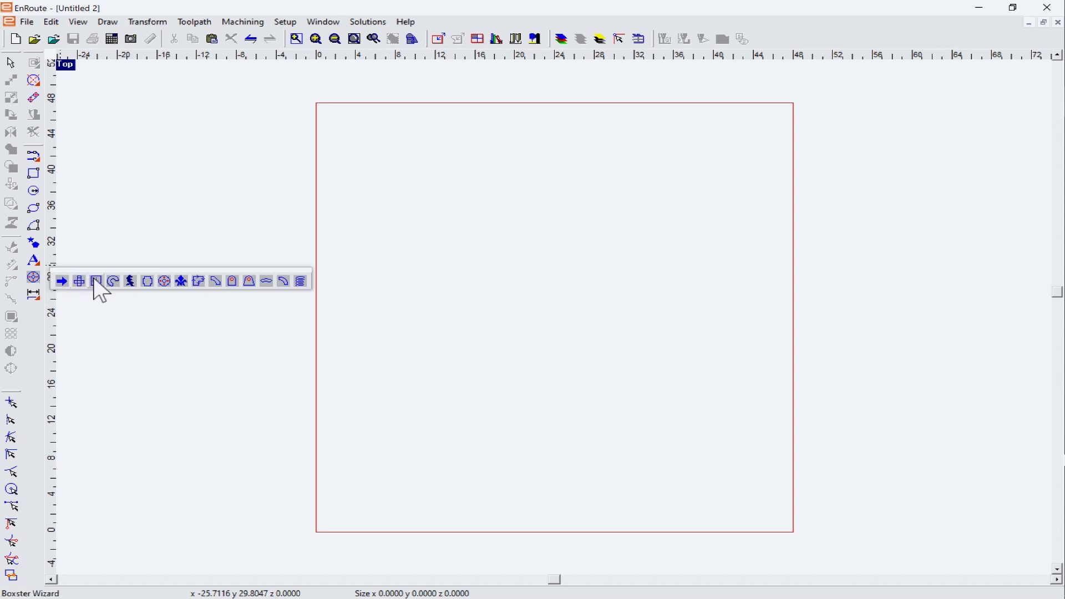
click(164, 277)
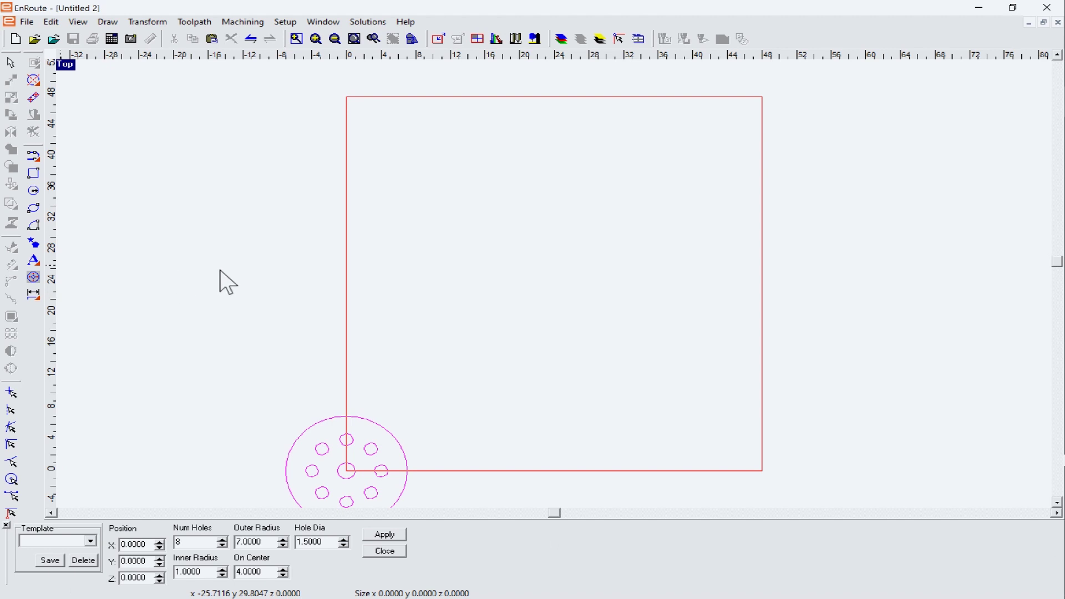
scroll(220, 270, up, 1)
scroll(221, 272, down, 2)
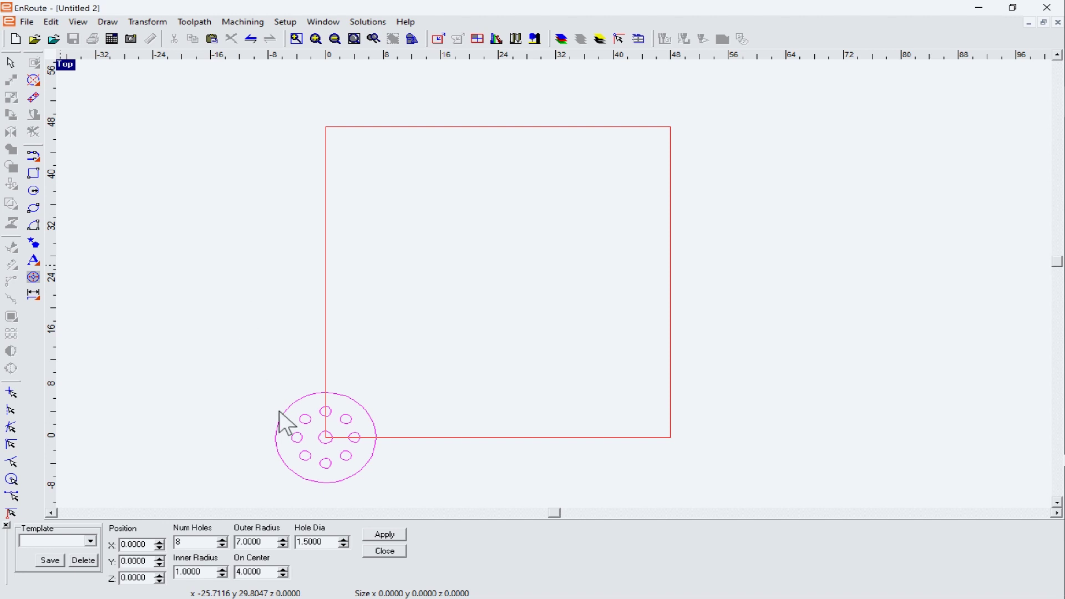
click(223, 547)
click(223, 547)
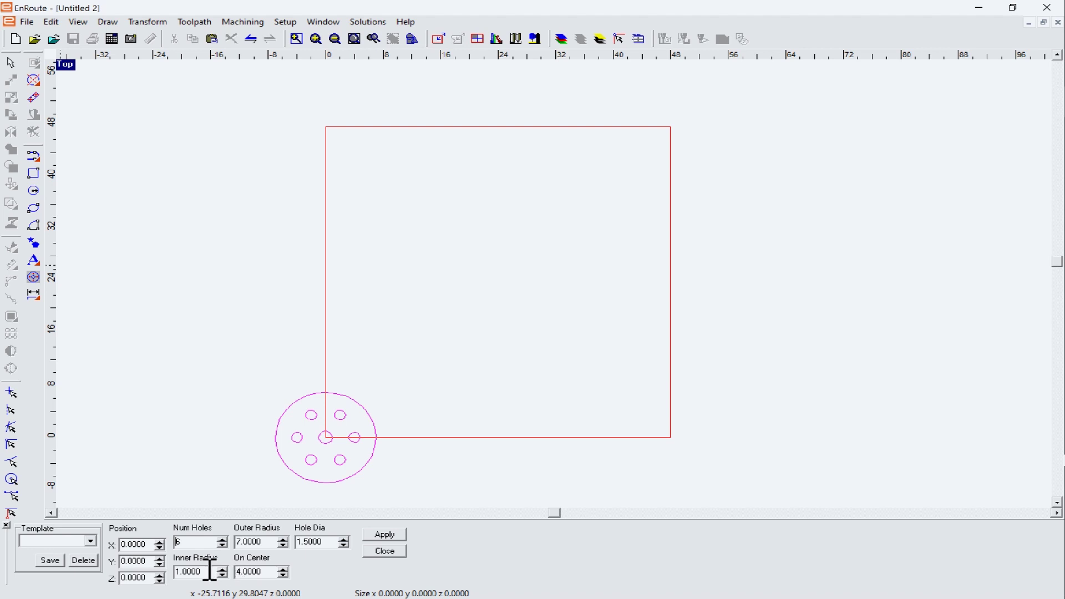
click(222, 570)
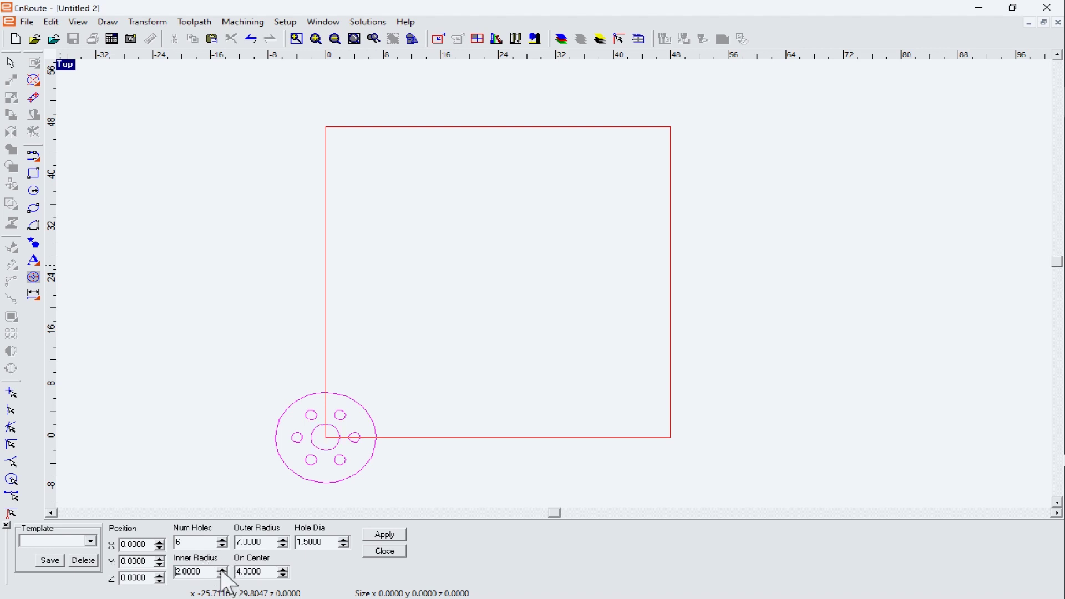
click(222, 570)
click(223, 574)
Set outer radius 7 and eight holes, then apply the flange at the plate's lower-left corner
click(285, 539)
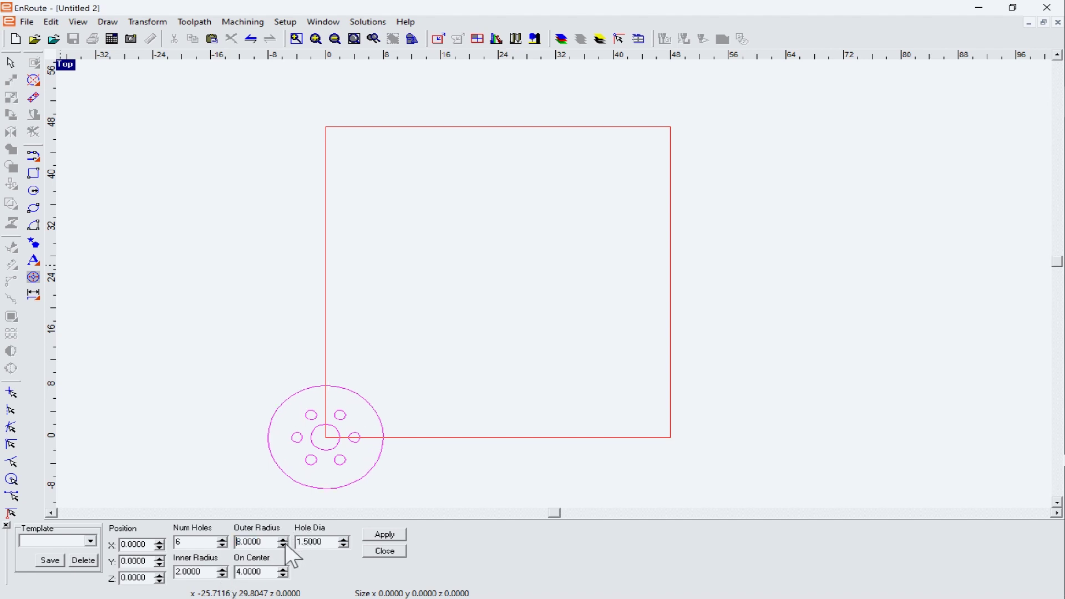
click(285, 545)
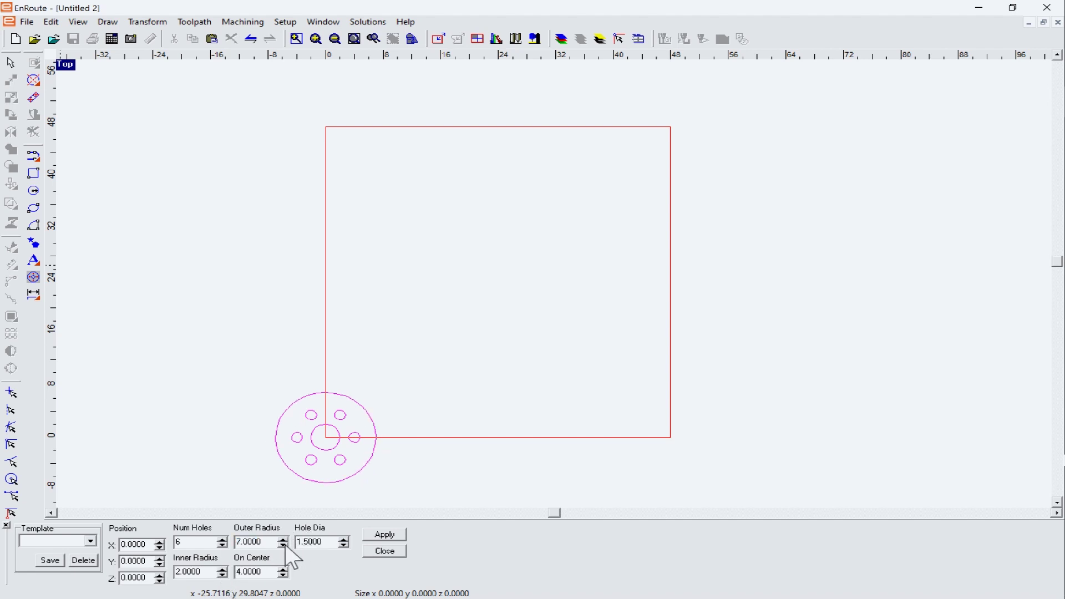
double_click(222, 539)
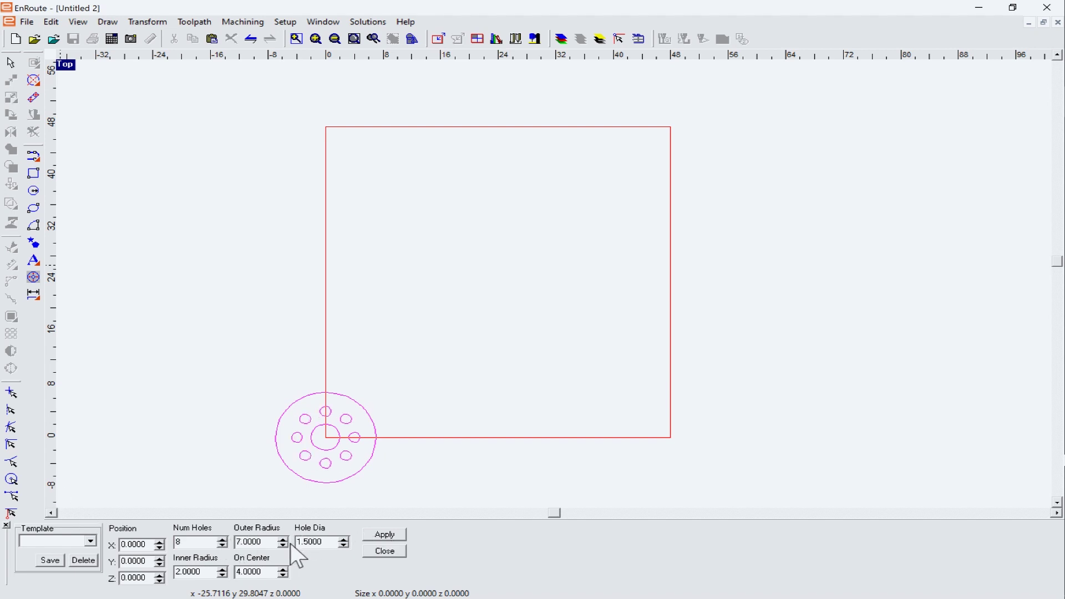
click(380, 537)
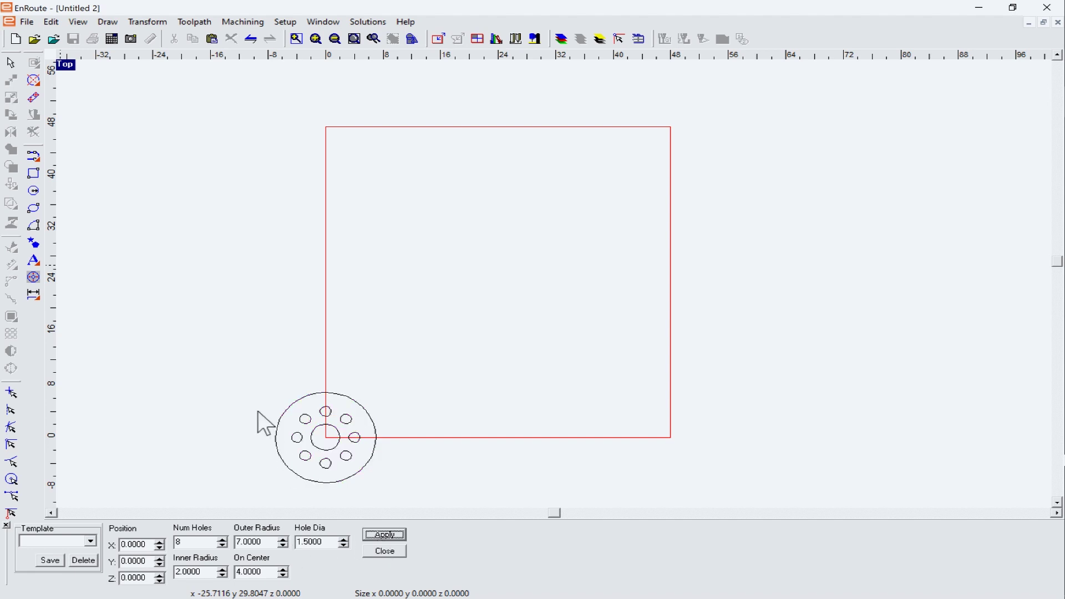
click(377, 553)
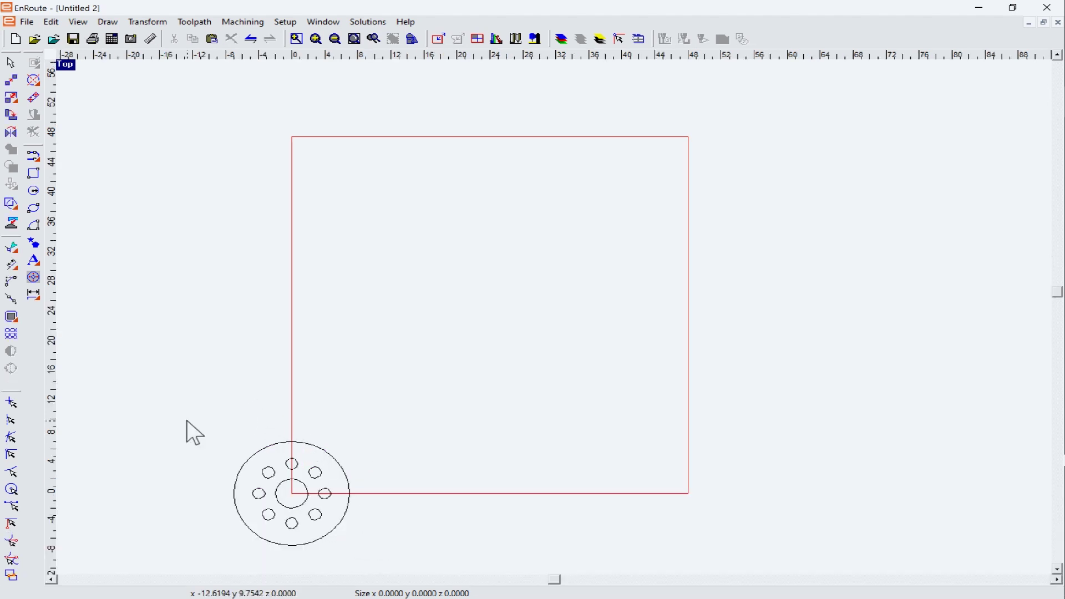
Group the flange's circles into one part and move it up onto the plate
drag(189, 421, 384, 555)
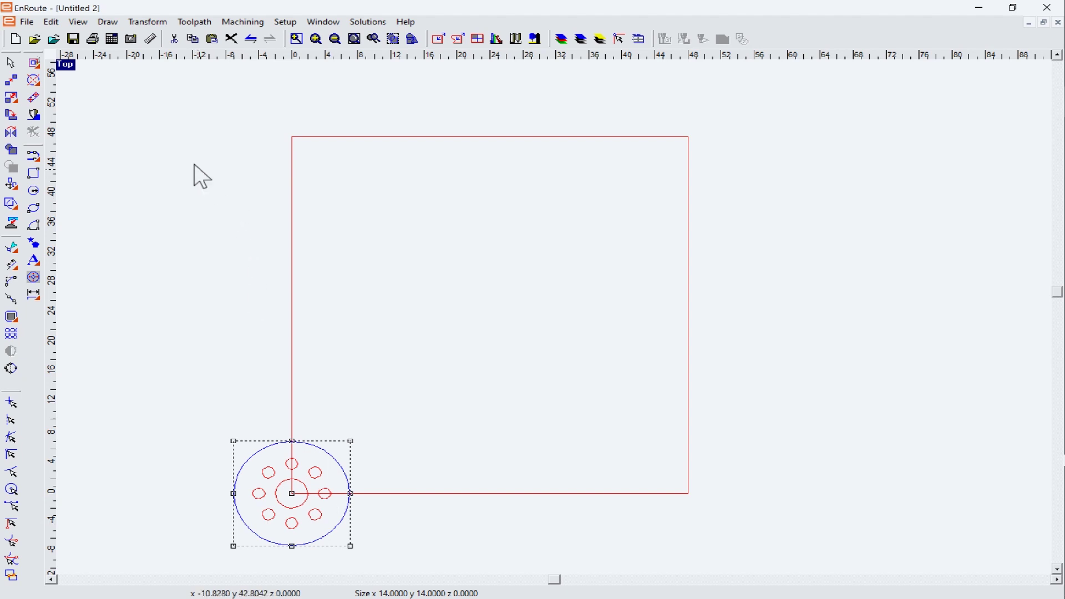
click(147, 22)
click(153, 38)
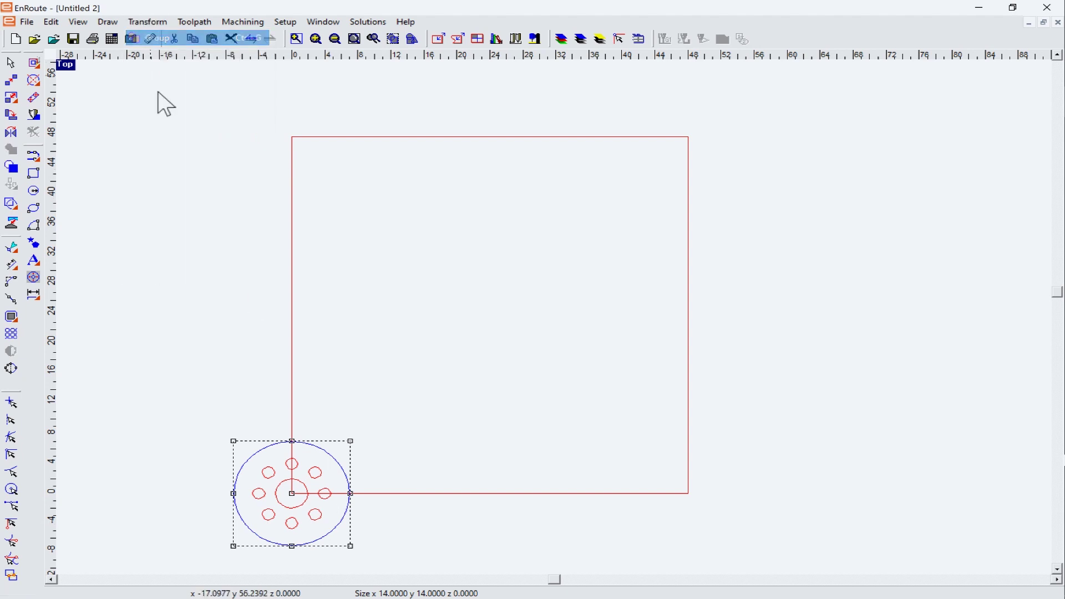
drag(291, 492, 369, 412)
click(185, 392)
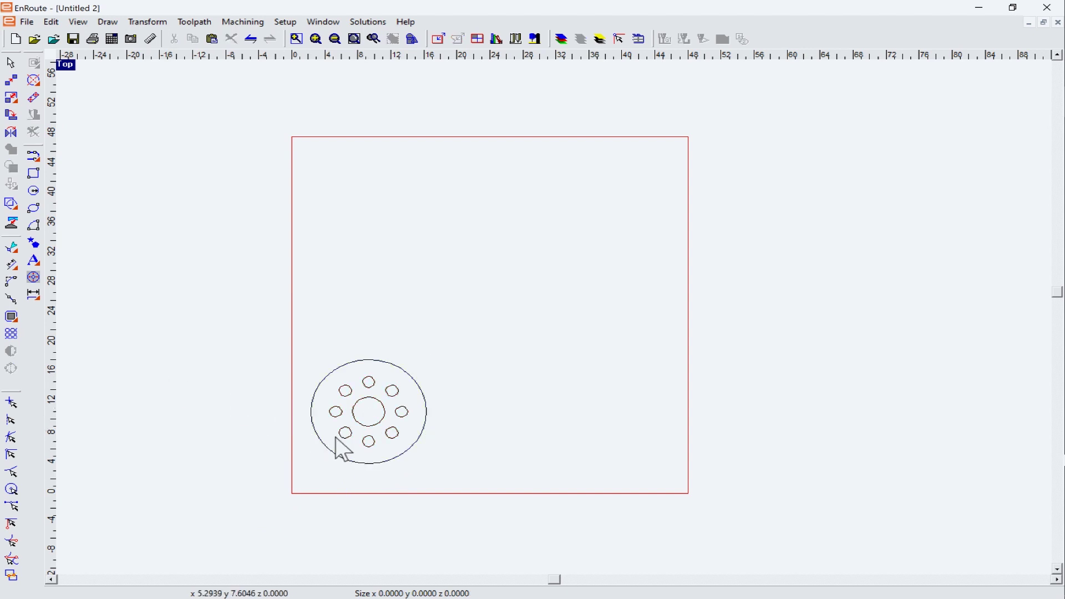
click(369, 429)
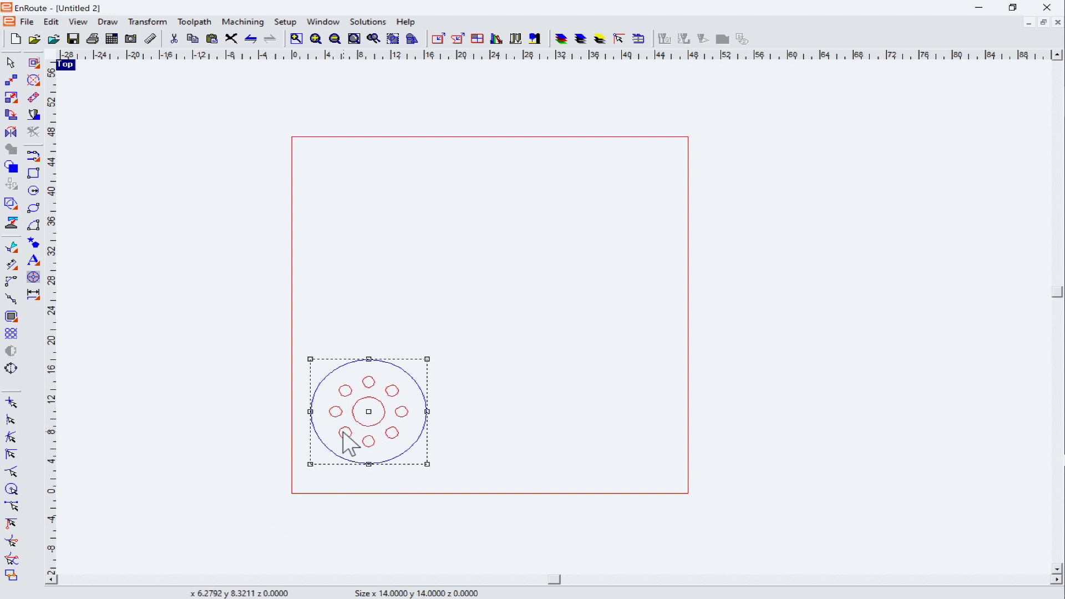
Fill the plate with a 3x3 array of flange copies spaced 1 inch apart
click(12, 334)
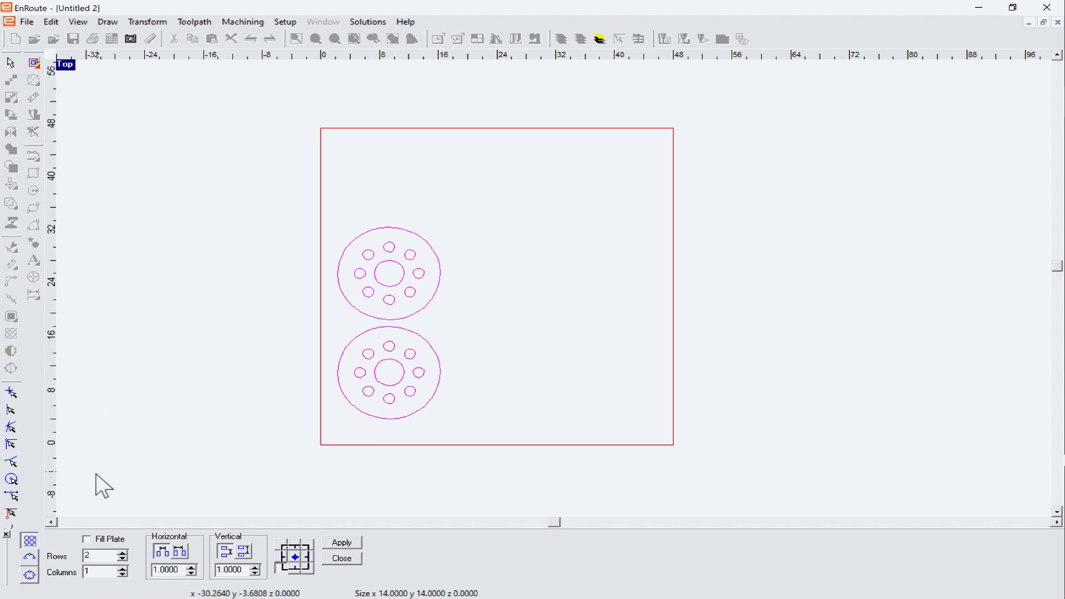
click(86, 539)
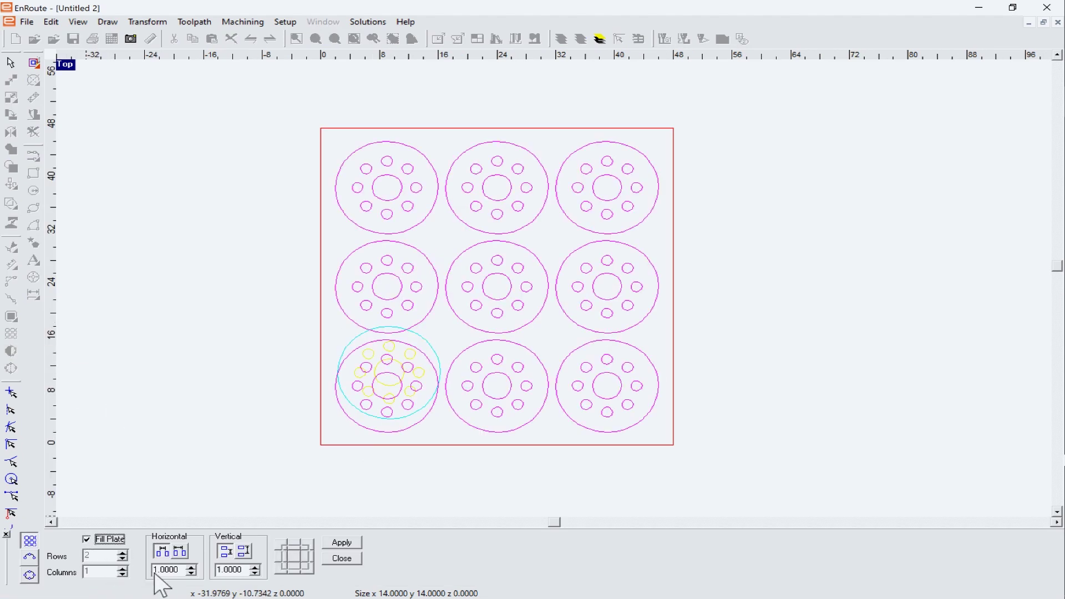
click(342, 542)
click(341, 557)
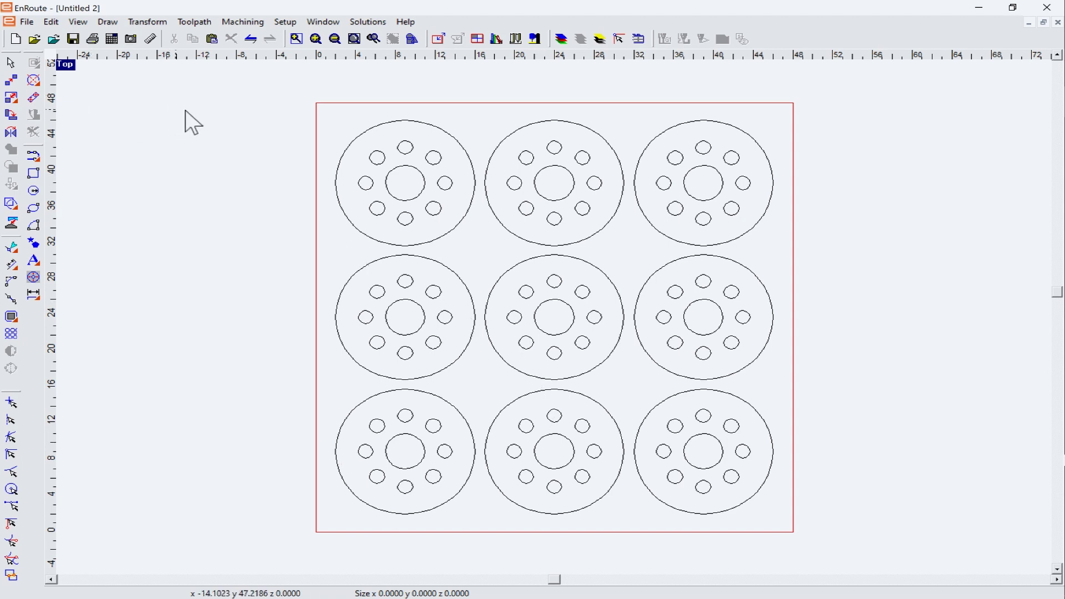
Add kerf toolpaths to all nine flanges and play the orthographic cut simulation
drag(277, 105, 805, 524)
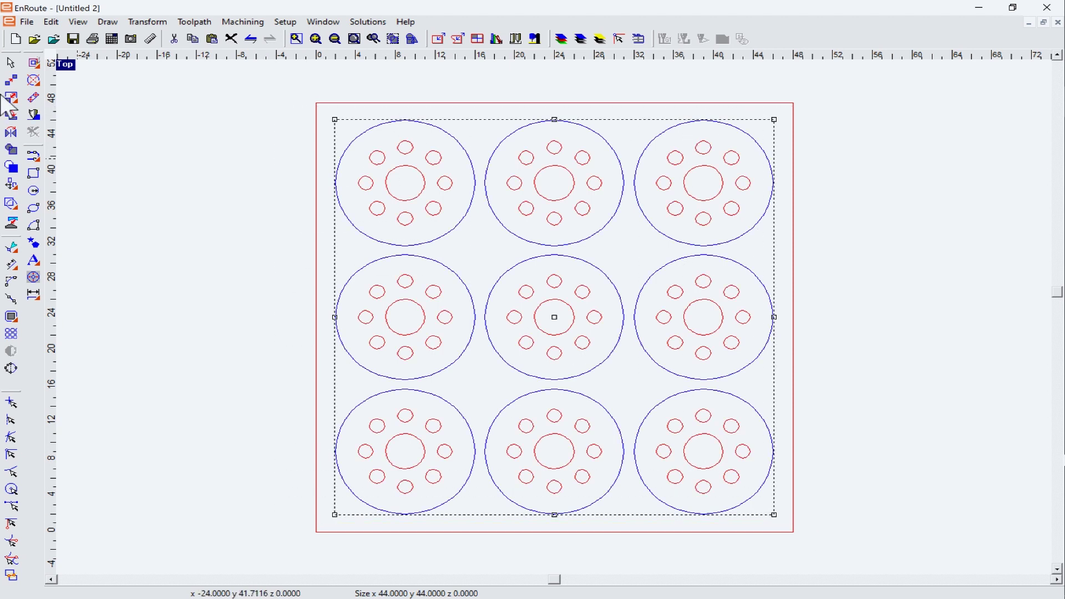
click(34, 63)
click(615, 176)
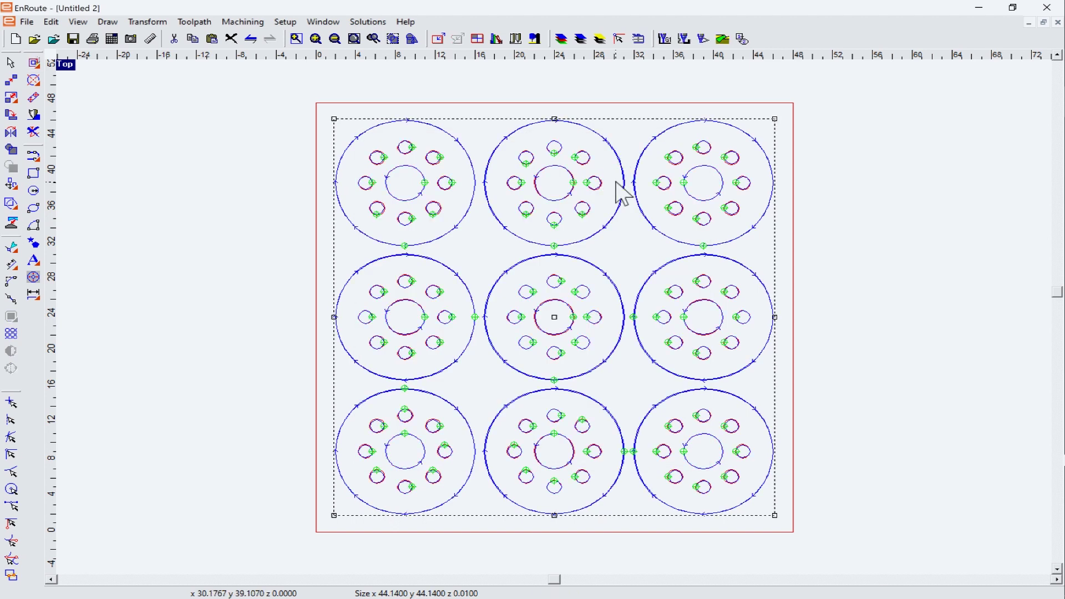
click(243, 21)
click(318, 145)
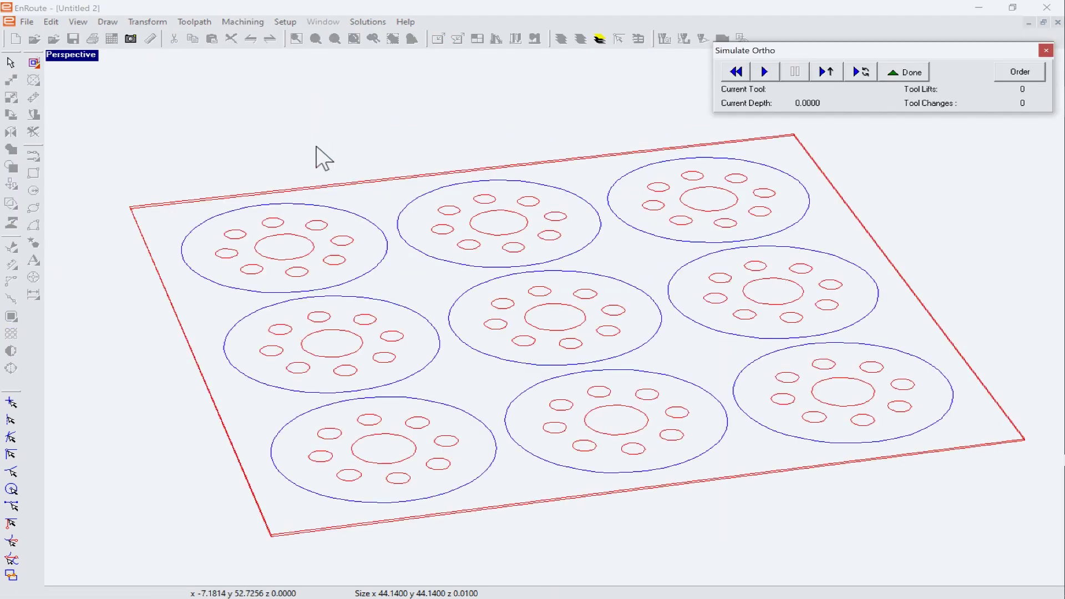
click(764, 71)
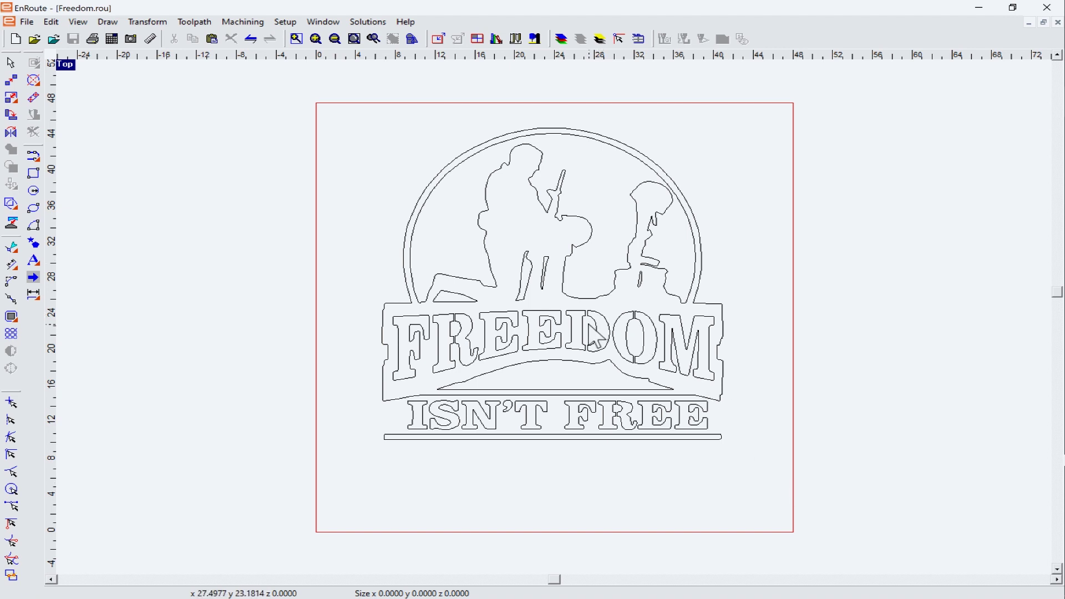
Zoom out until the soldiers, circle and lettering fit inside the red sheet outline
scroll(642, 344, up, 3)
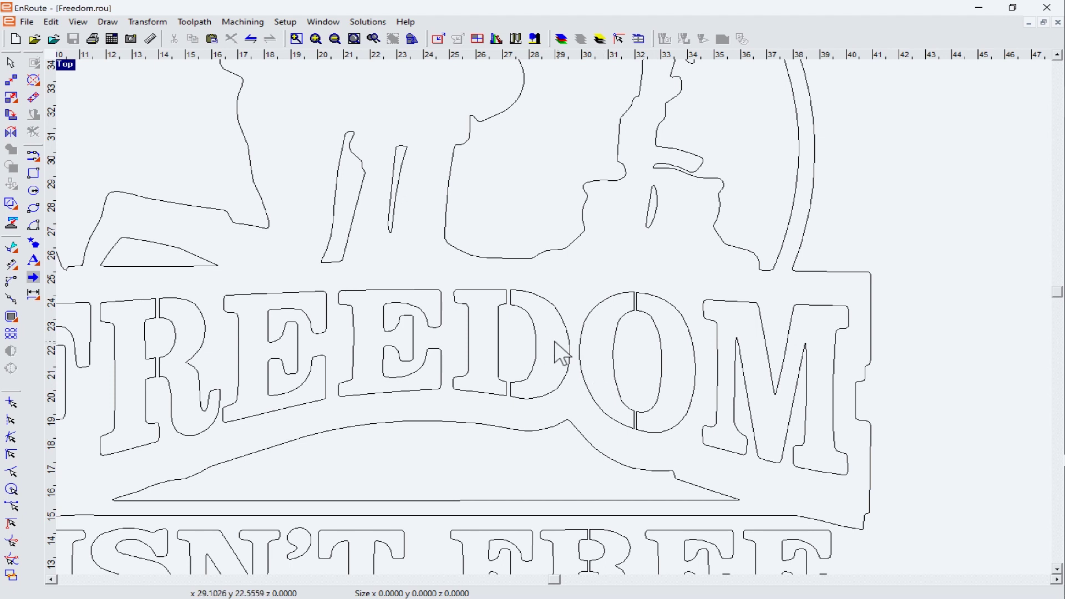
scroll(588, 384, down, 3)
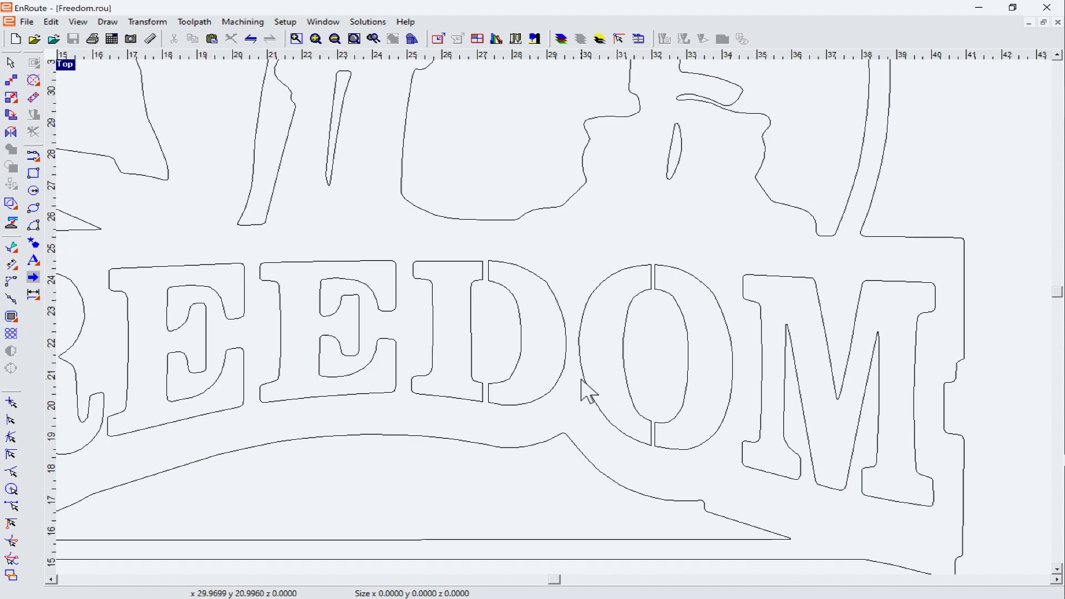
scroll(550, 370, down, 1)
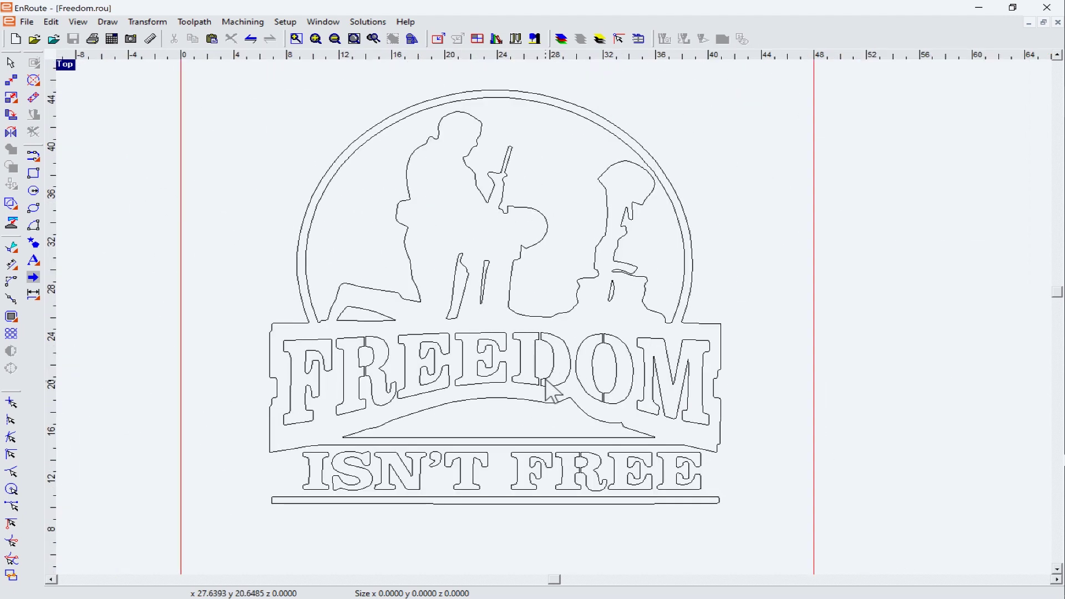
scroll(555, 382, down, 3)
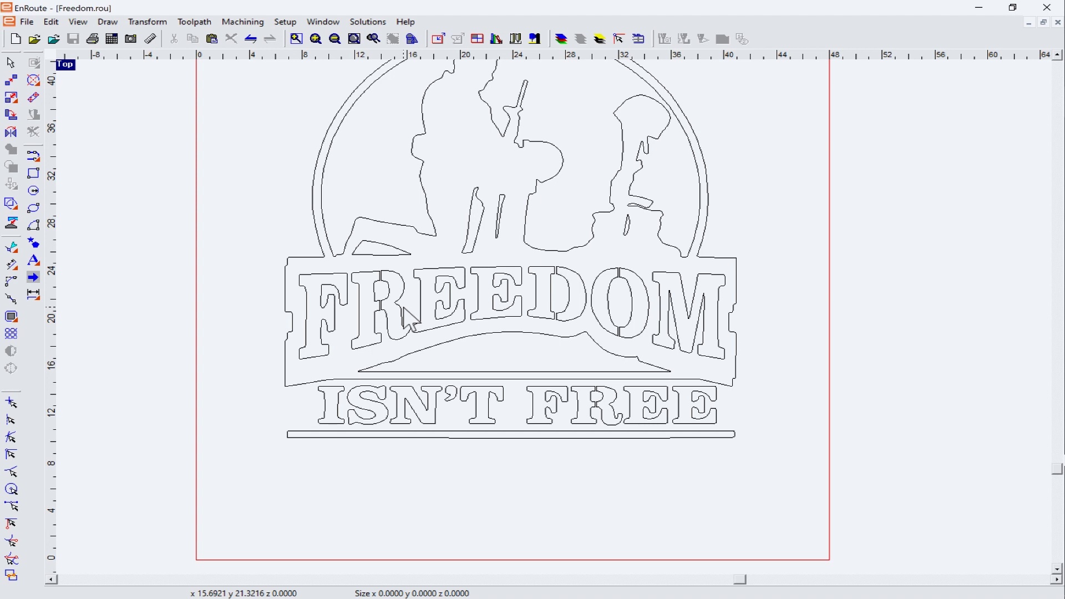
Place Gunplay stencil text reading '9/11/2001' below the sign
click(35, 261)
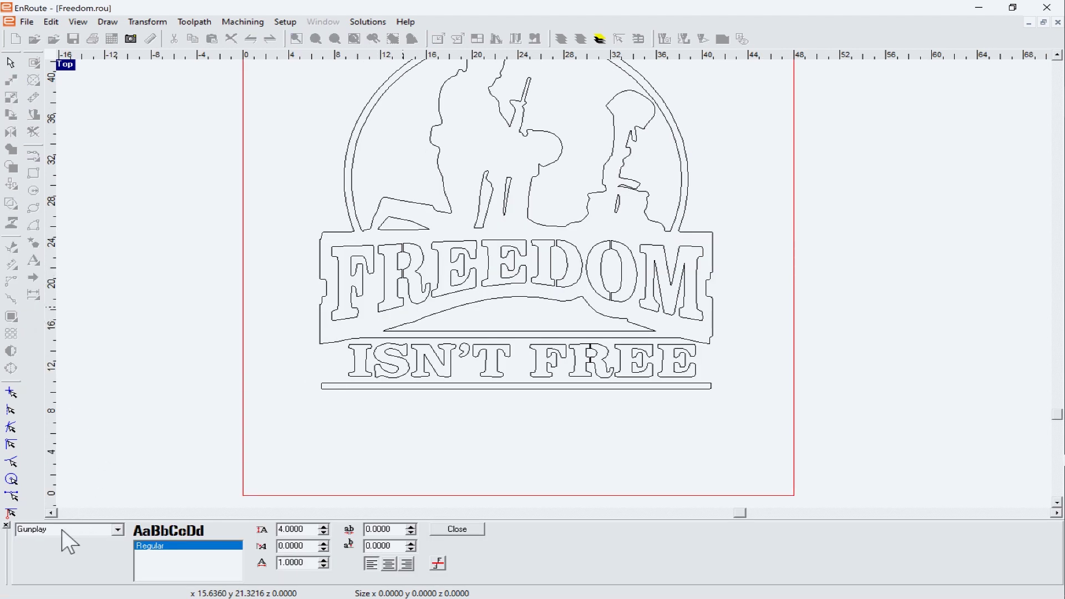
click(351, 445)
text(9/11/2)
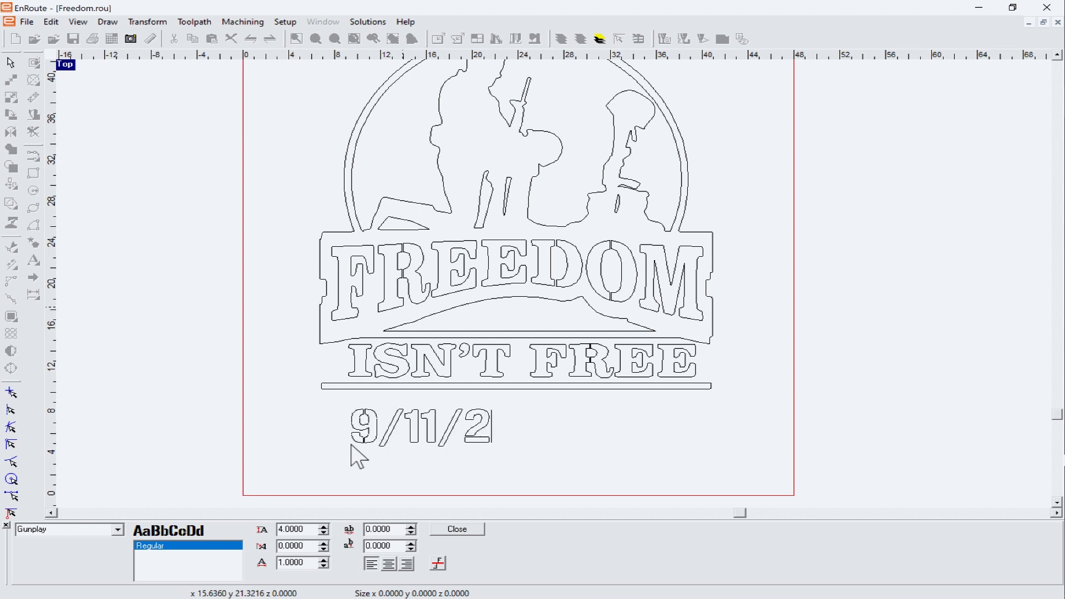
text(001)
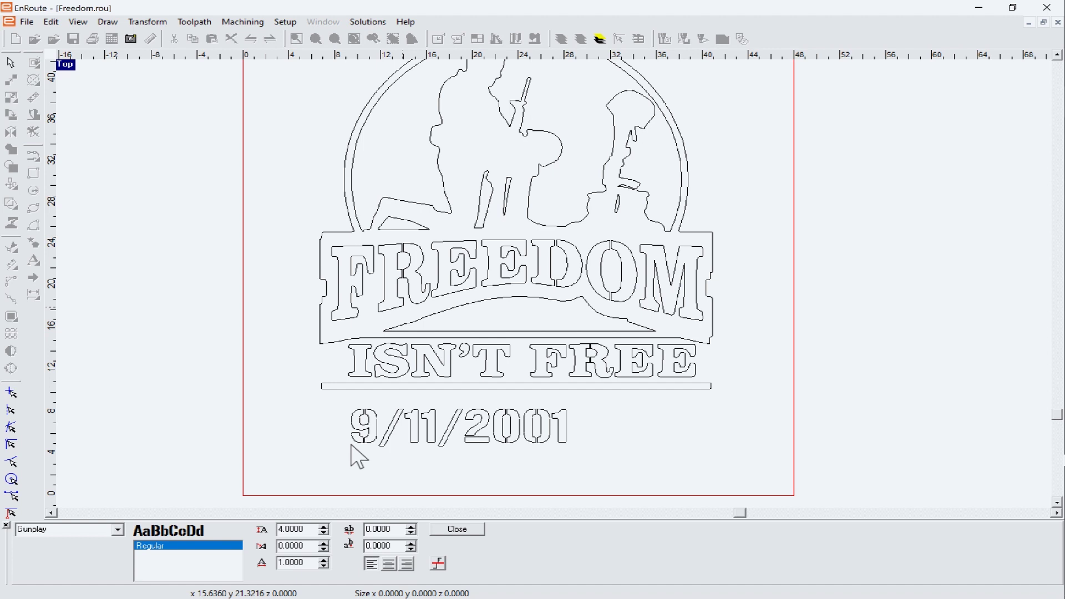
Drag the 9/11/2001 date right to centre it under the sign's bottom bar
click(447, 530)
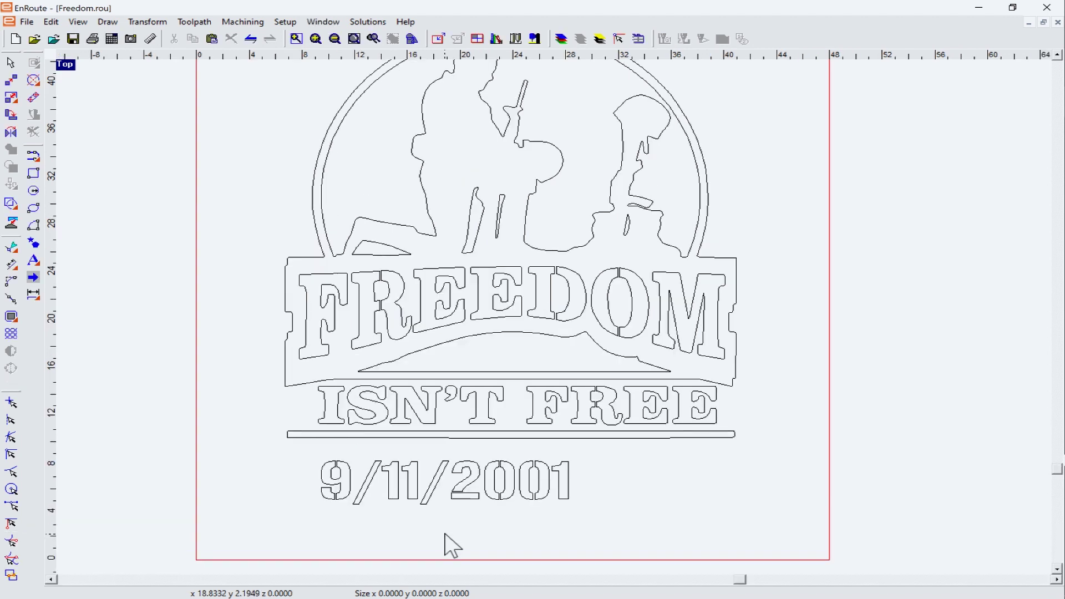
click(442, 492)
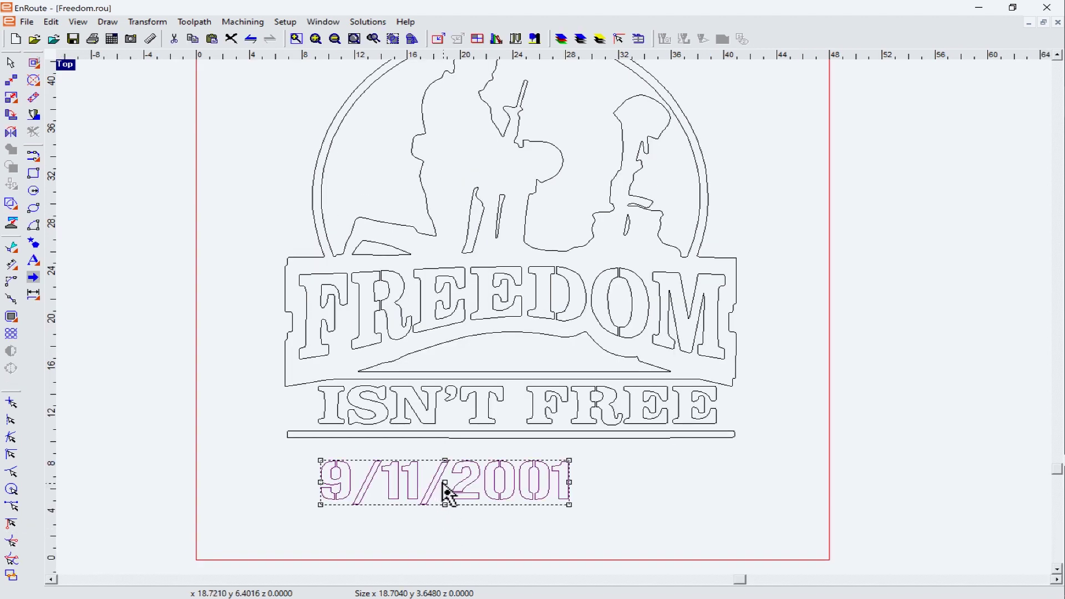
drag(447, 497, 493, 503)
click(664, 530)
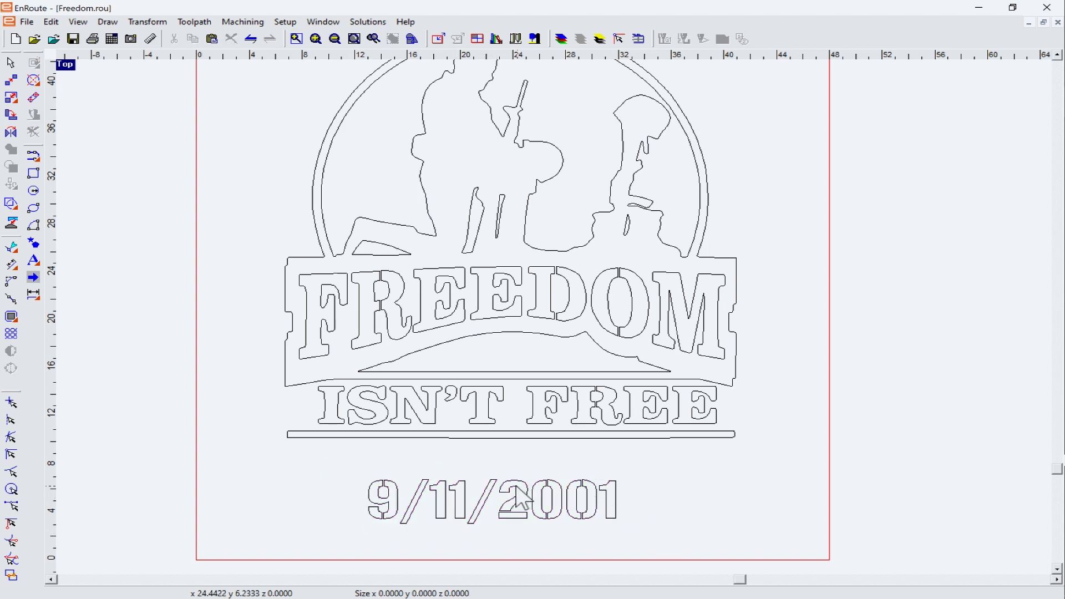
Zoom in to inspect the stencil date, then pan to show empty space left of the sheet
scroll(517, 493, up, 1)
scroll(378, 516, up, 2)
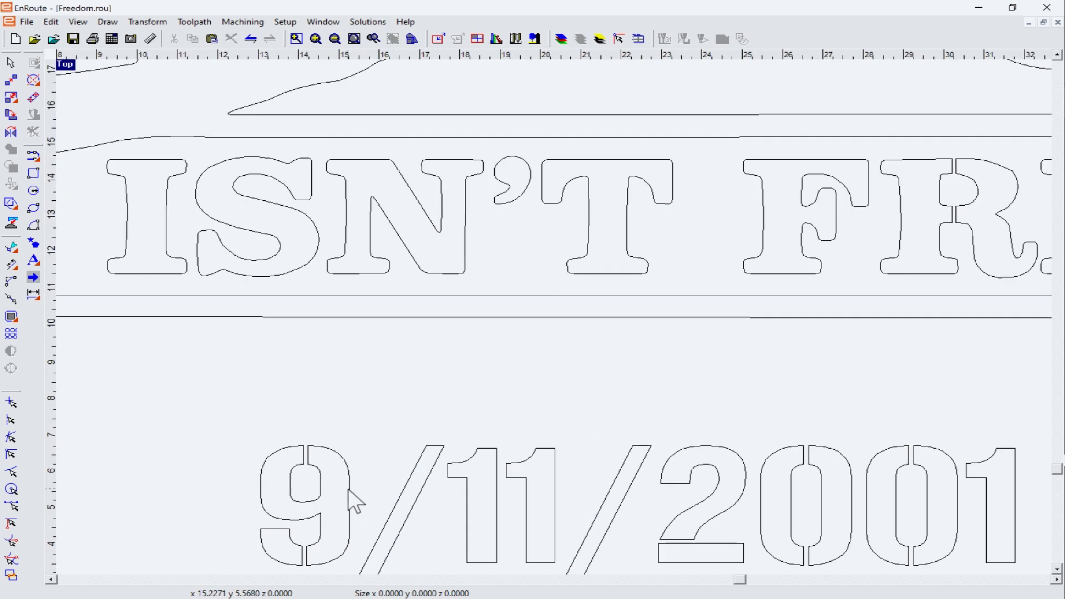
scroll(430, 471, down, 1)
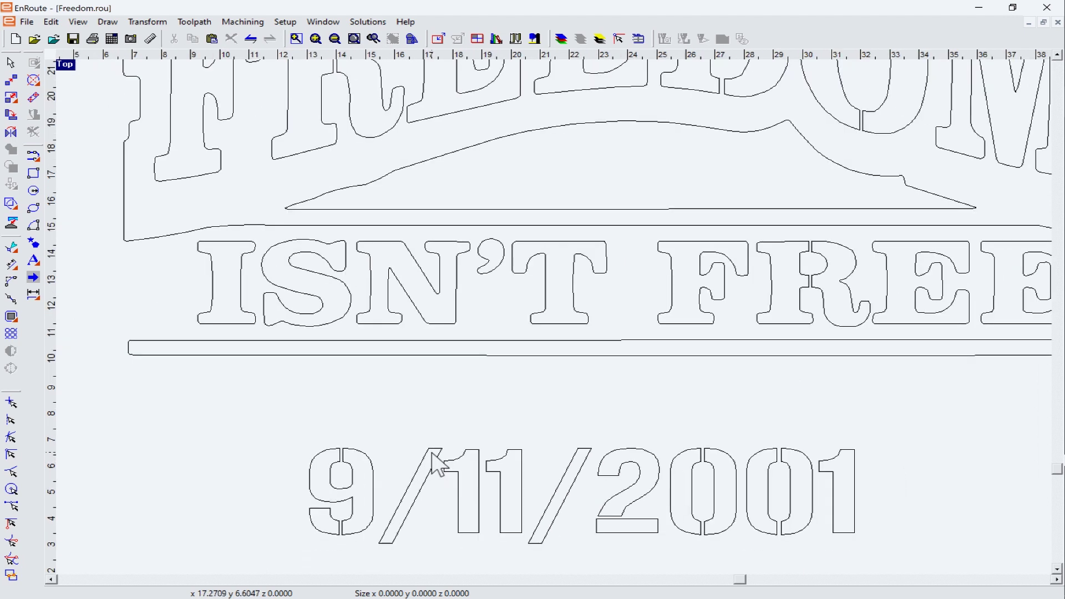
scroll(438, 466, down, 2)
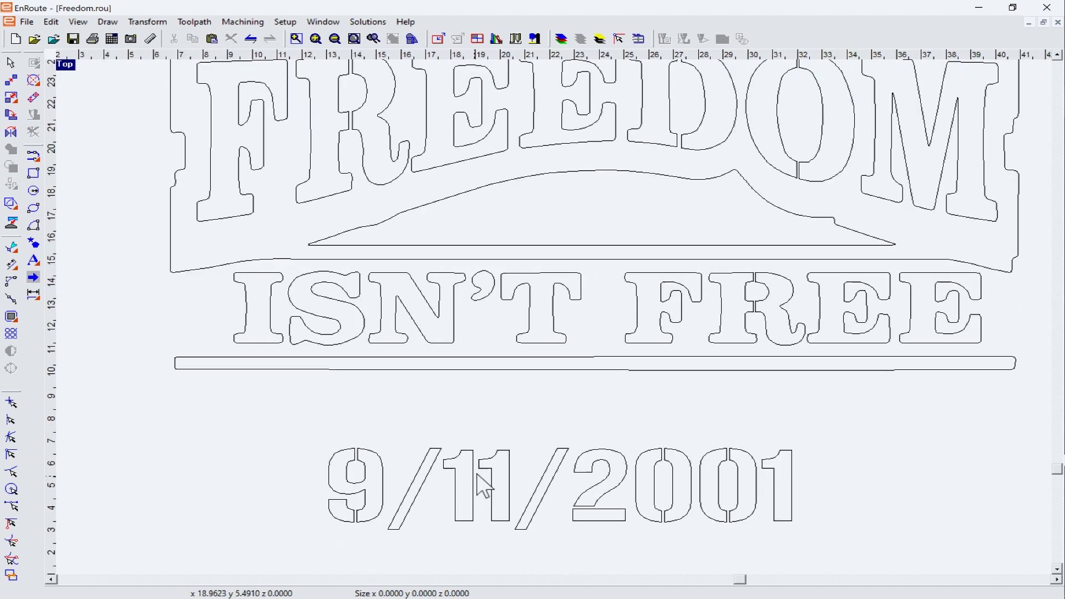
scroll(522, 474, up, 2)
scroll(521, 474, down, 2)
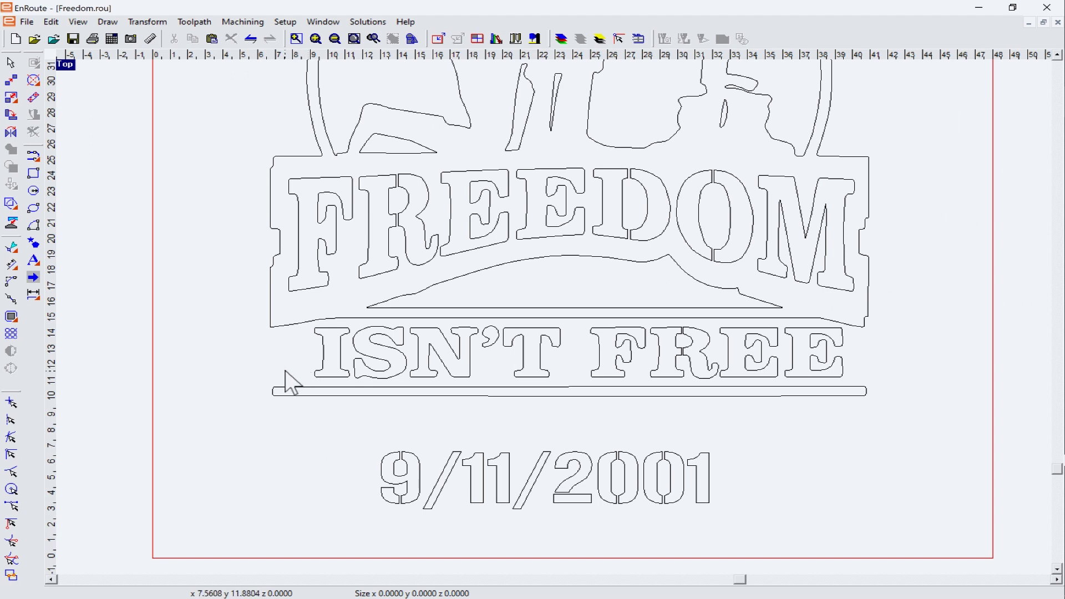
scroll(288, 383, down, 2)
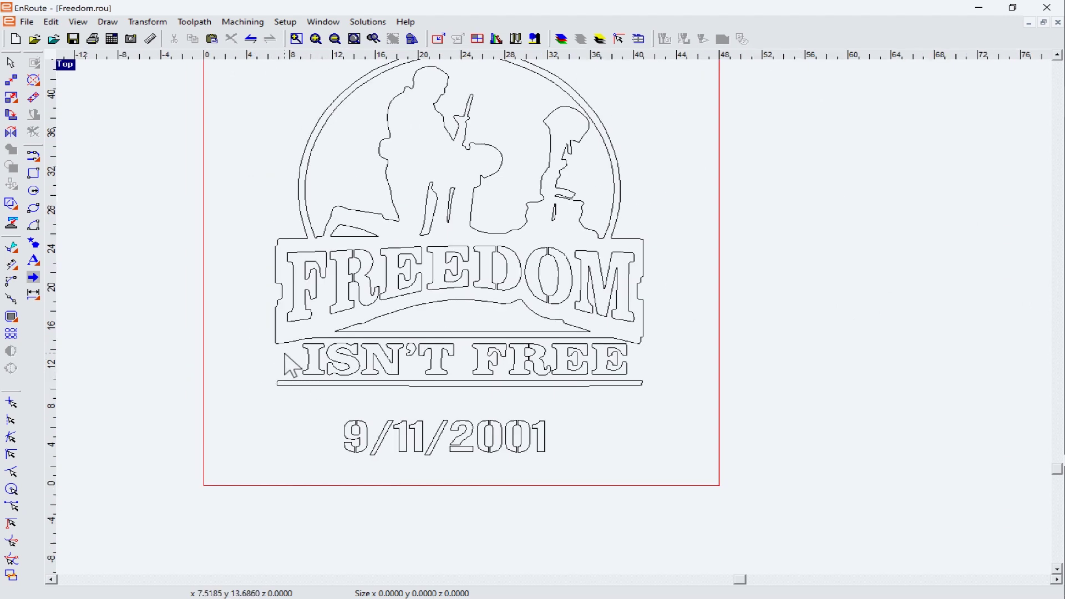
middle_drag(285, 361, 805, 426)
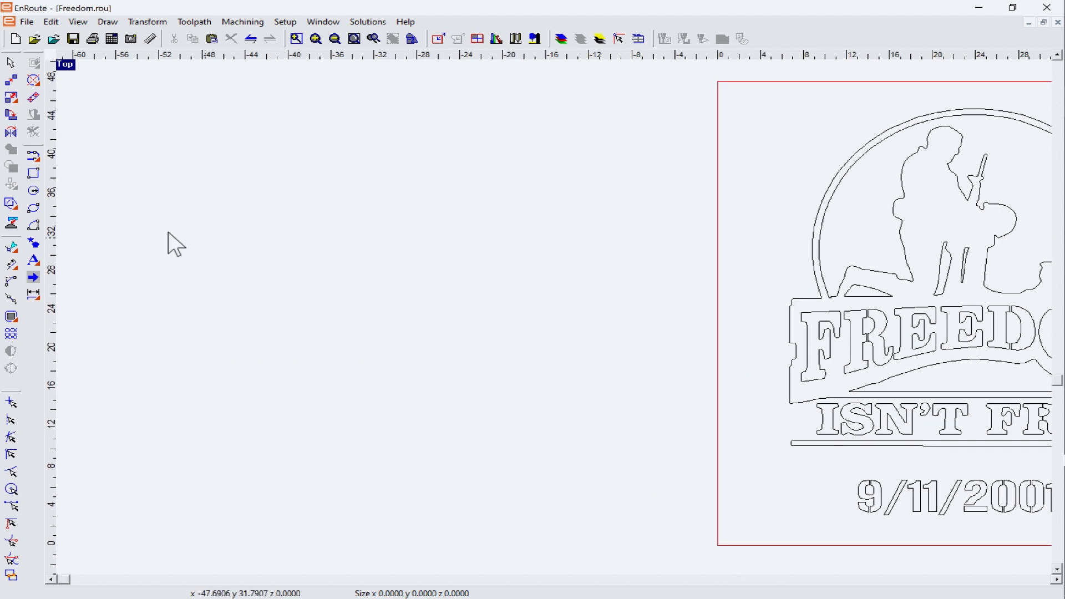
Draw a two-arc S-shaped curve in the empty space left of the sign
click(34, 157)
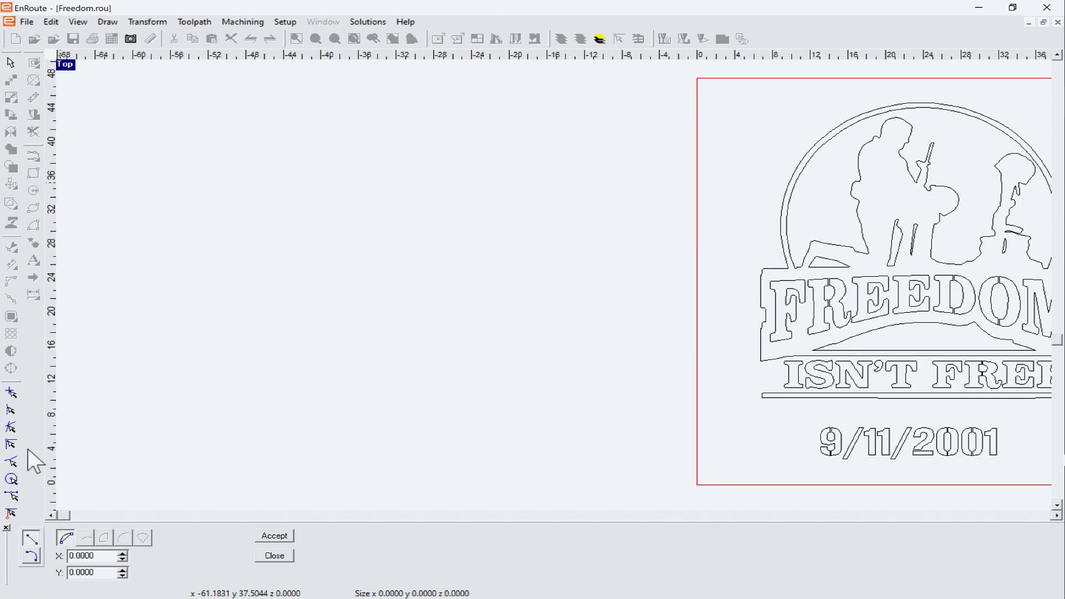
click(31, 556)
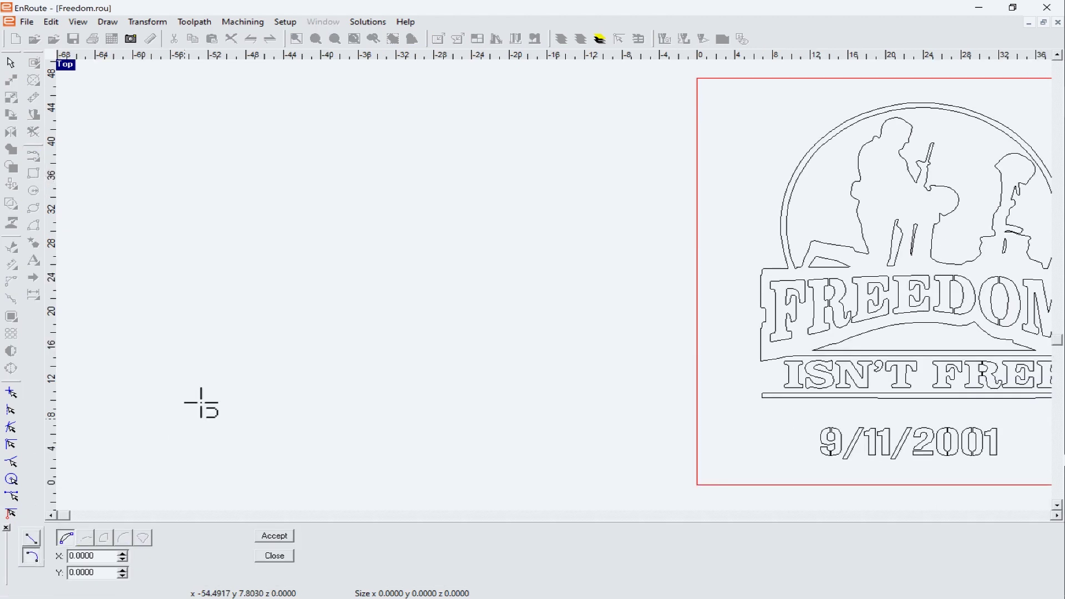
click(197, 216)
click(306, 309)
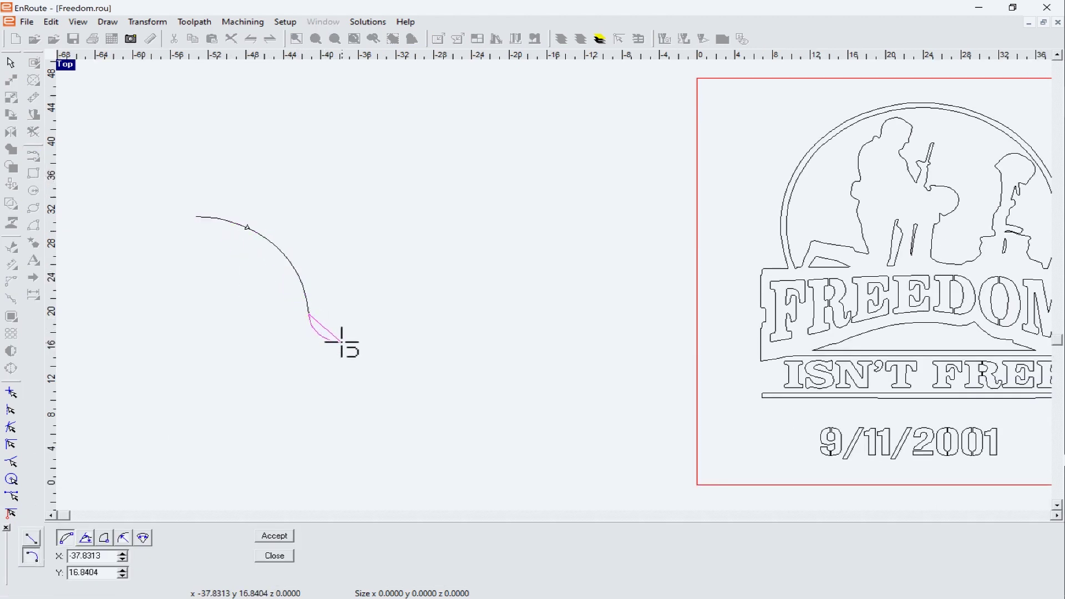
click(354, 383)
click(440, 382)
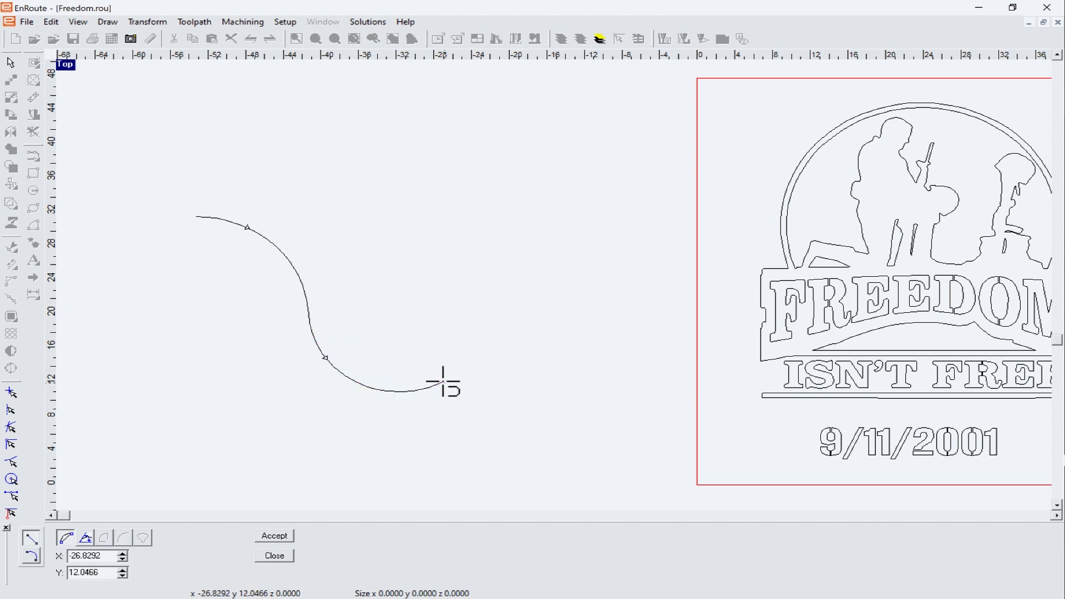
click(274, 556)
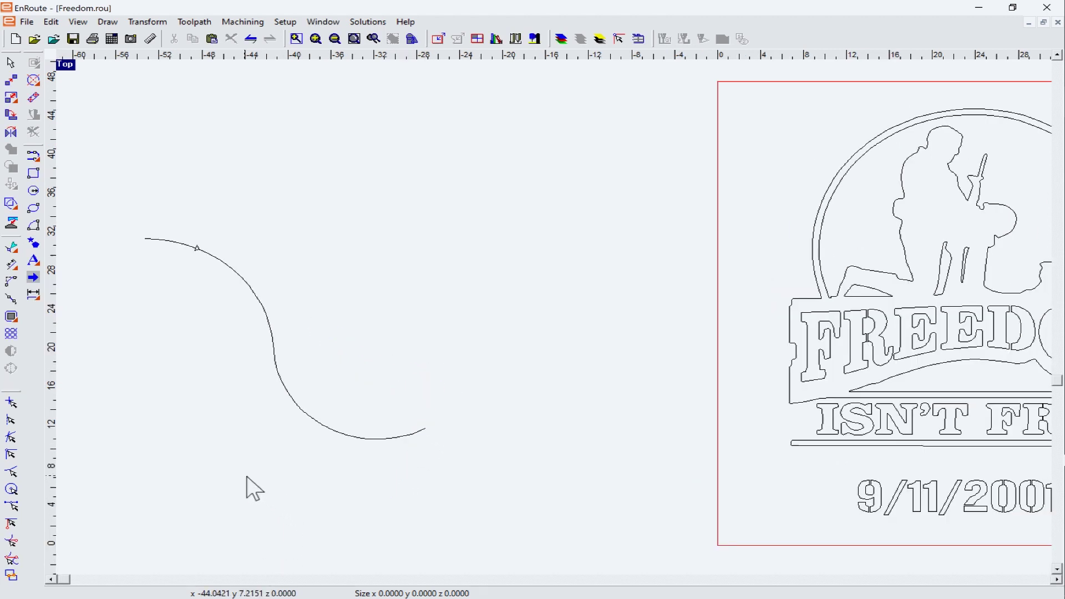
click(35, 260)
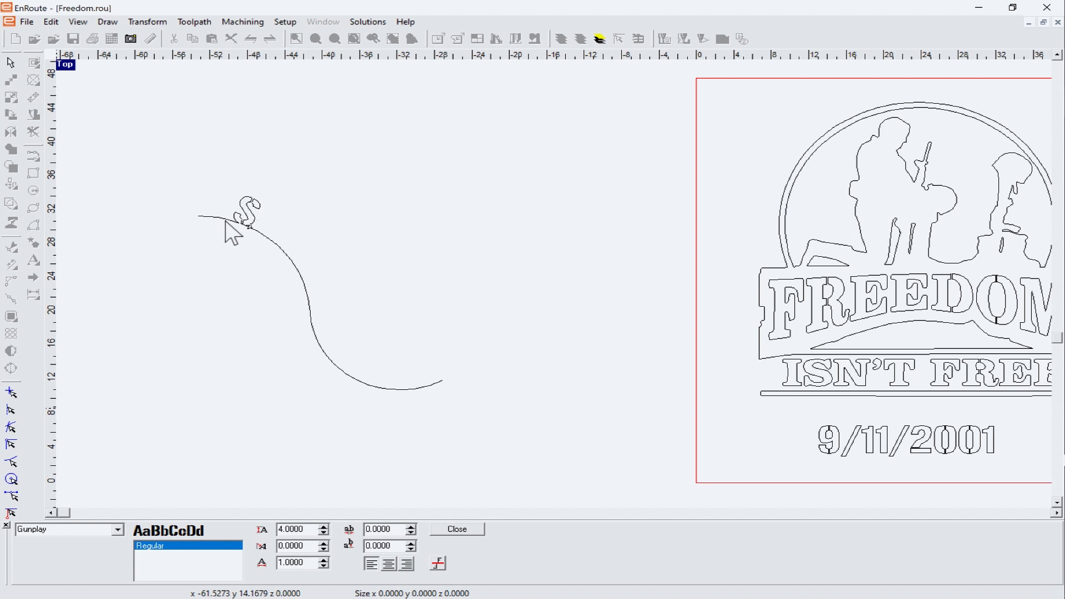
Place 'ShopSabre' in the Gunplay font along the upper bend of the S-shaped curve
text(ShopSabre)
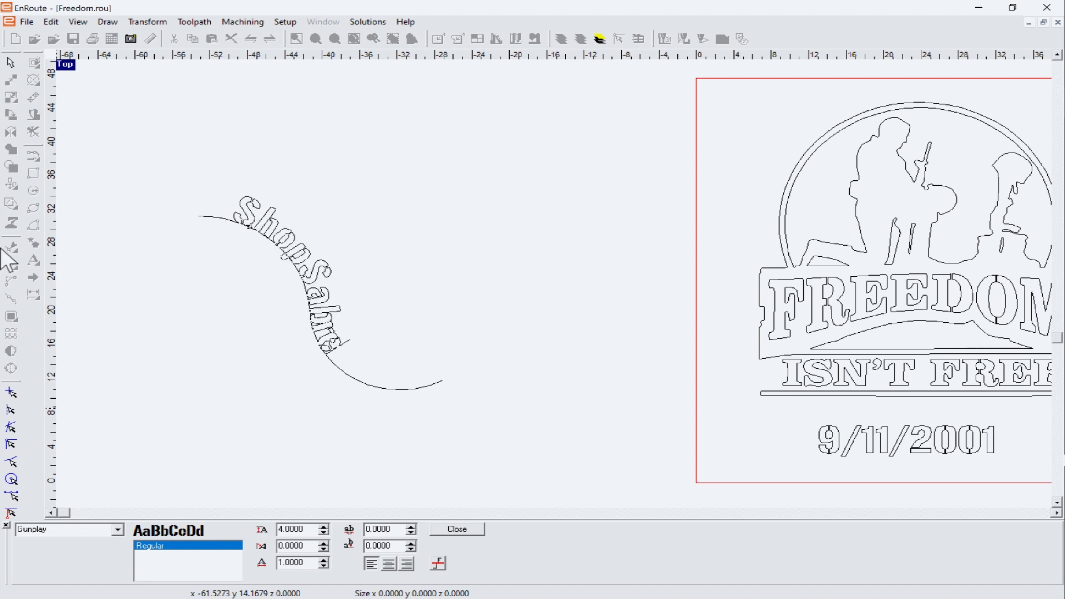
click(481, 533)
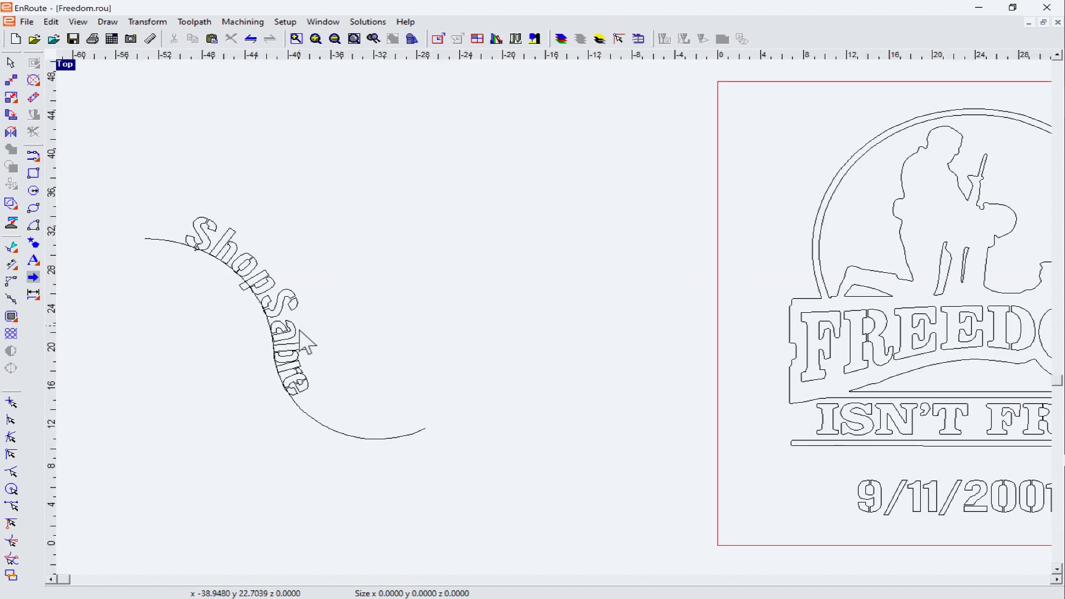
click(280, 330)
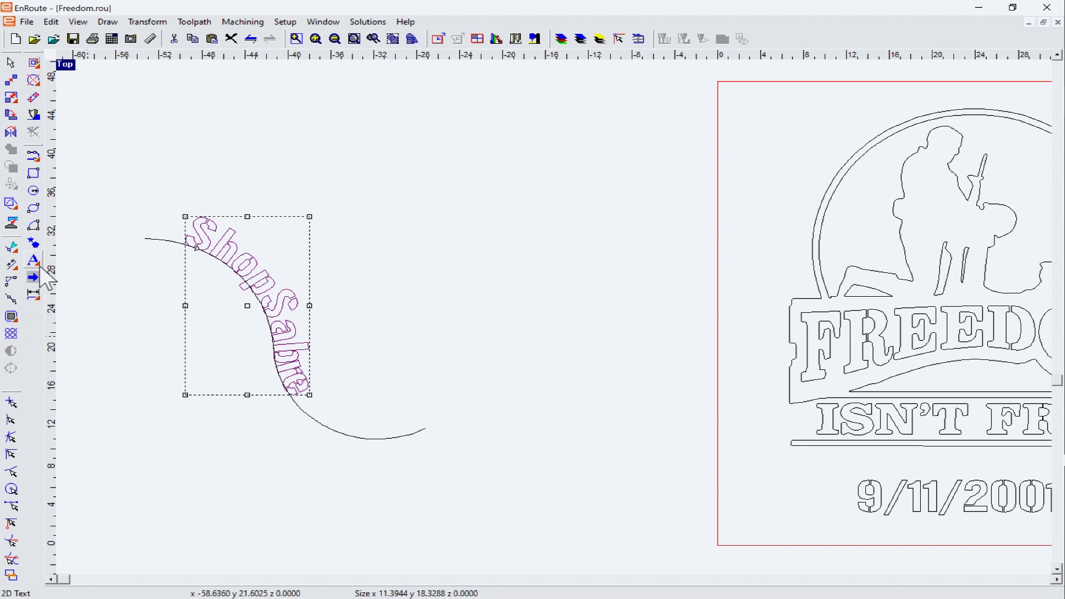
click(33, 260)
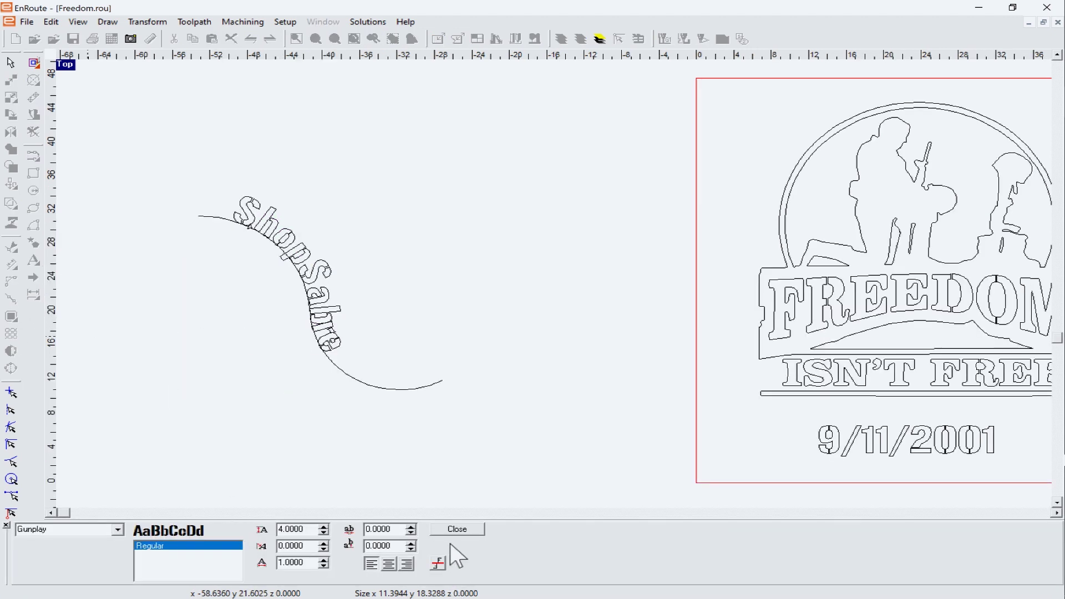
click(455, 530)
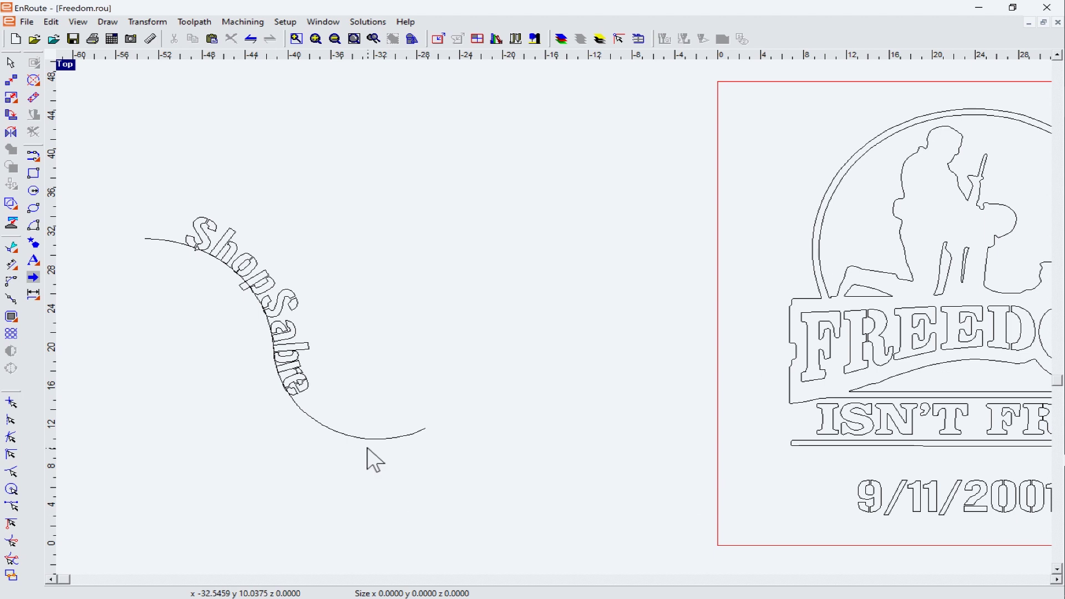
click(34, 261)
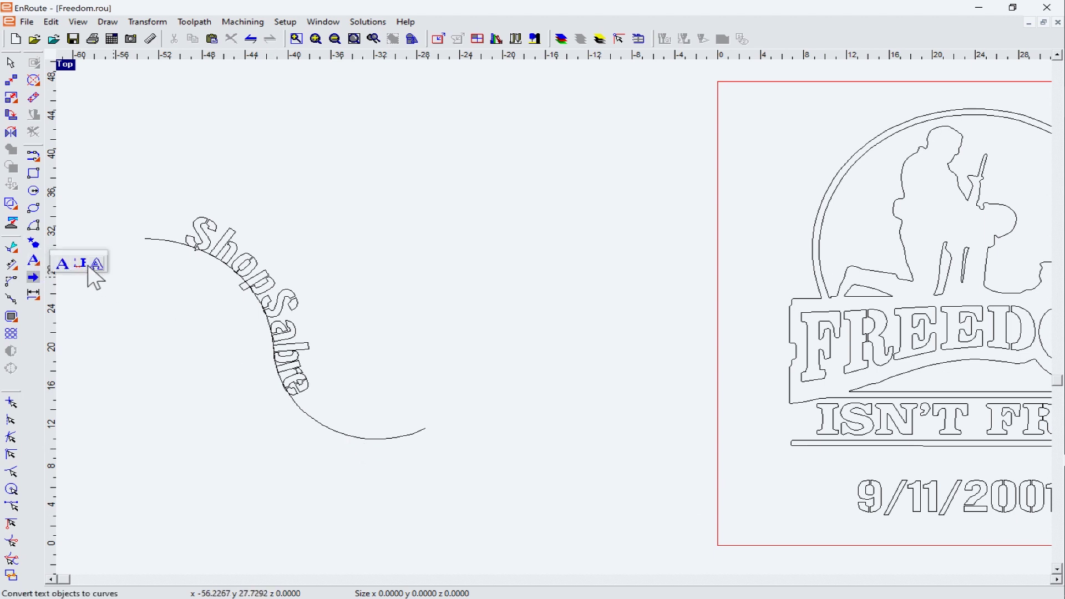
Fit the ShopSabre text to the arc and spread its letters across the whole S-curve
click(83, 262)
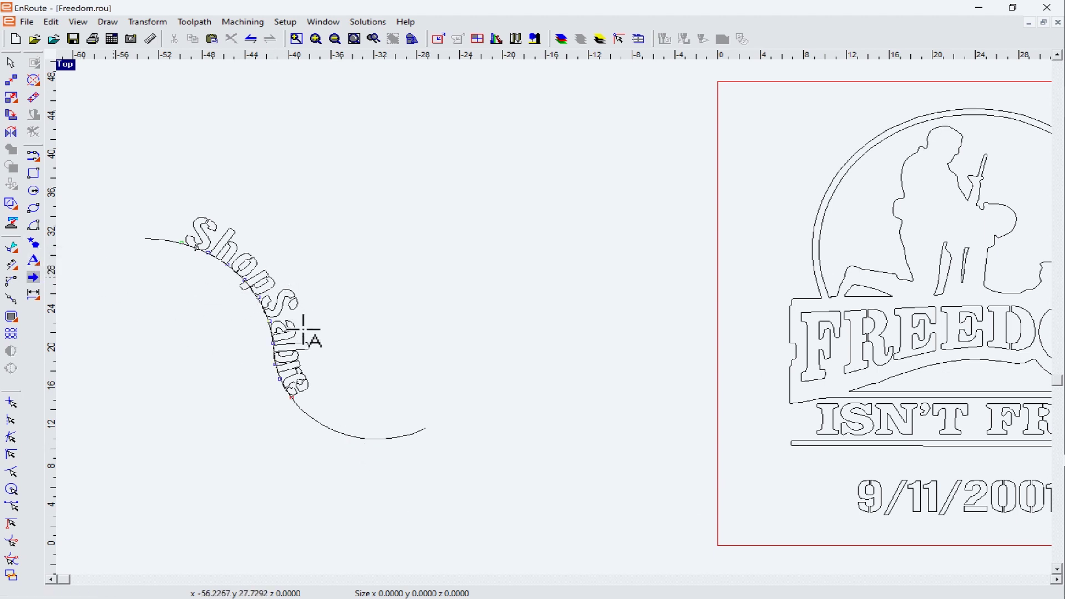
click(298, 397)
drag(292, 398, 388, 444)
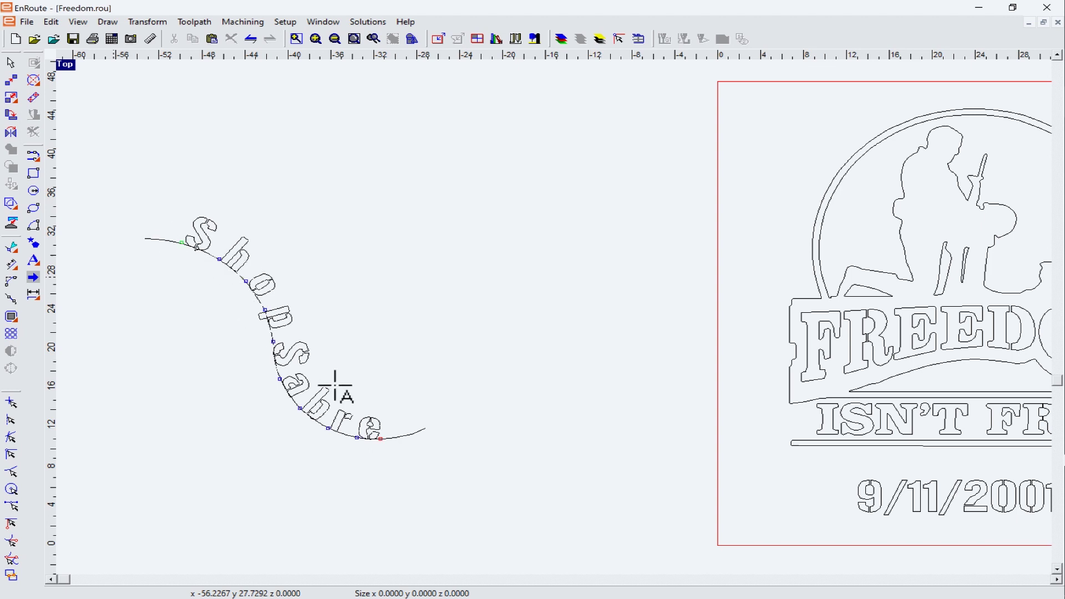
mouse_move(379, 438)
mouse_down()
mouse_move(409, 434)
mouse_move(381, 437)
mouse_up()
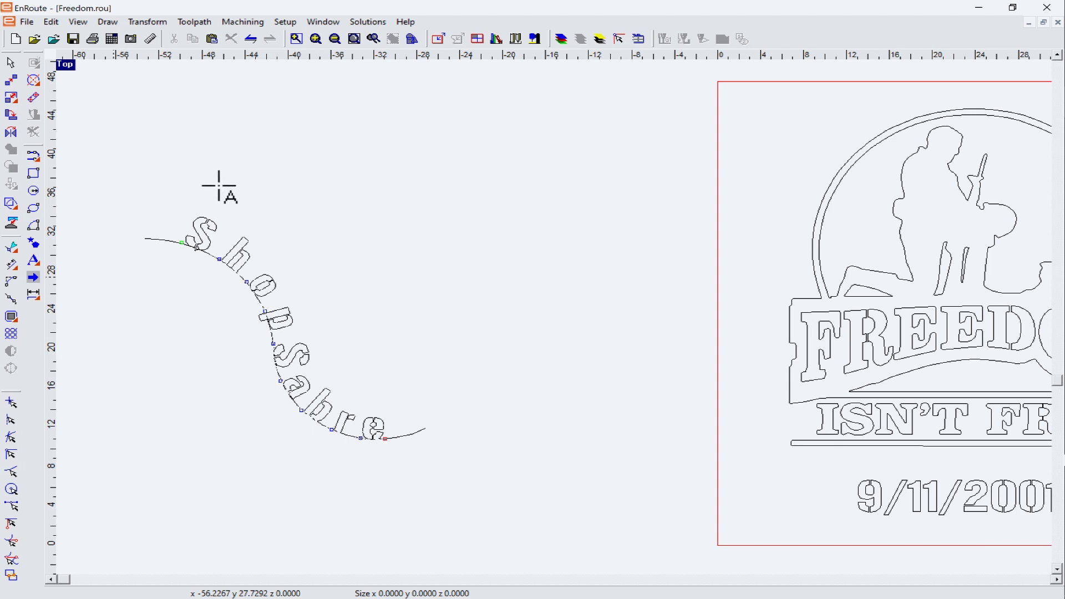
Delete the ShopSabre arc text with its arc and zoom to the full plate
key(Escape)
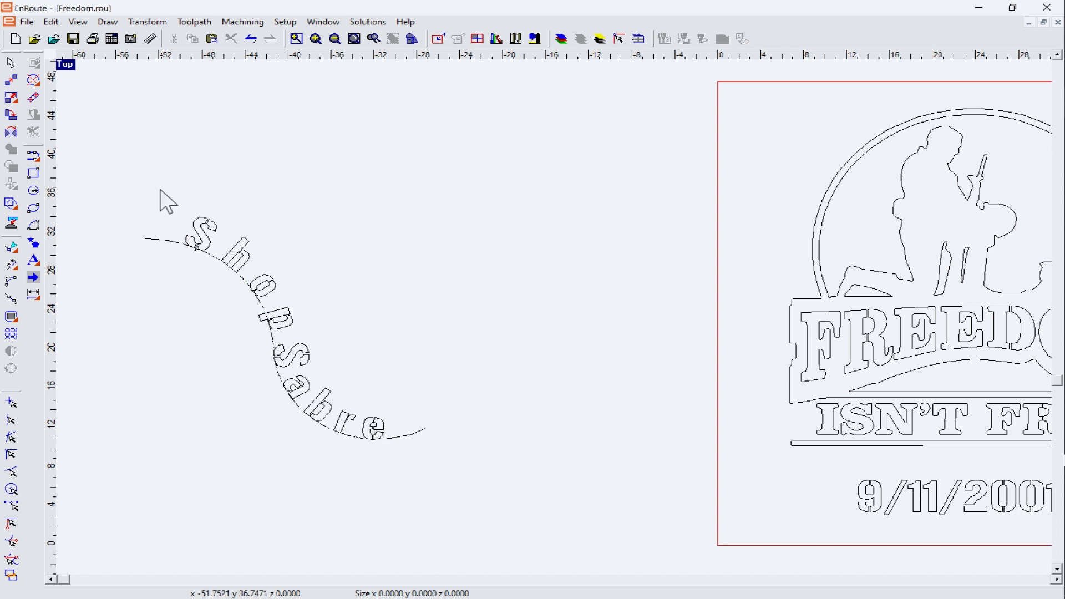
drag(135, 195, 462, 491)
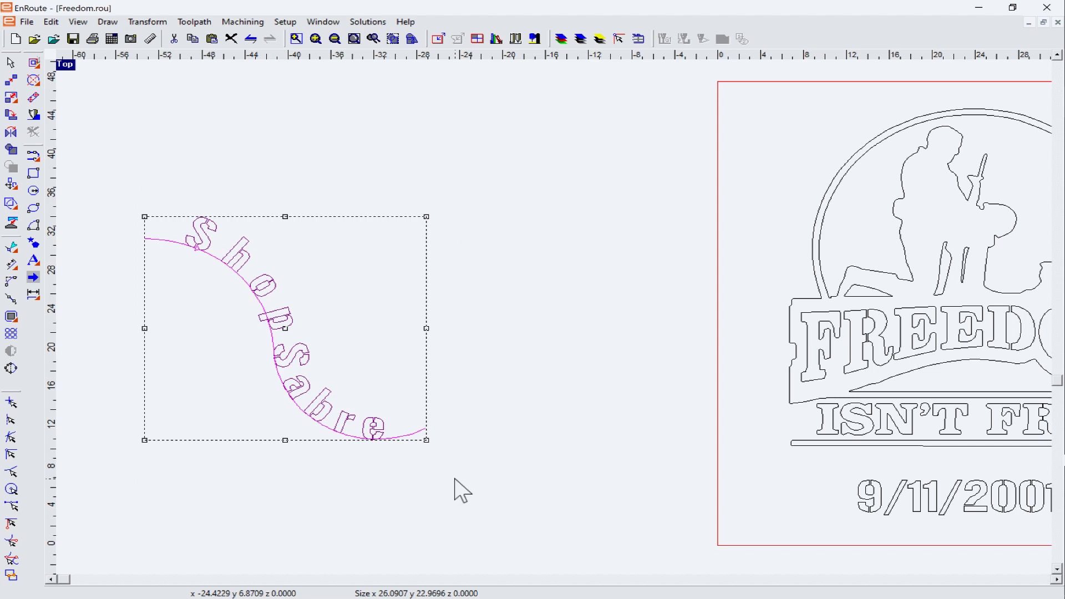
key(Delete)
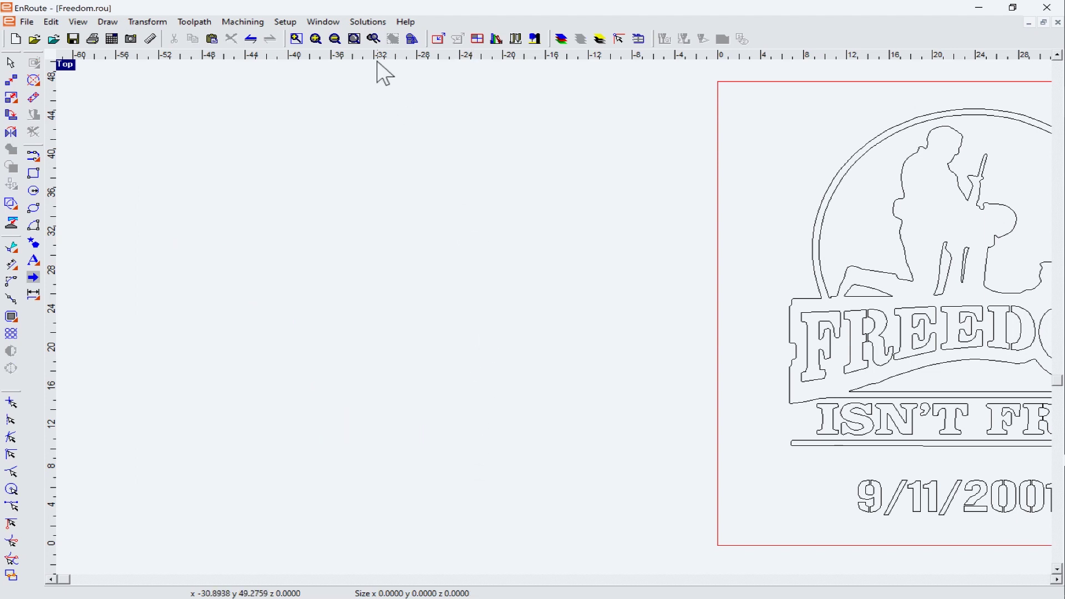
click(350, 38)
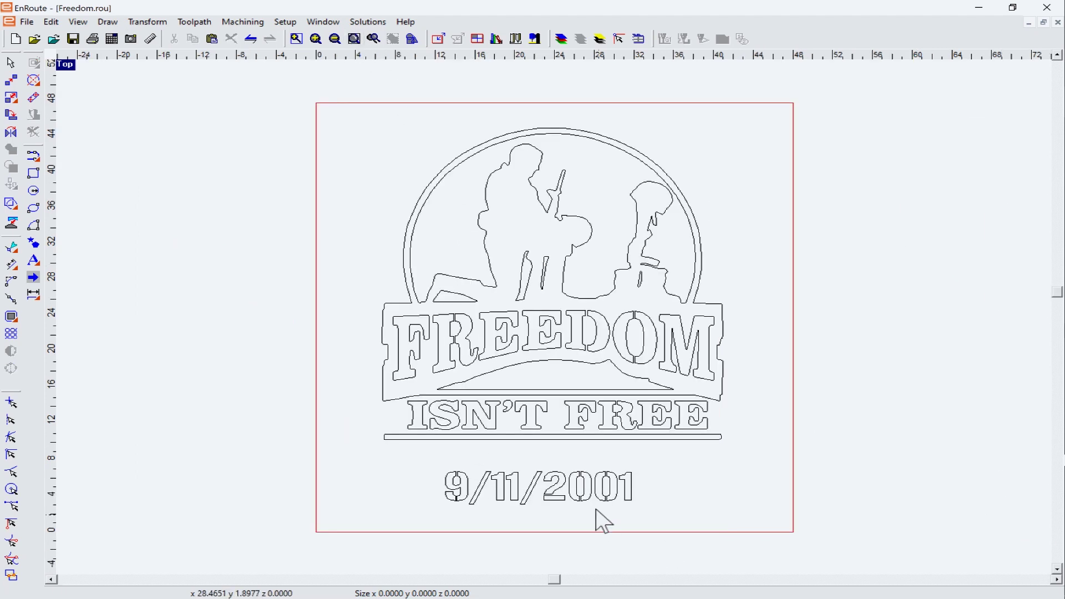
Widen the 9/11/2001 date's letter spacing to about 20.47 inches and nudge it slightly left
drag(423, 457, 638, 526)
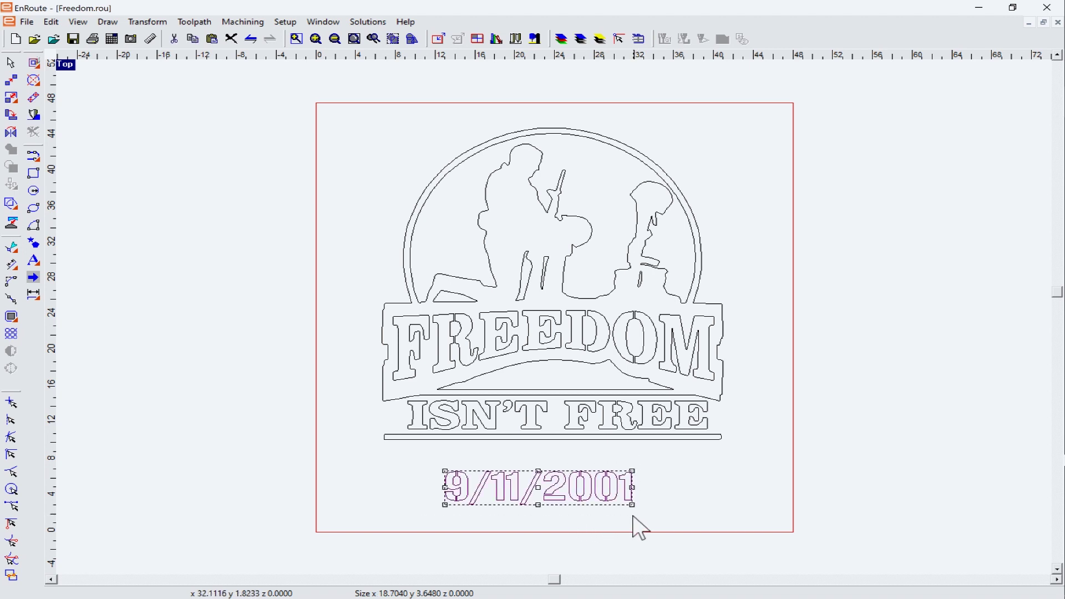
click(38, 272)
click(86, 262)
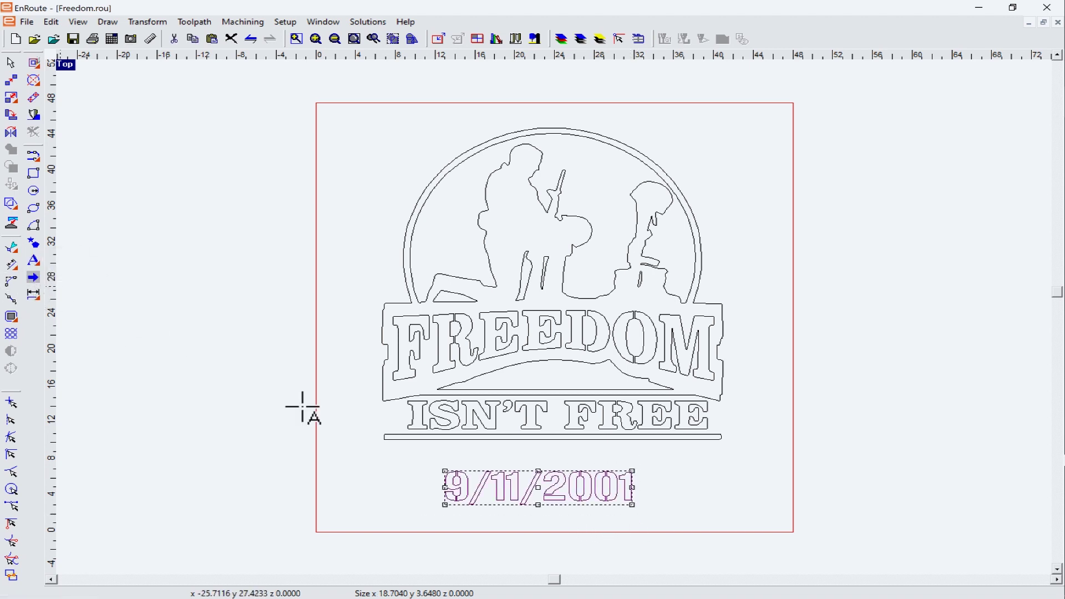
click(601, 500)
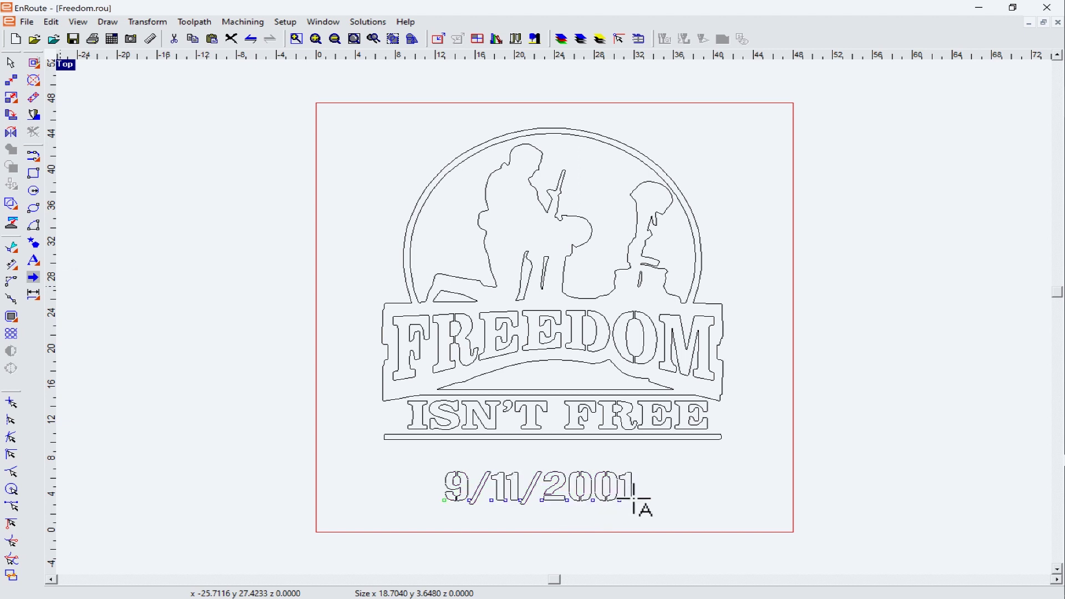
drag(638, 500, 655, 499)
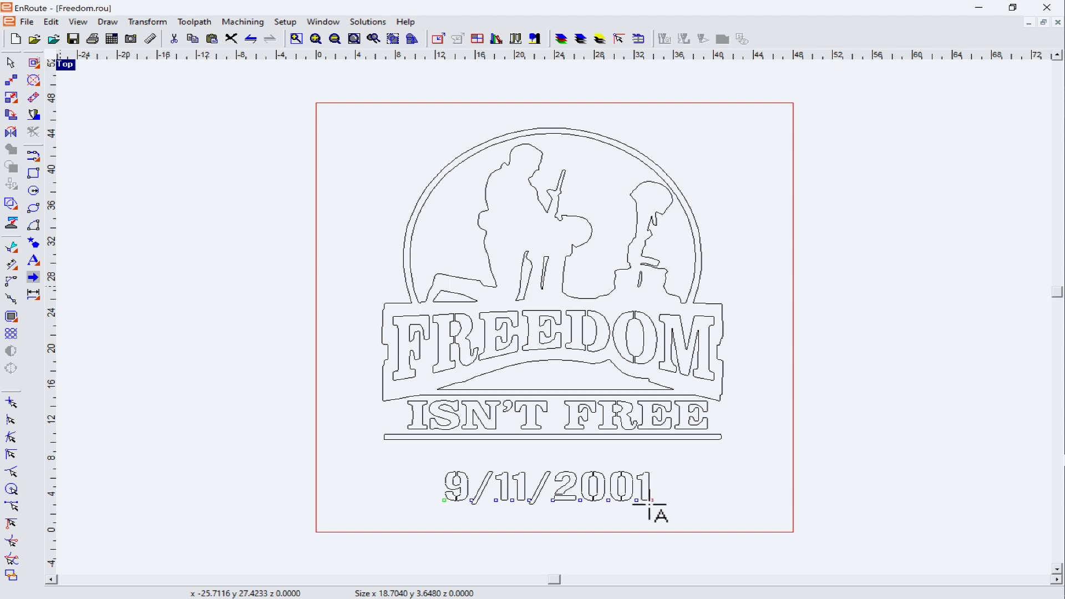
click(655, 506)
click(610, 503)
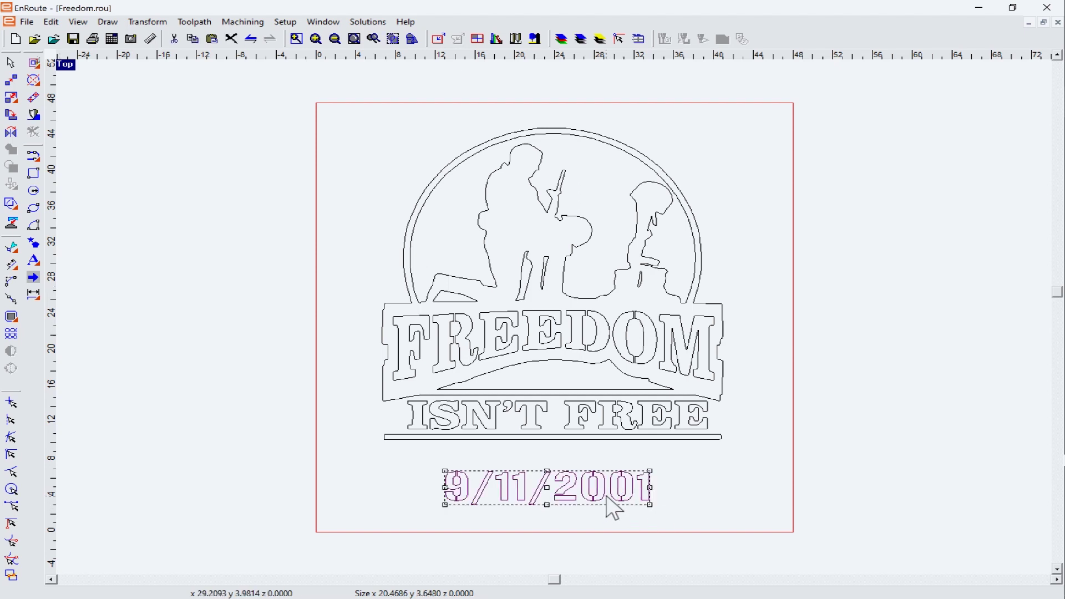
drag(548, 489, 543, 488)
click(668, 499)
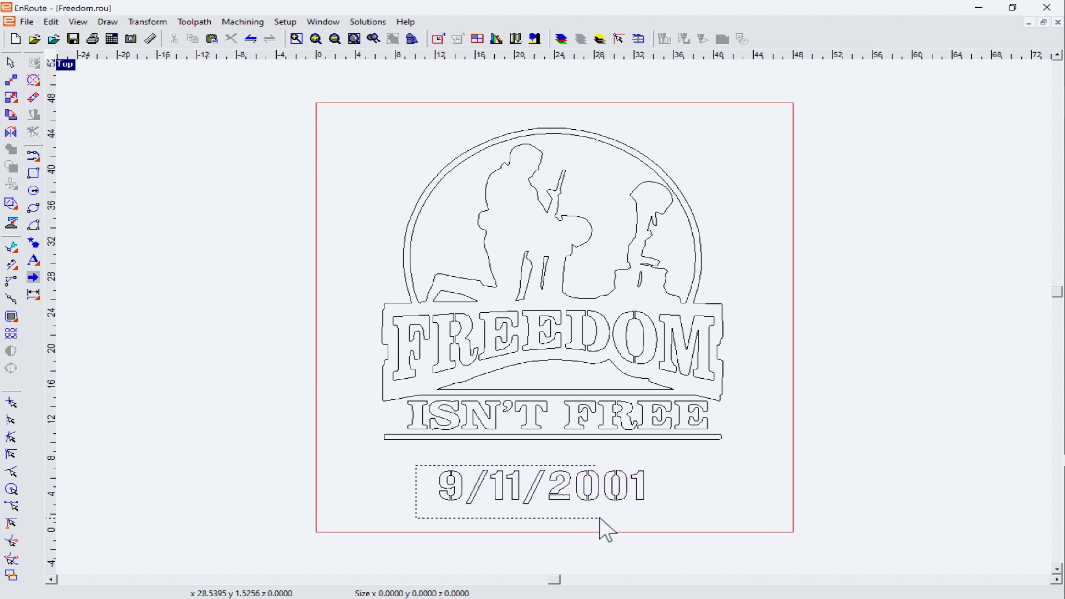
Convert the 9/11/2001 date text into curves
click(643, 495)
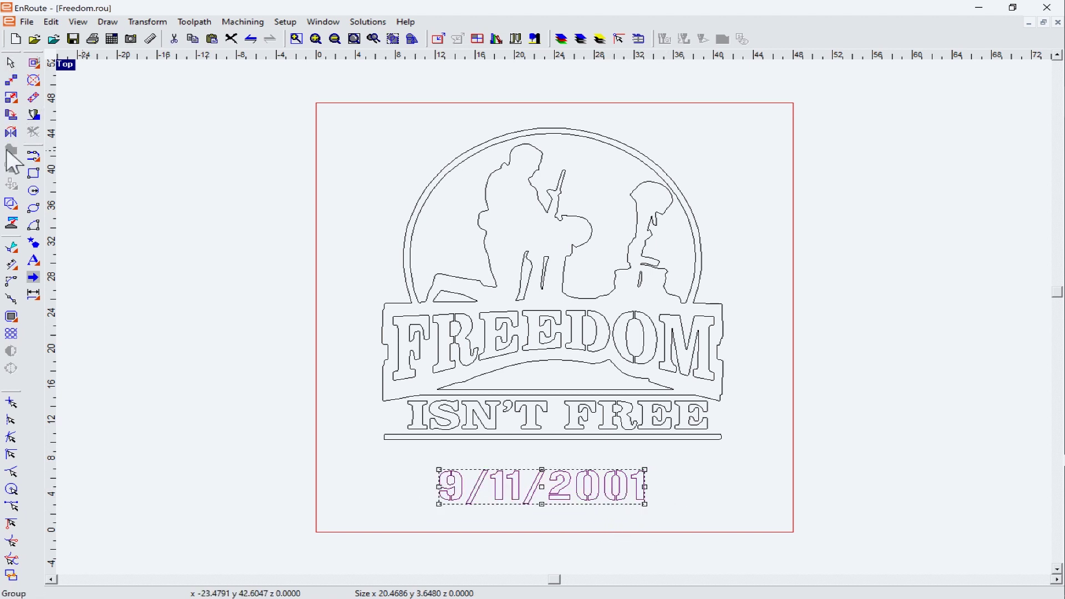
click(34, 261)
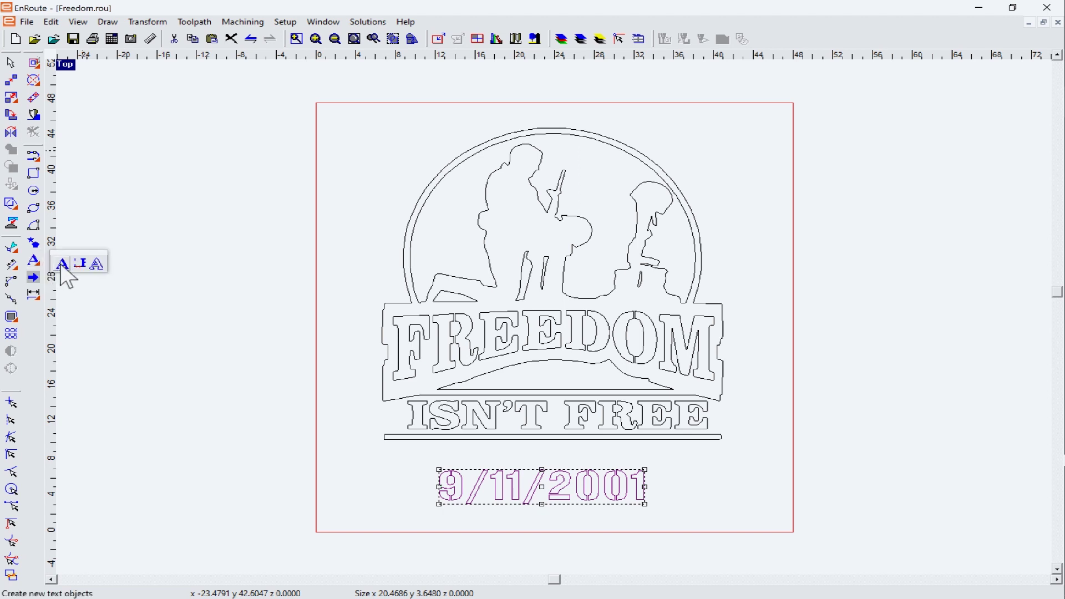
click(102, 265)
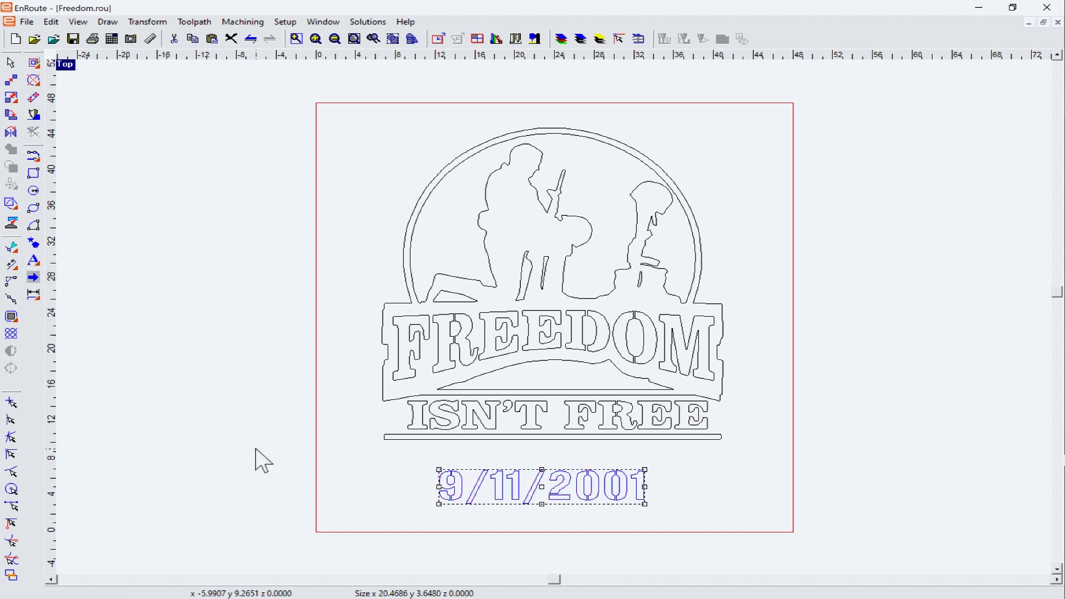
click(353, 496)
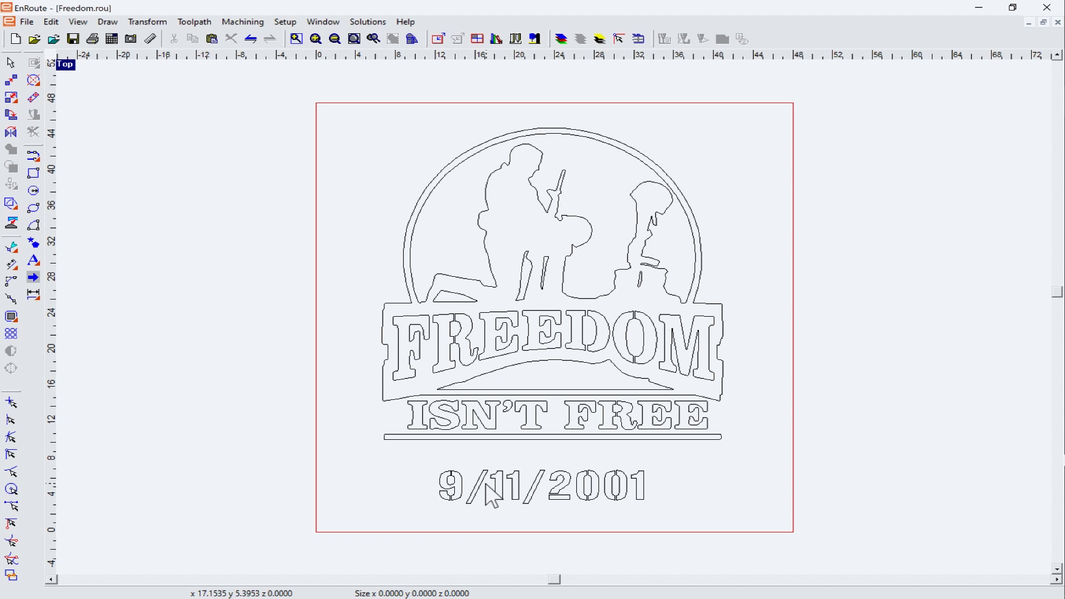
Apply a 0.0700 in kerf compensation toolpath to the 9/11/2001 date curves
scroll(491, 491, up, 2)
scroll(490, 490, down, 1)
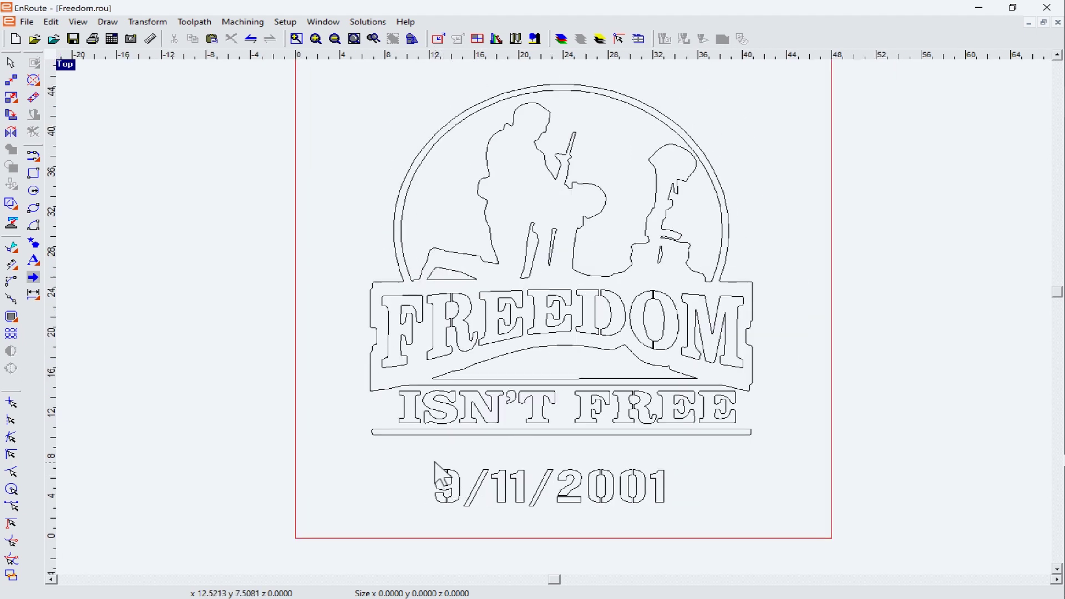
drag(421, 458, 744, 542)
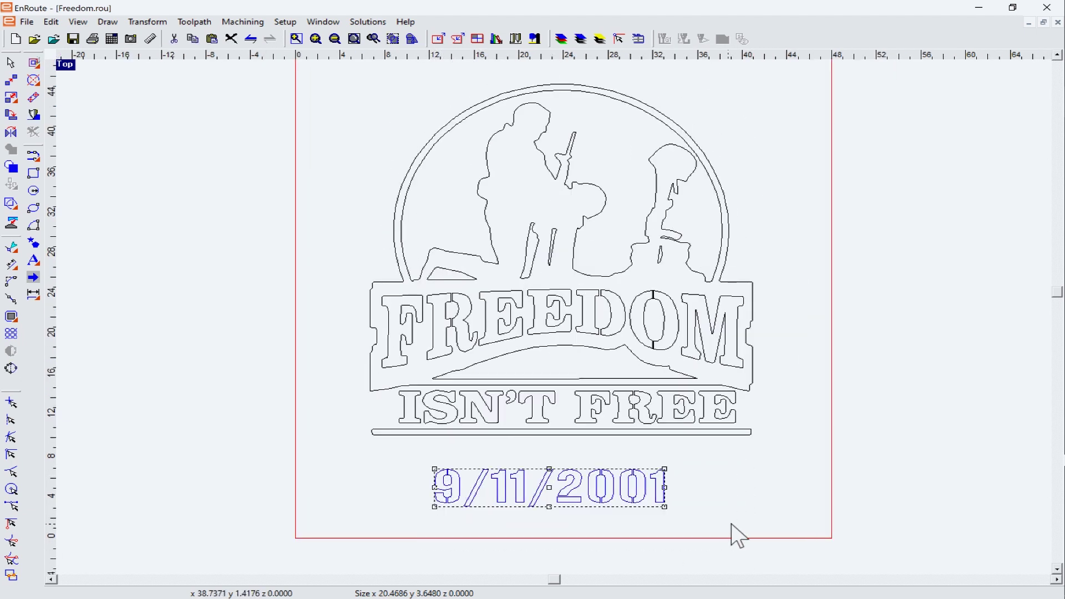
click(32, 61)
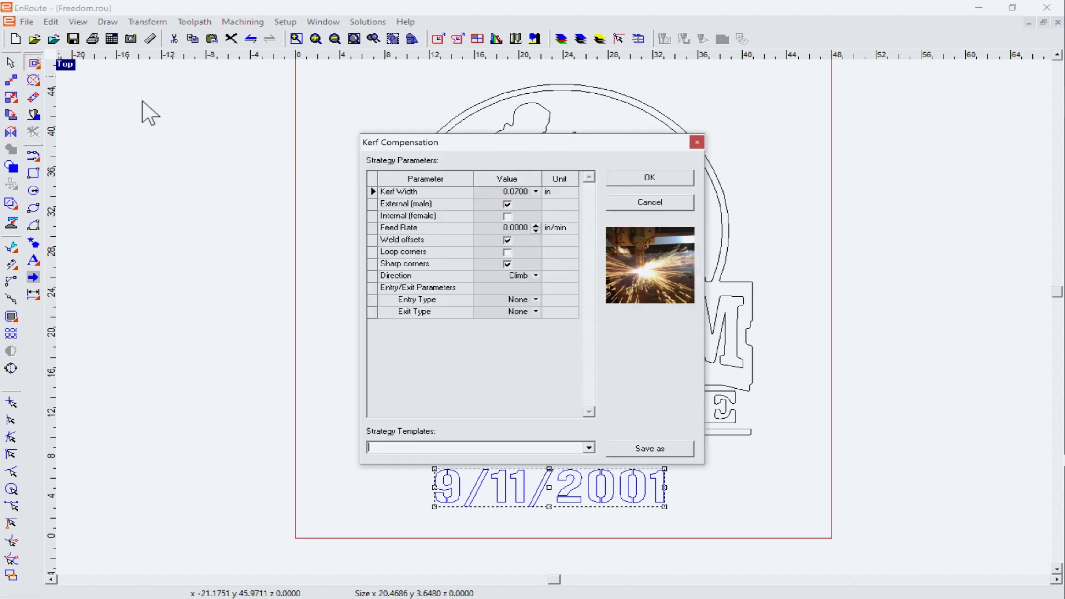
click(648, 179)
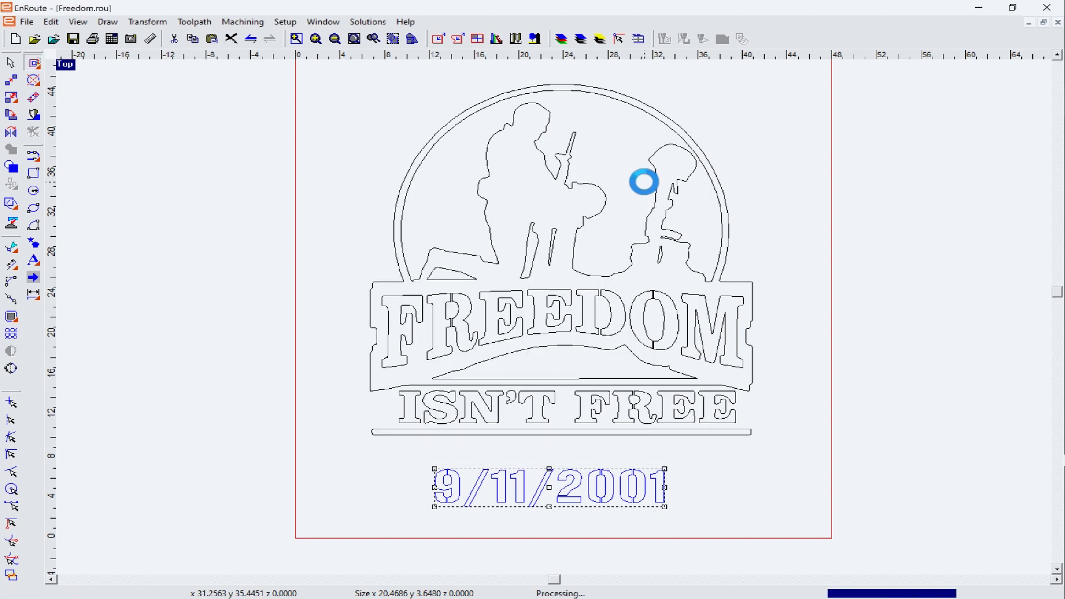
click(244, 22)
Run the Simulate Ortho cutting simulation with the Kerf 0.0500 tool at 0.0100 depth
click(271, 143)
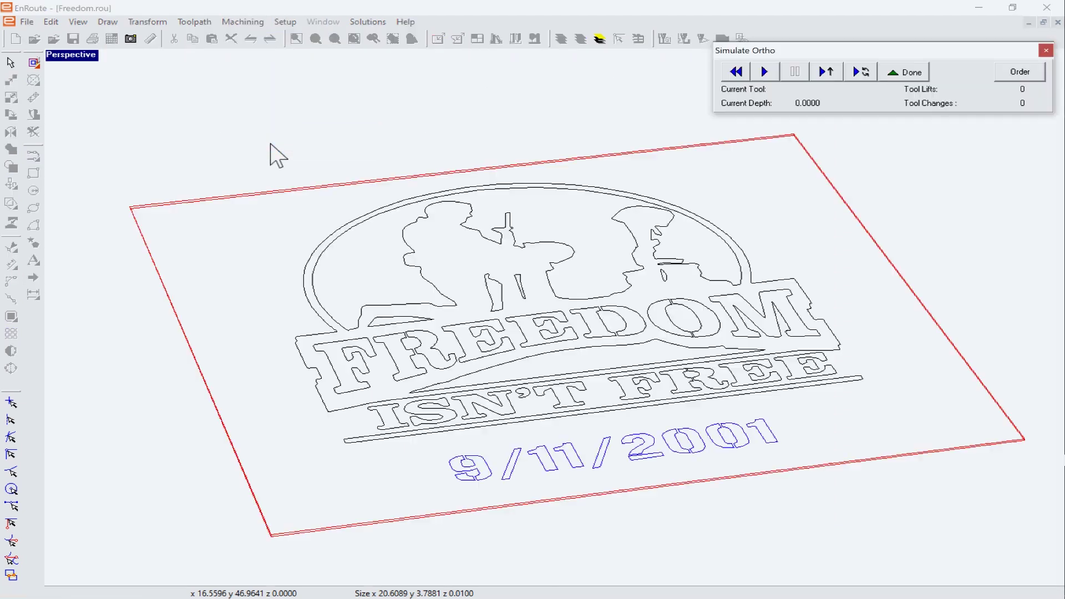
click(764, 72)
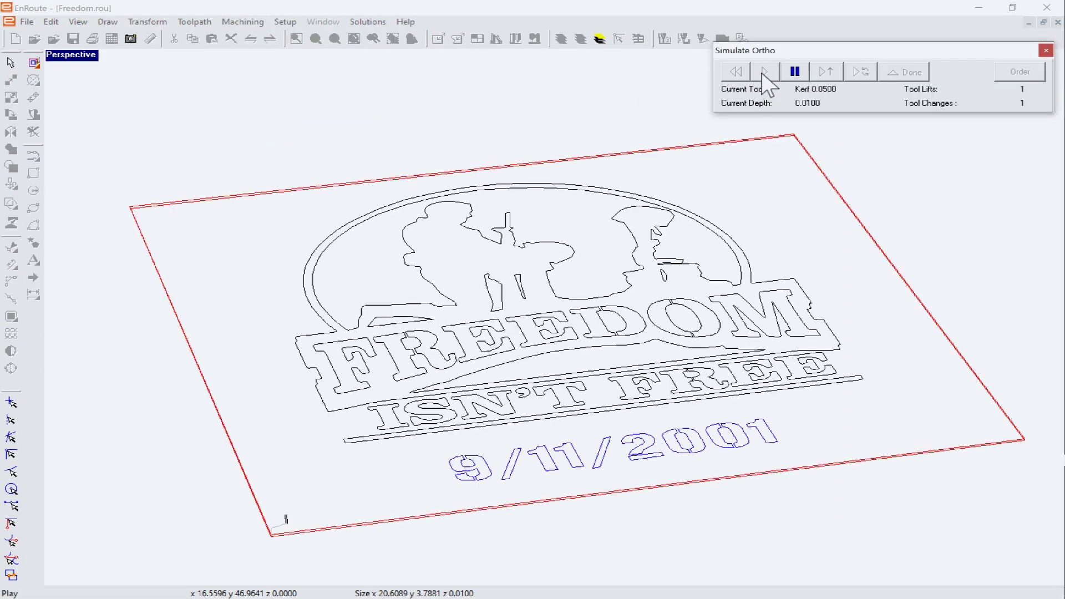